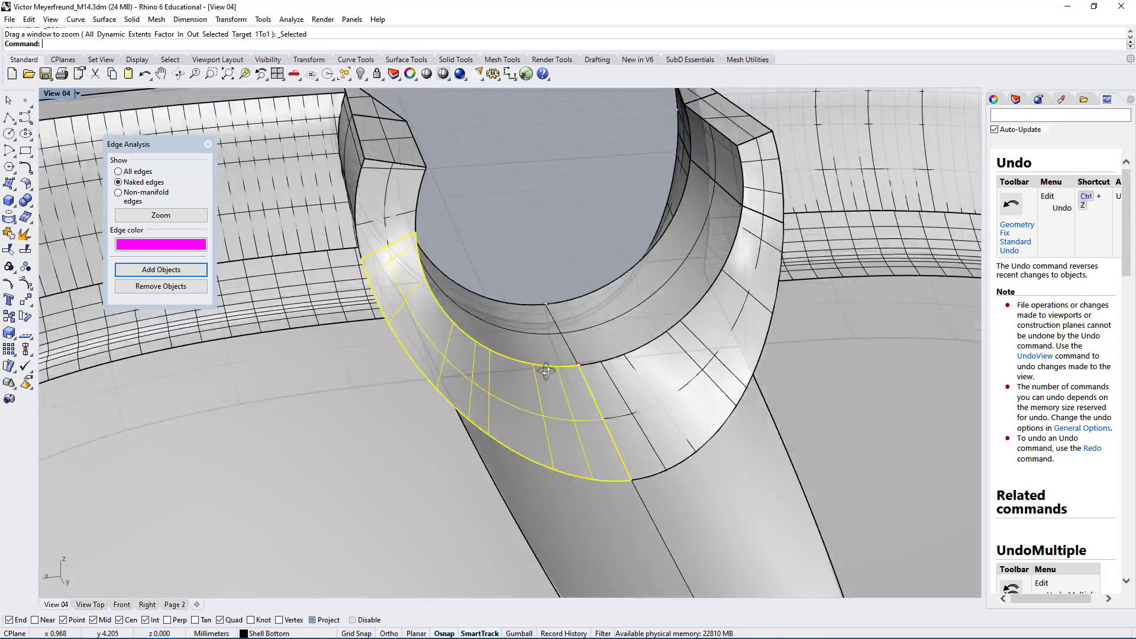
- Extract the chamfer face on the lower-left side of the U-shaped opening from its polysurface
{"action": "scroll", "coordinate": [468, 406], "scroll_direction": "up", "scroll_amount": 4}
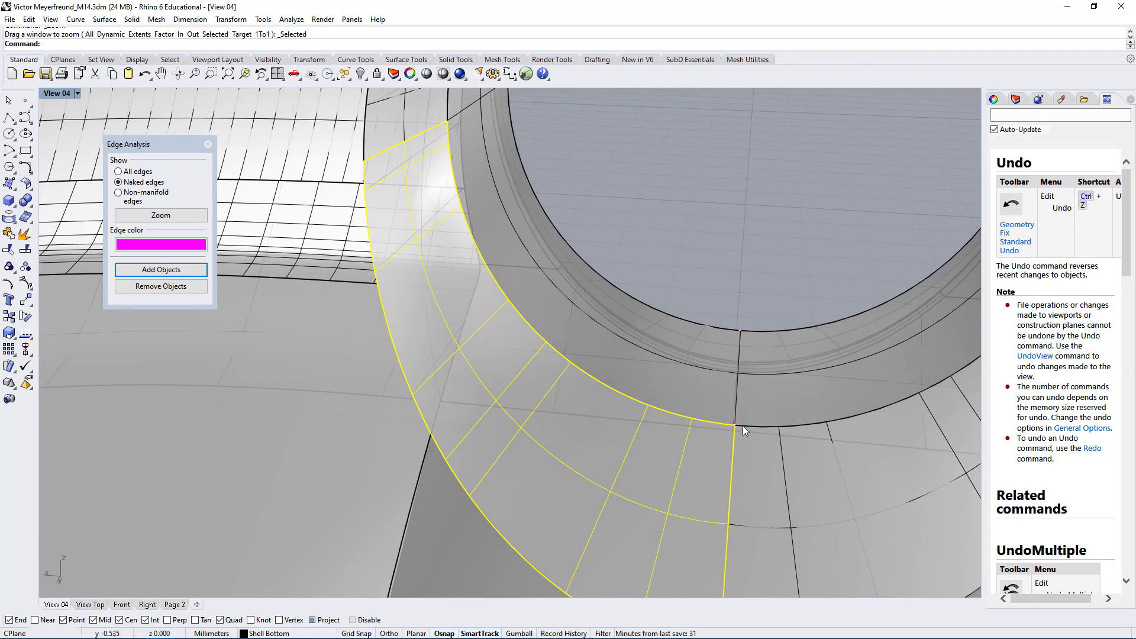
{"action": "right_click_drag", "start_coordinate": [574, 459], "coordinate": [644, 484]}
{"action": "left_click", "coordinate": [555, 328]}
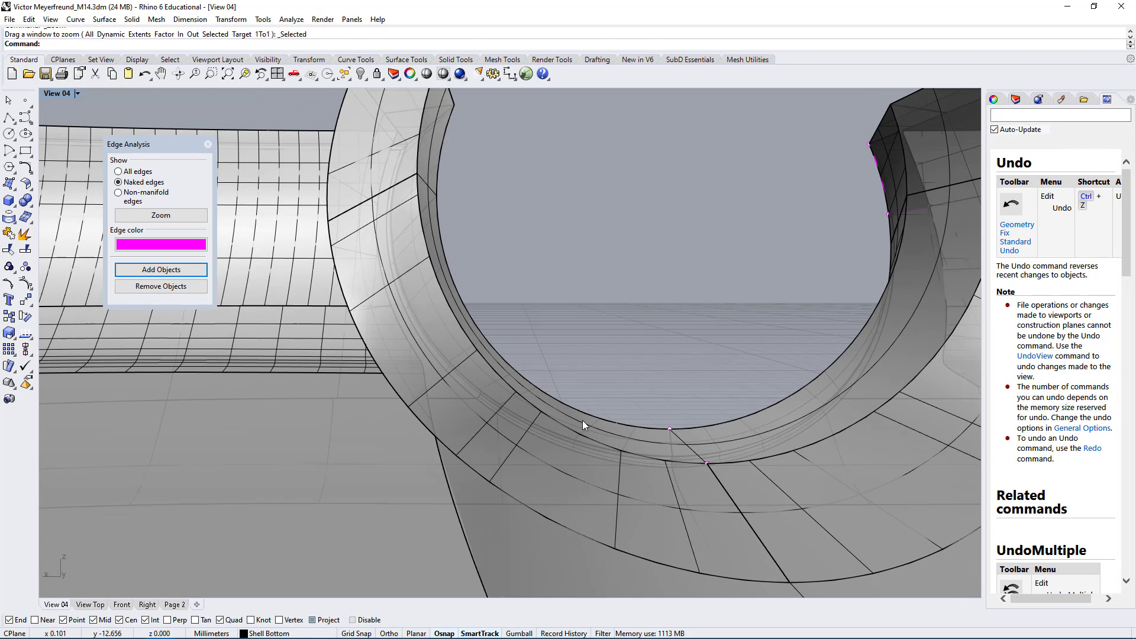
{"action": "scroll", "coordinate": [465, 456], "scroll_direction": "down", "scroll_amount": 2}
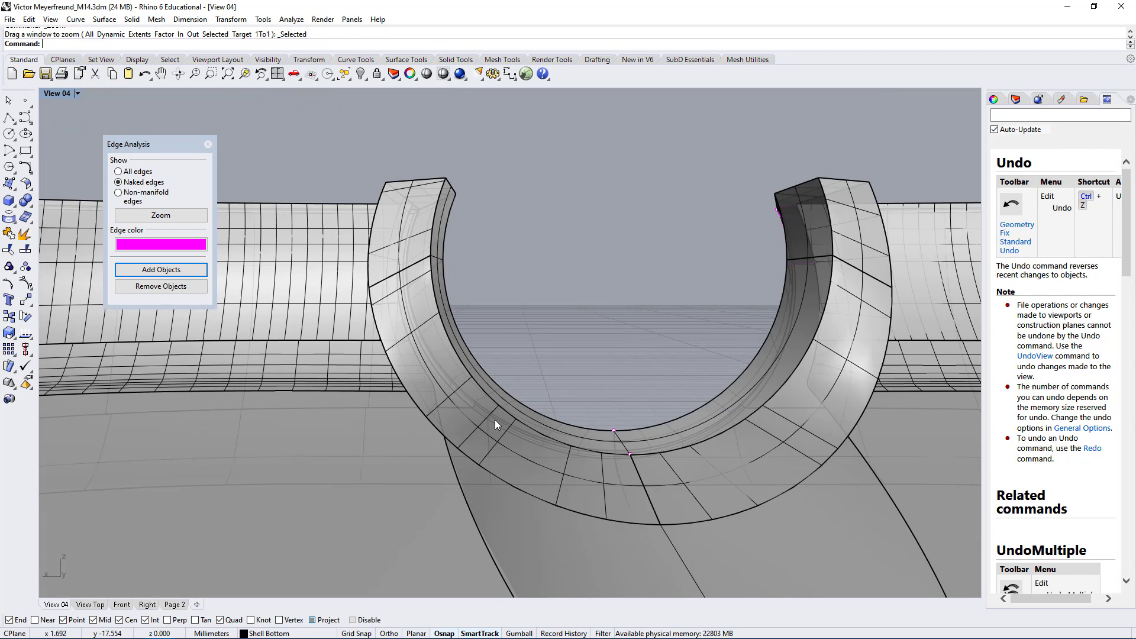
{"action": "right_click_drag", "start_coordinate": [496, 424], "coordinate": [650, 346]}
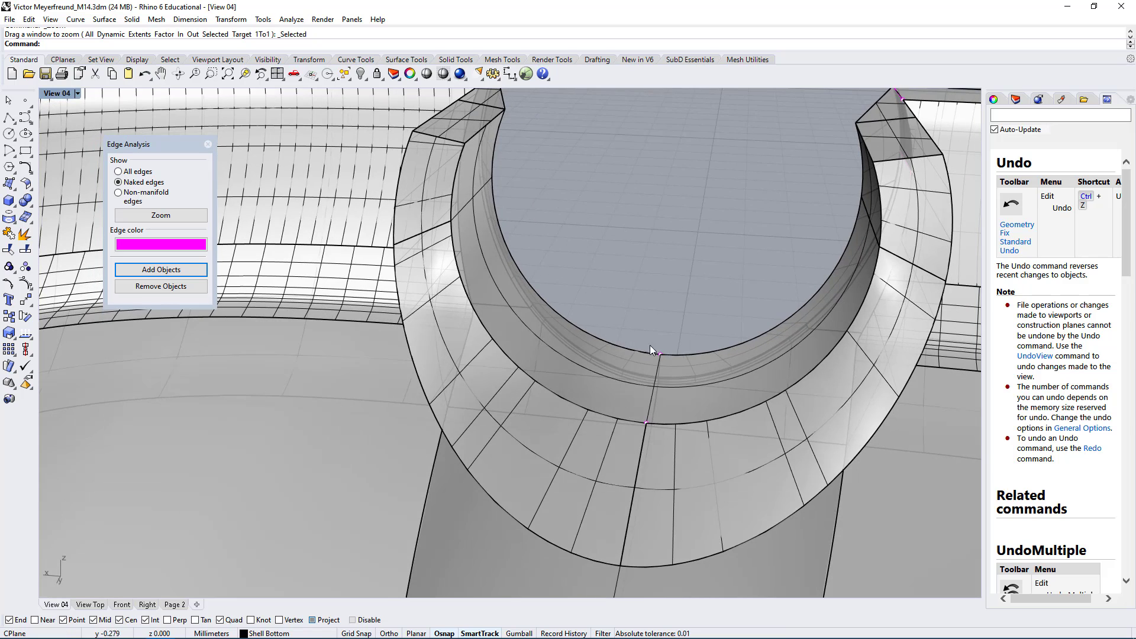
{"action": "left_click", "coordinate": [571, 471], "text": "ctrl+shift"}
{"action": "left_click", "coordinate": [26, 234]}
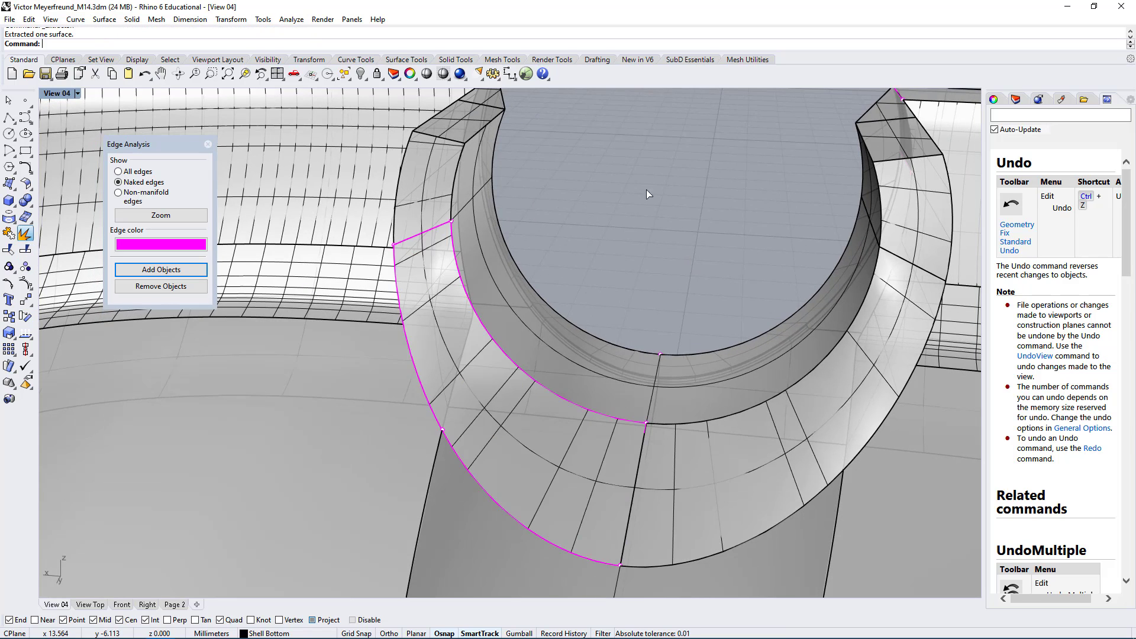
- Try to adjust the seam of the extracted chamfer face with SrfSeam
{"action": "right_click_drag", "start_coordinate": [644, 323], "coordinate": [547, 348]}
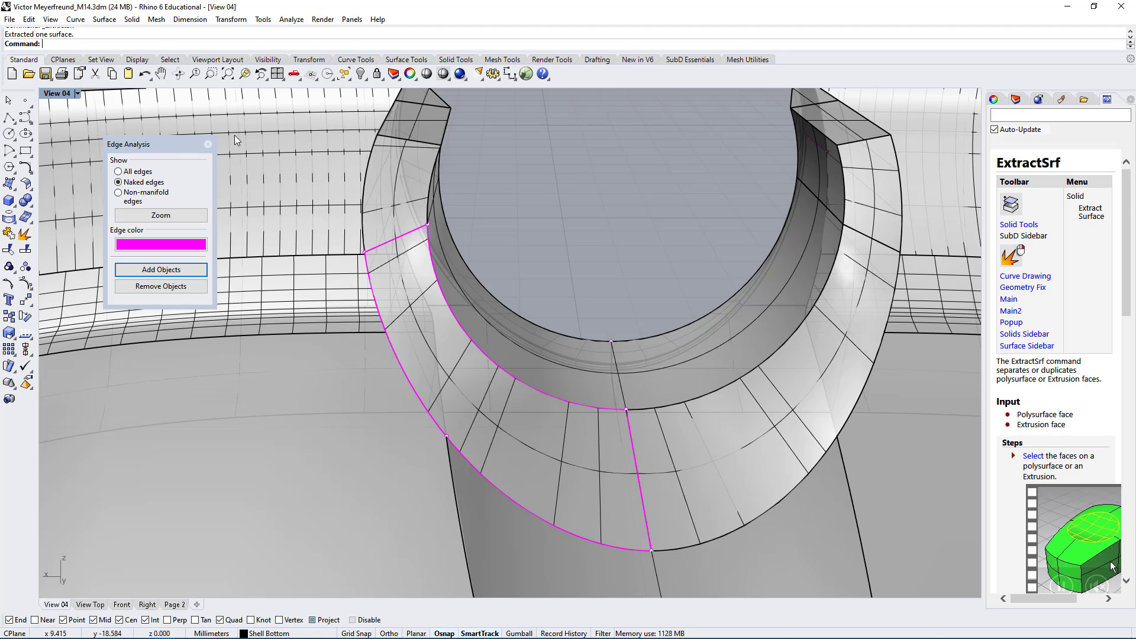
{"action": "type", "text": "Seam"}
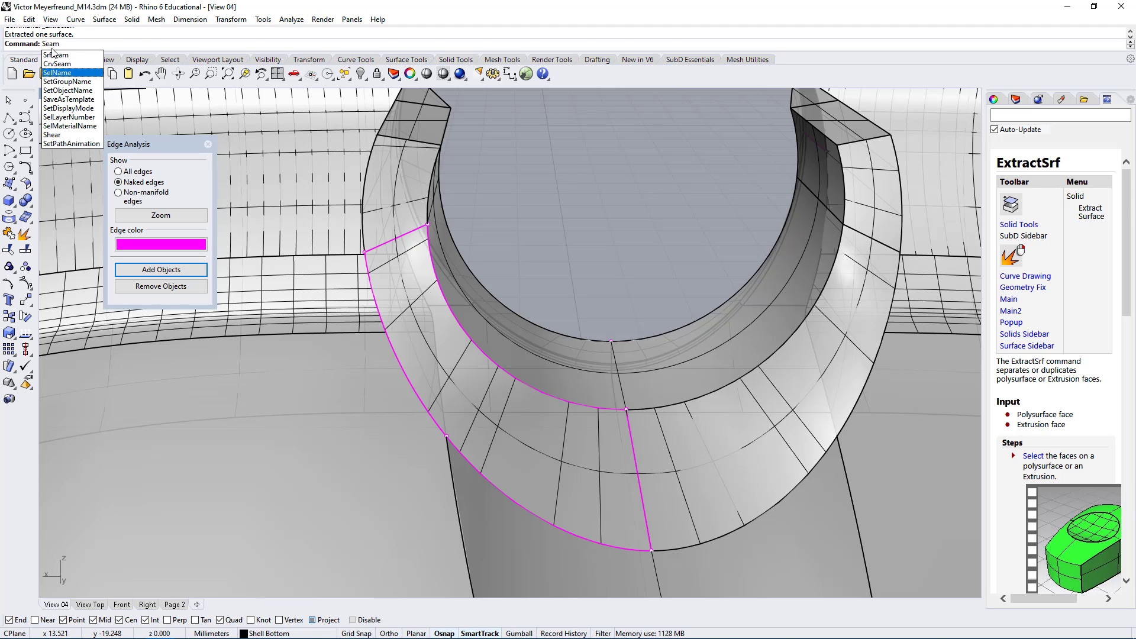
{"action": "left_click", "coordinate": [56, 55]}
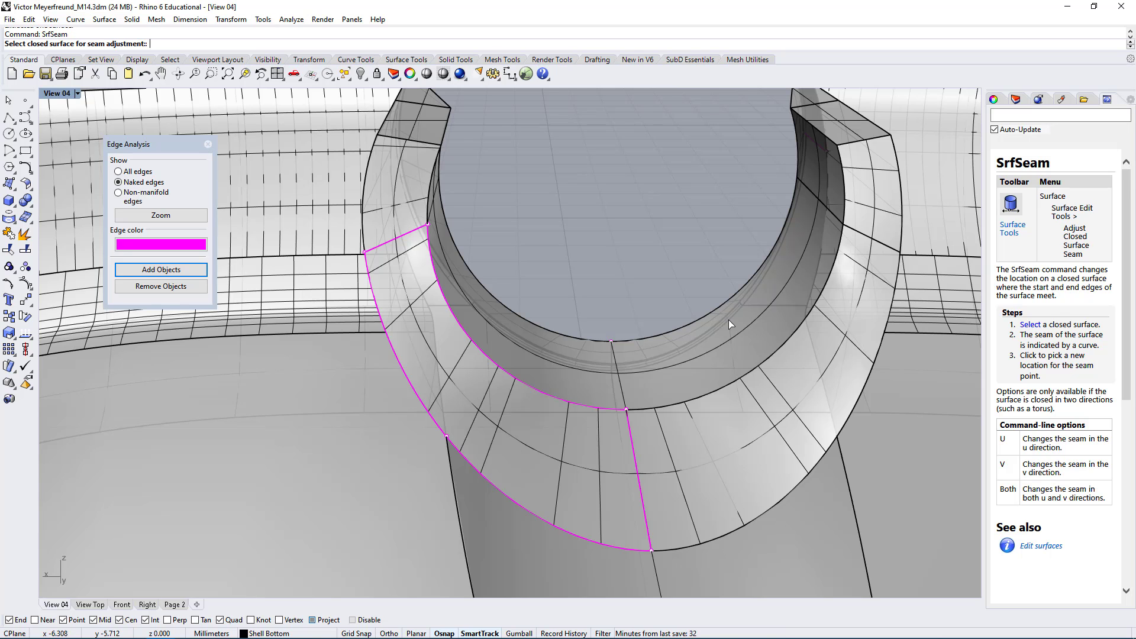
{"action": "right_click_drag", "start_coordinate": [730, 320], "coordinate": [675, 347]}
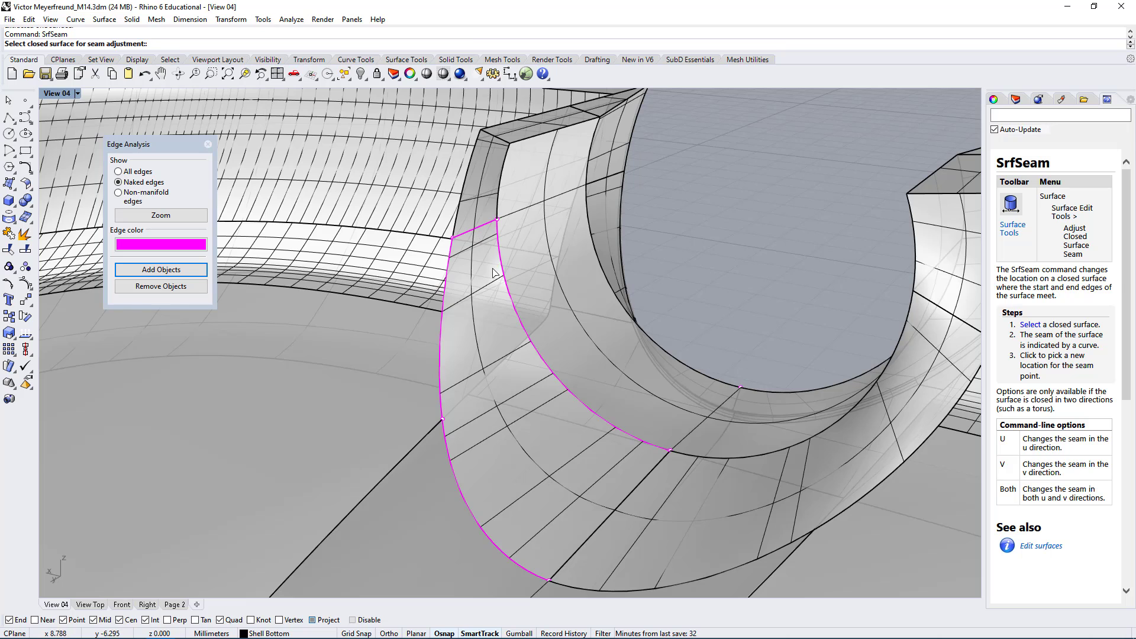
{"action": "right_click_drag", "start_coordinate": [494, 272], "coordinate": [468, 235]}
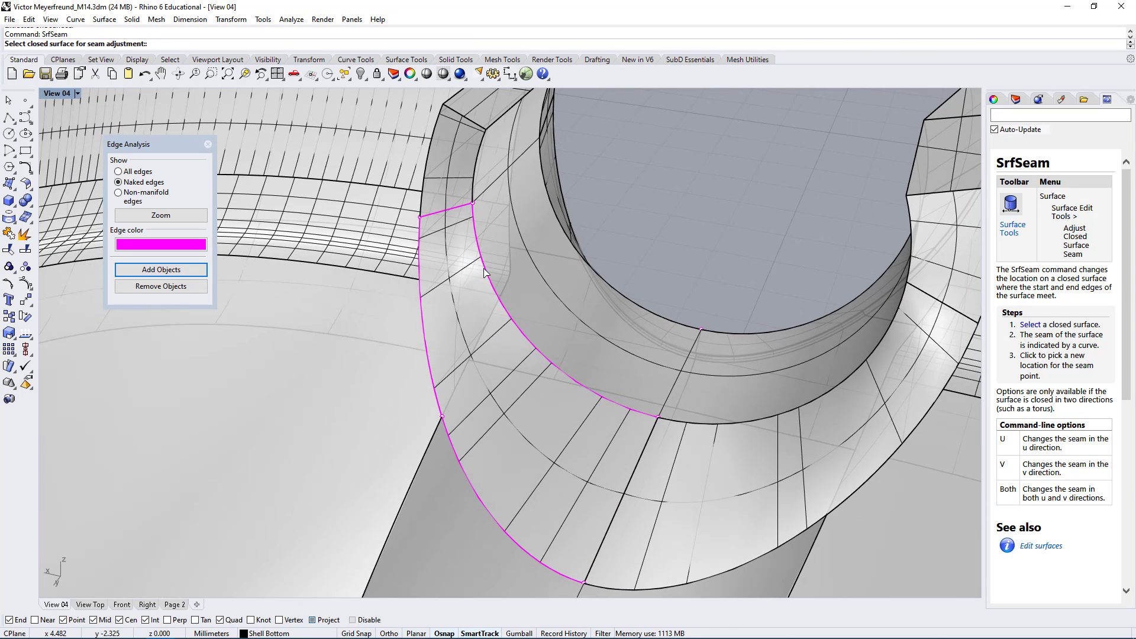
{"action": "left_click", "coordinate": [638, 467]}
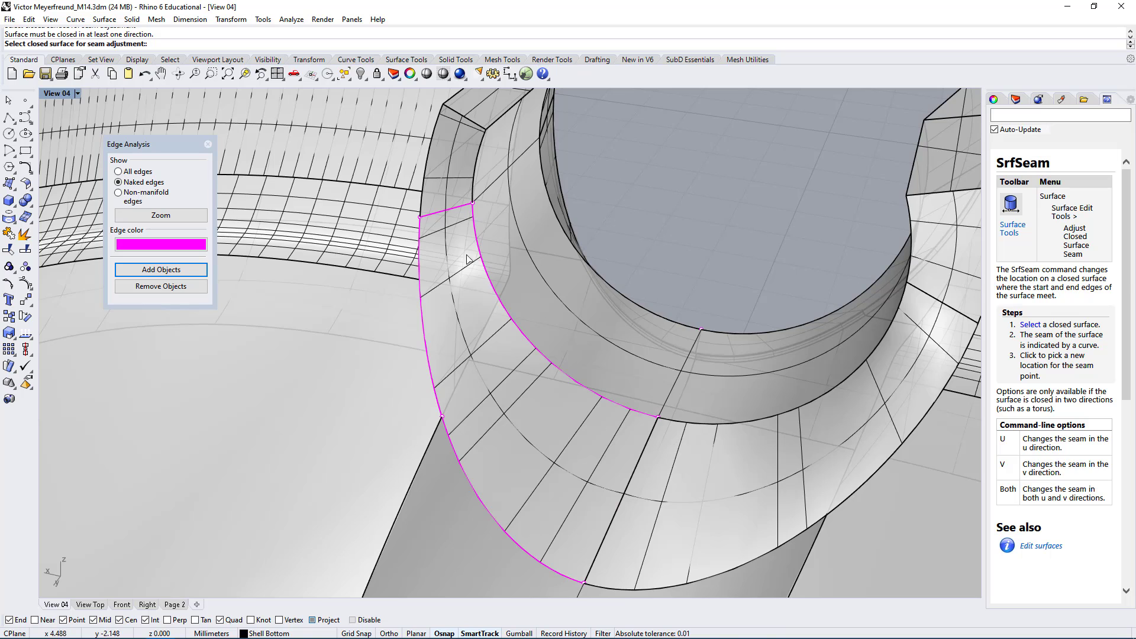
{"action": "key", "text": "Escape"}
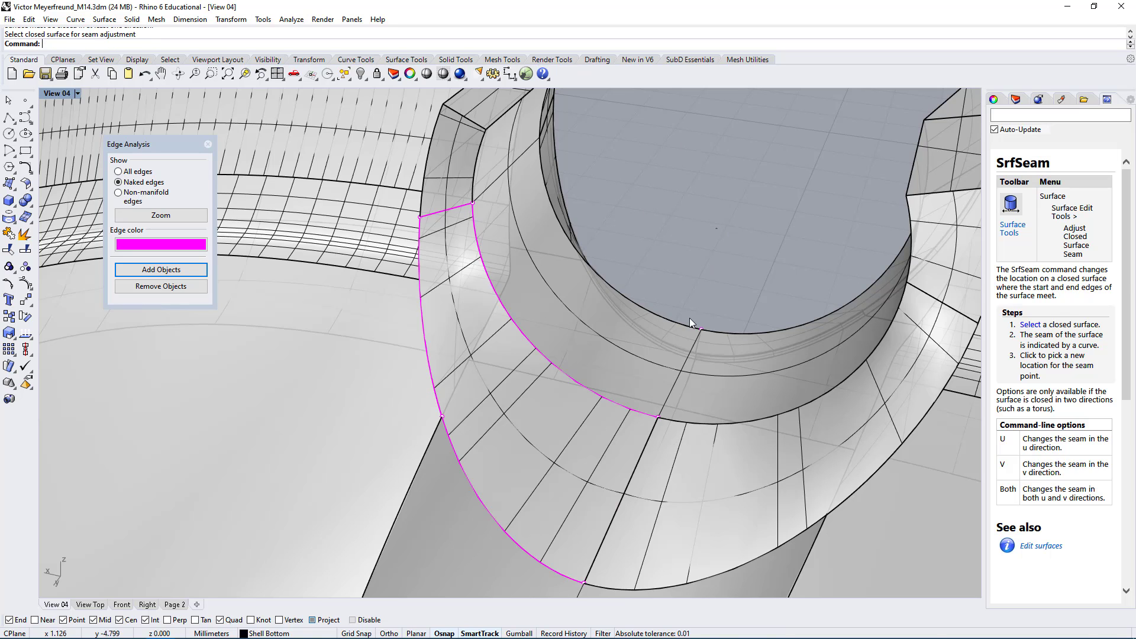
- Try to explode the extracted chamfer face, and remove all its trims with UntrimAll
{"action": "left_click", "coordinate": [575, 461]}
{"action": "left_click", "coordinate": [25, 235]}
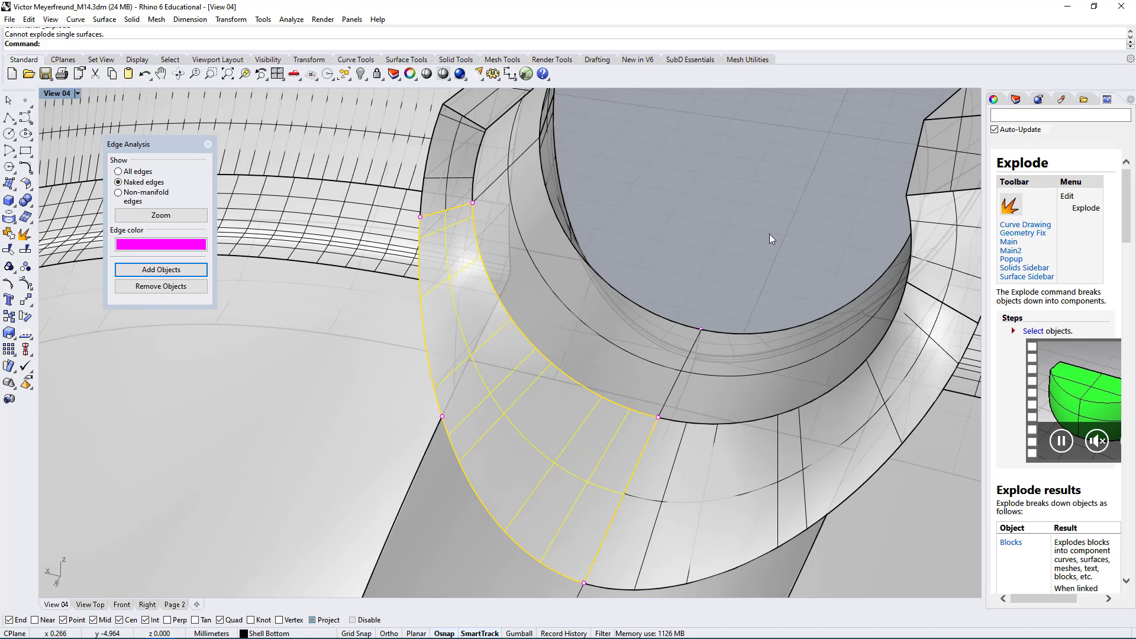
{"action": "type", "text": "Untrim"}
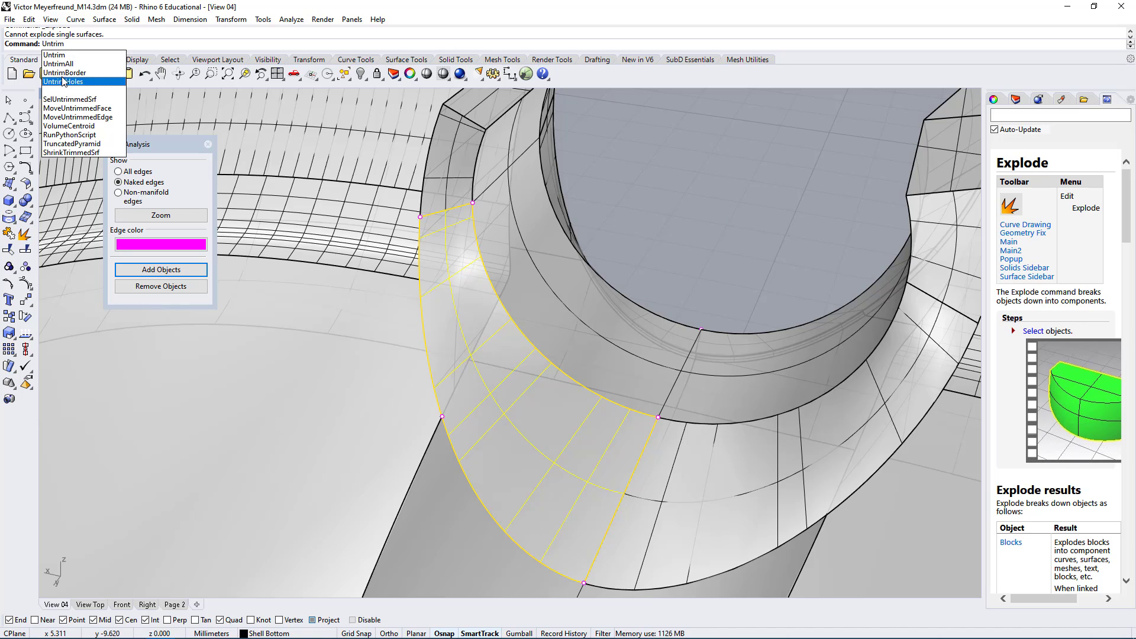
{"action": "key", "text": "Return"}
{"action": "left_click", "coordinate": [573, 477]}
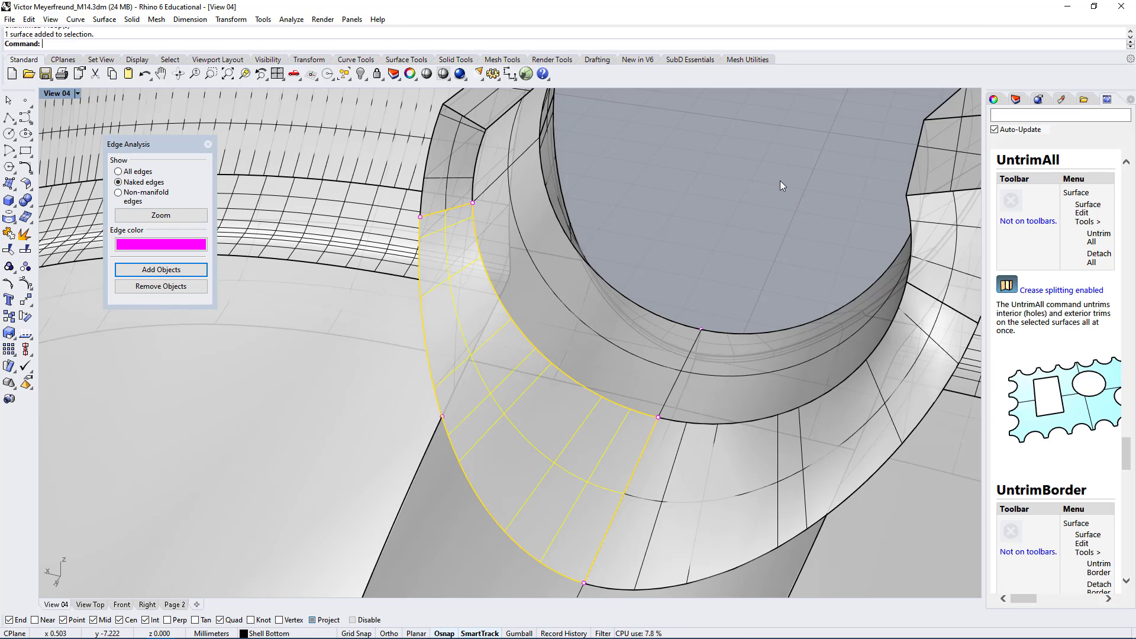
{"action": "key", "text": "Escape"}
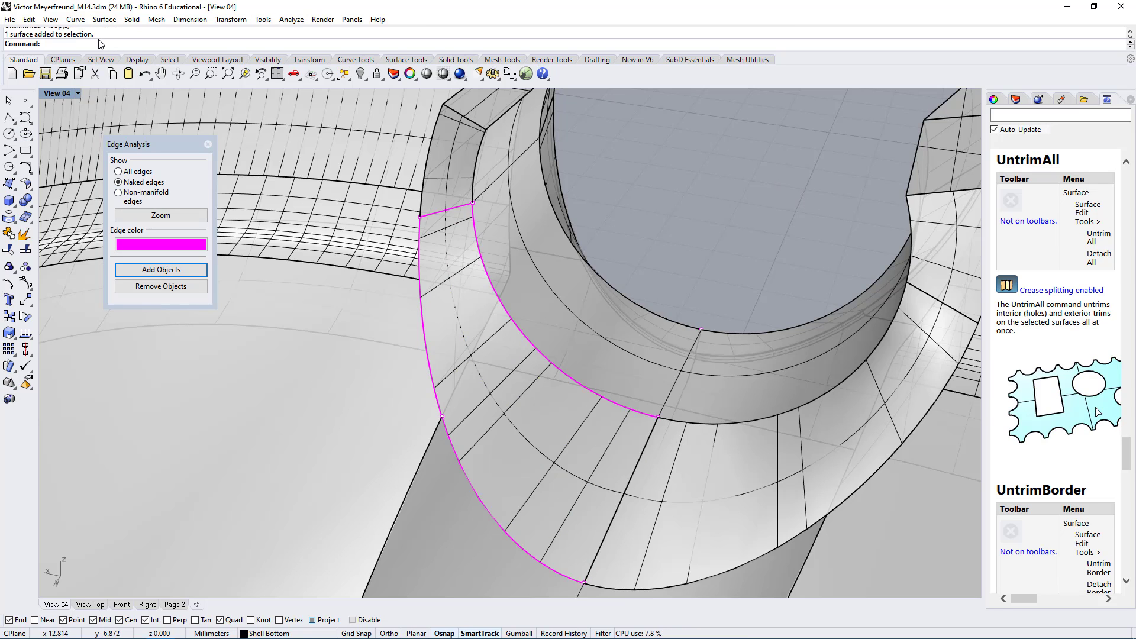
- Try SrfSeam again on the untrimmed chamfer face and highlight Adjust Closed Surface Seam in the command help
{"action": "type", "text": "Seam"}
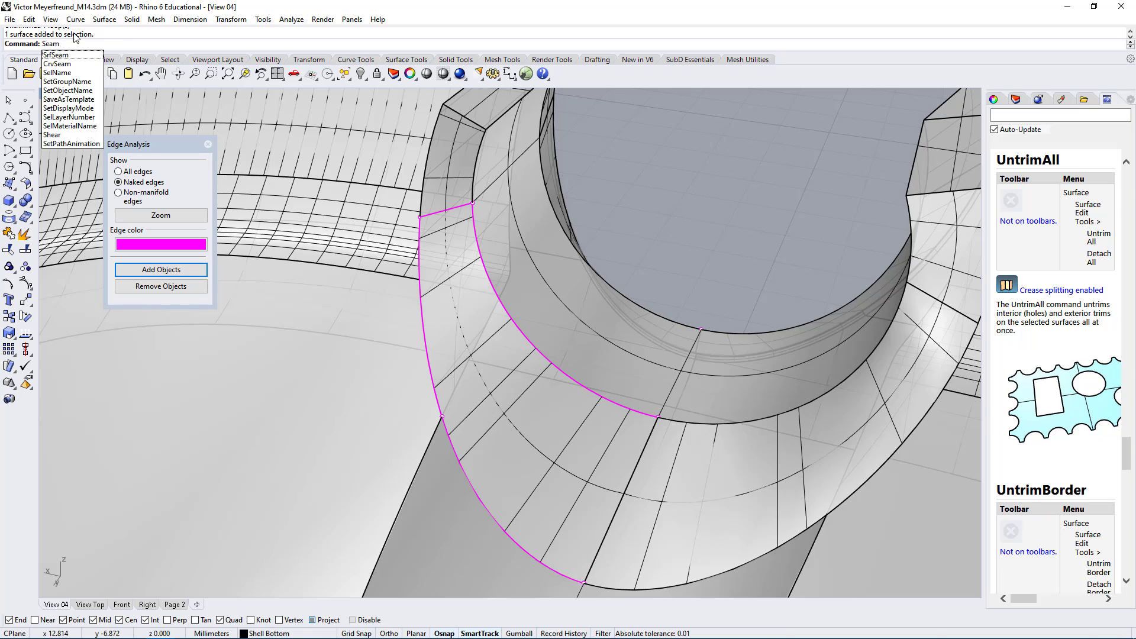
{"action": "left_click", "coordinate": [56, 55]}
{"action": "left_click", "coordinate": [647, 446]}
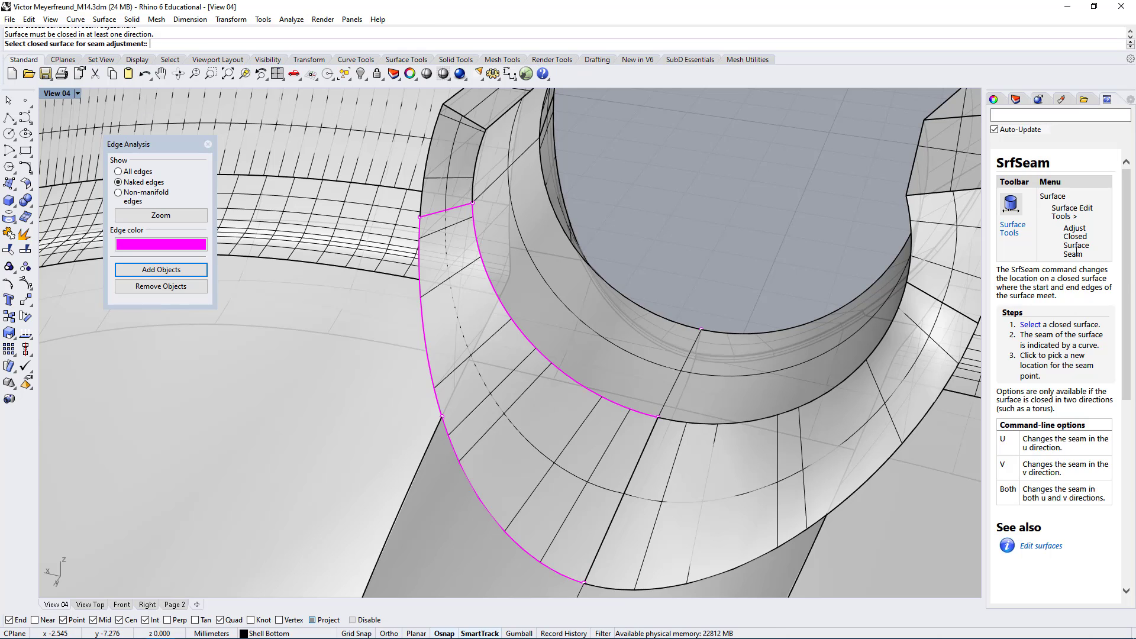
{"action": "left_click_drag", "start_coordinate": [1065, 229], "coordinate": [1090, 249]}
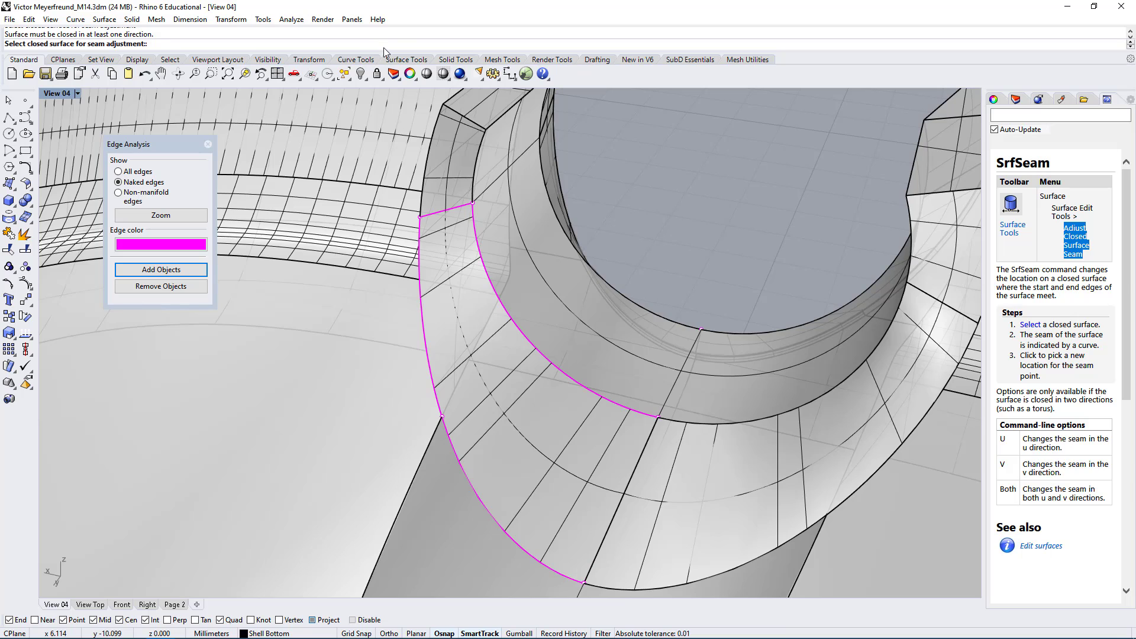
{"action": "key", "text": "Escape"}
{"action": "type", "text": "Seam"}
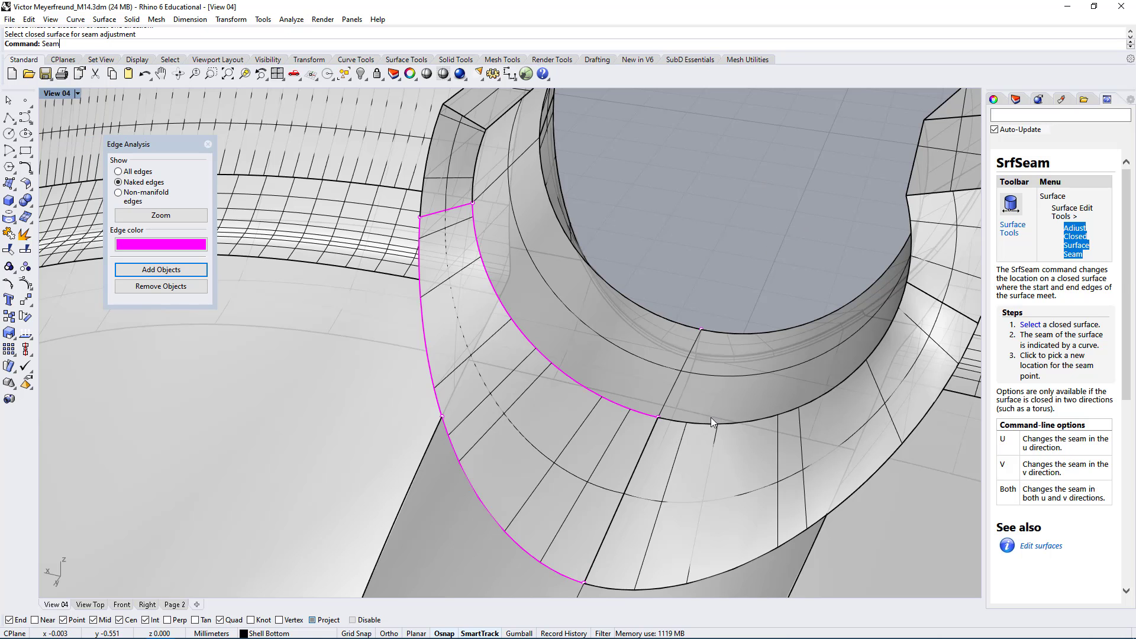
- Draw a test sphere with a radius of about 1.3 mm inside the U-shaped opening
{"action": "right_click_drag", "start_coordinate": [711, 418], "coordinate": [663, 369]}
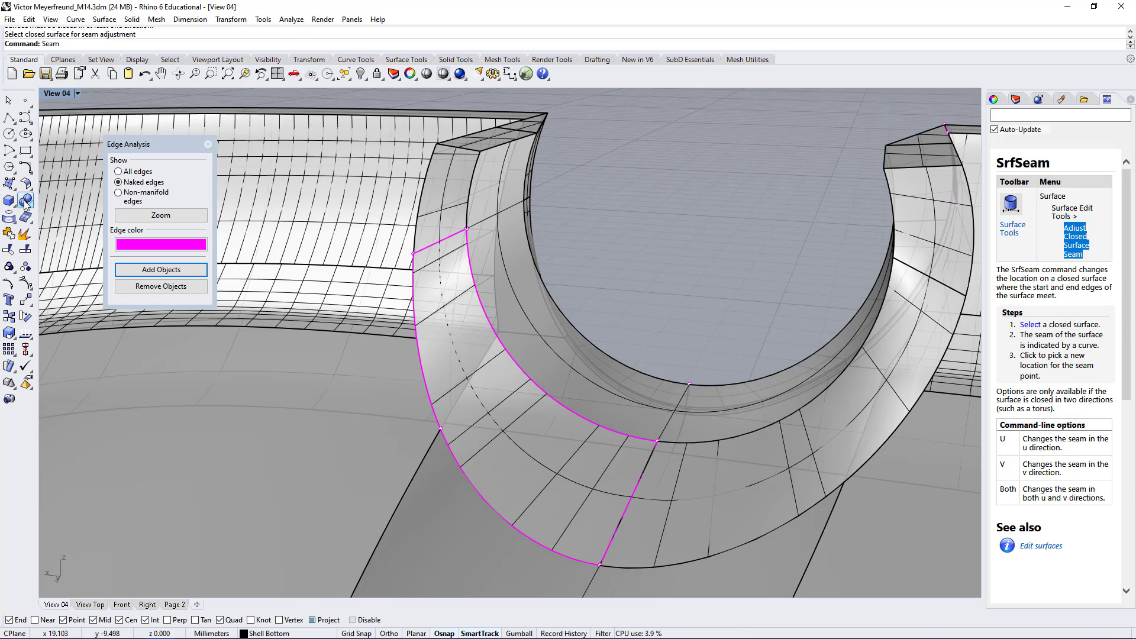
{"action": "left_click", "coordinate": [11, 202]}
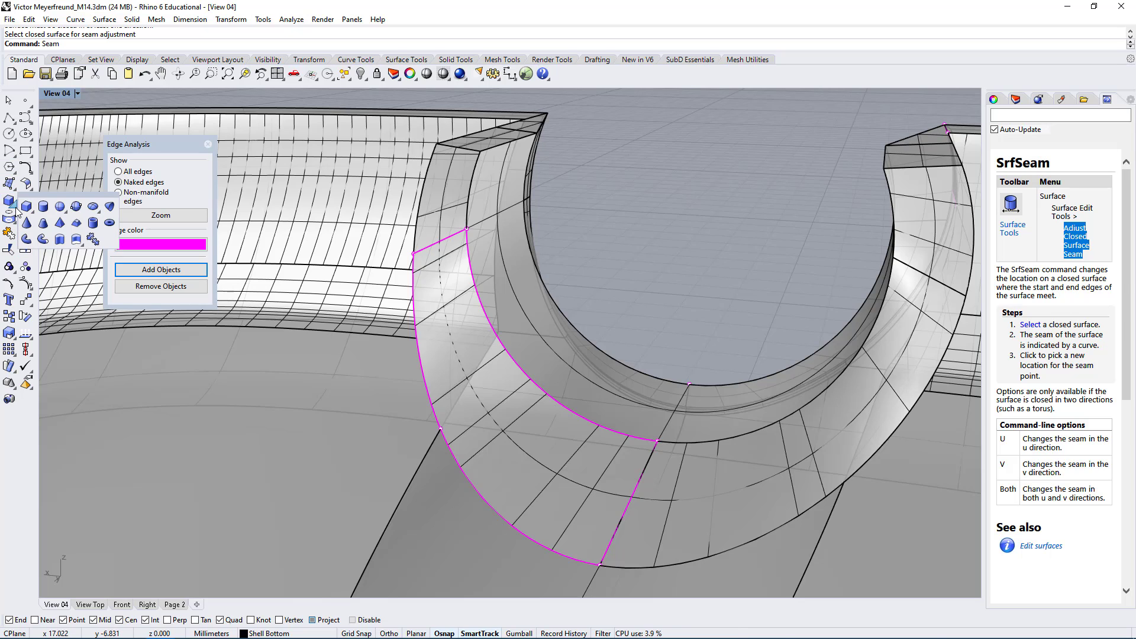
{"action": "left_click", "coordinate": [59, 206]}
{"action": "left_click", "coordinate": [659, 303]}
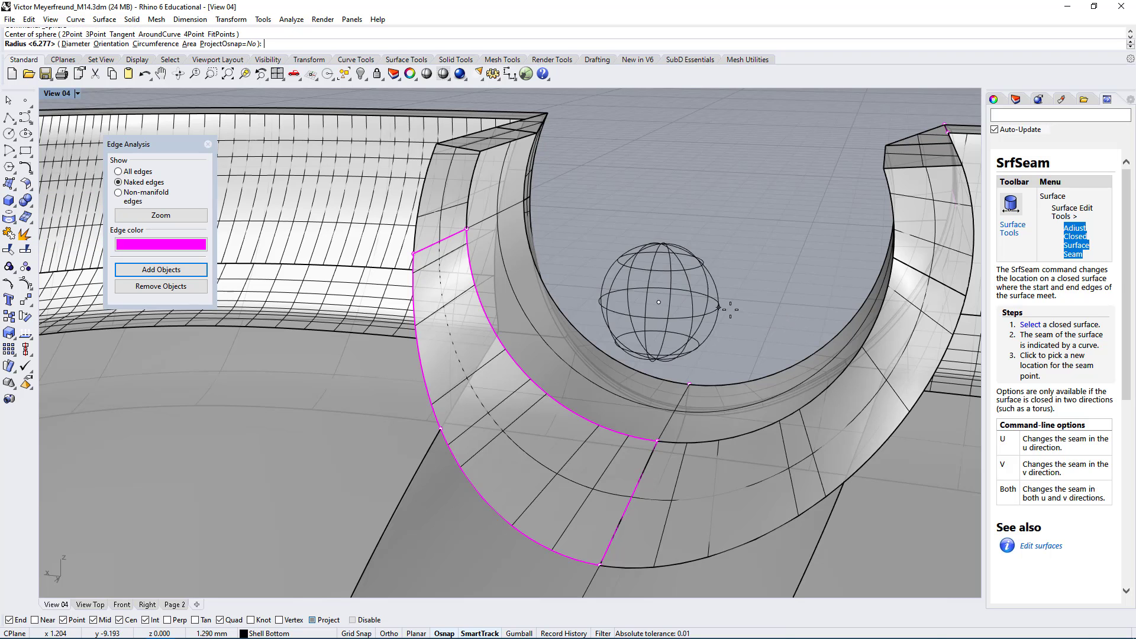
{"action": "left_click", "coordinate": [729, 309]}
- Move the test sphere's surface seam to a different position with SrfSeam
{"action": "right_click_drag", "start_coordinate": [734, 310], "coordinate": [765, 249]}
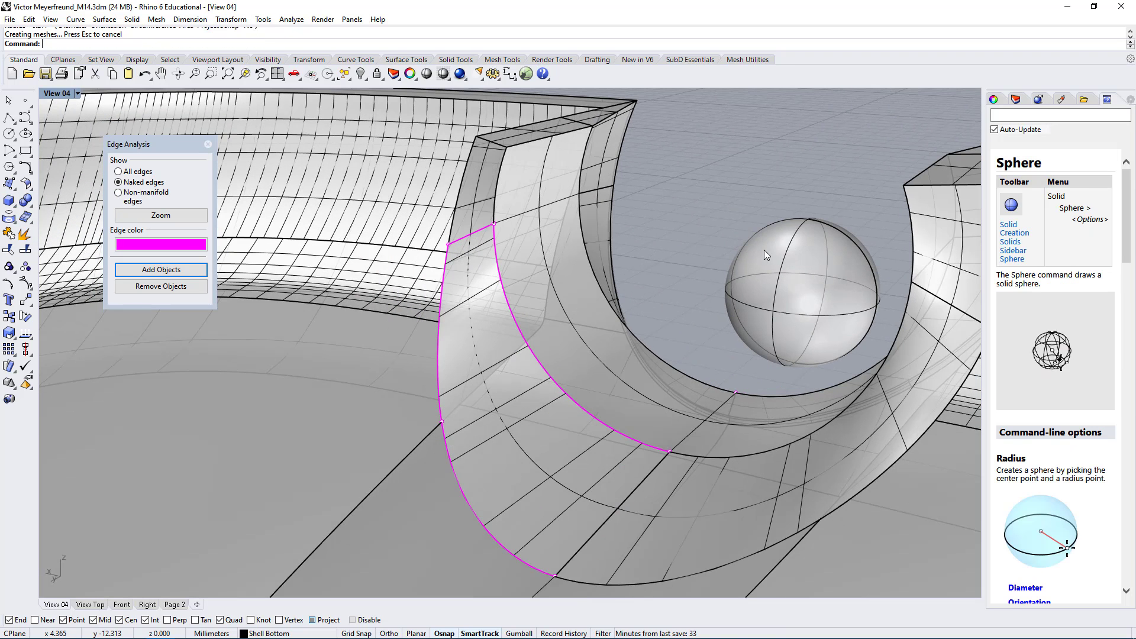
{"action": "type", "text": "Seam"}
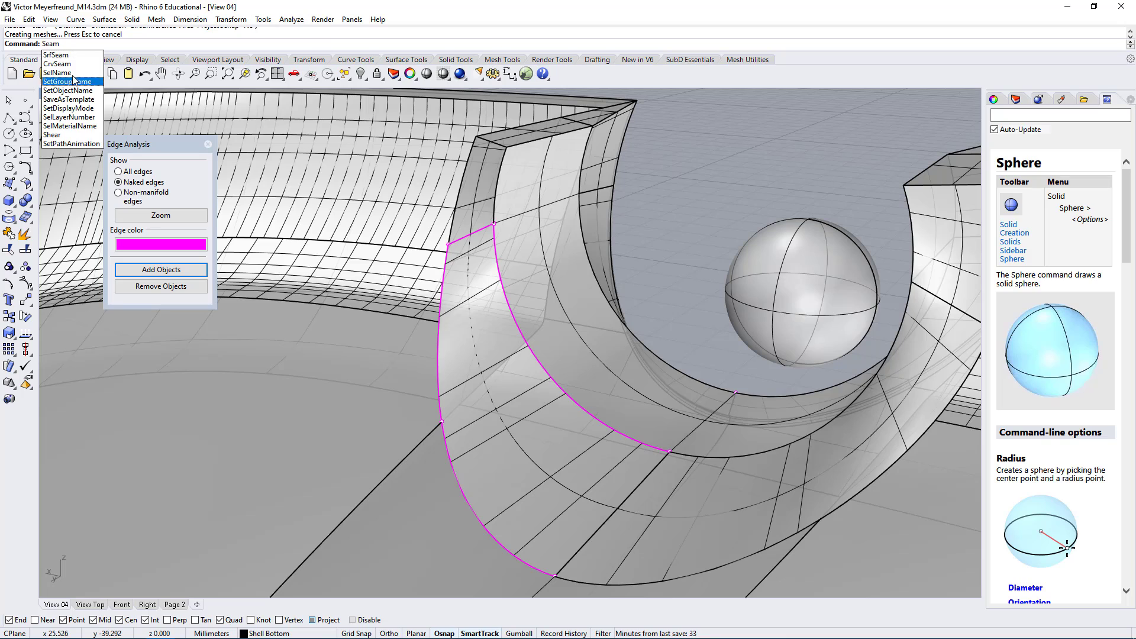
{"action": "left_click", "coordinate": [56, 55]}
{"action": "left_click", "coordinate": [876, 264]}
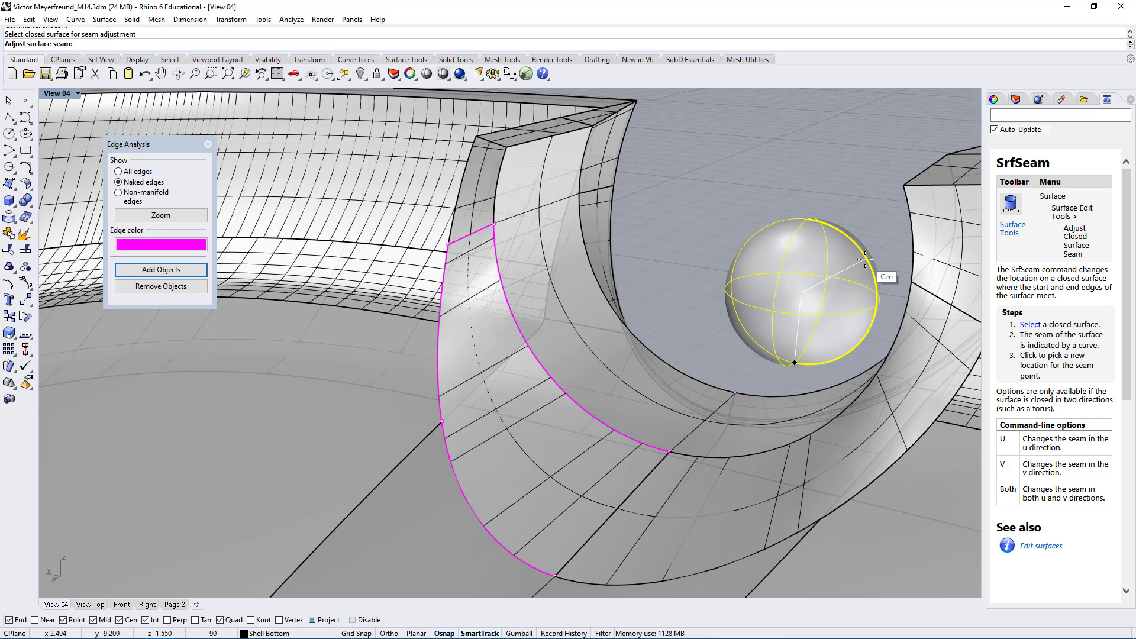
{"action": "left_click", "coordinate": [815, 311]}
- Delete the test sphere from the U-shaped opening
{"action": "right_click_drag", "start_coordinate": [815, 311], "coordinate": [703, 153]}
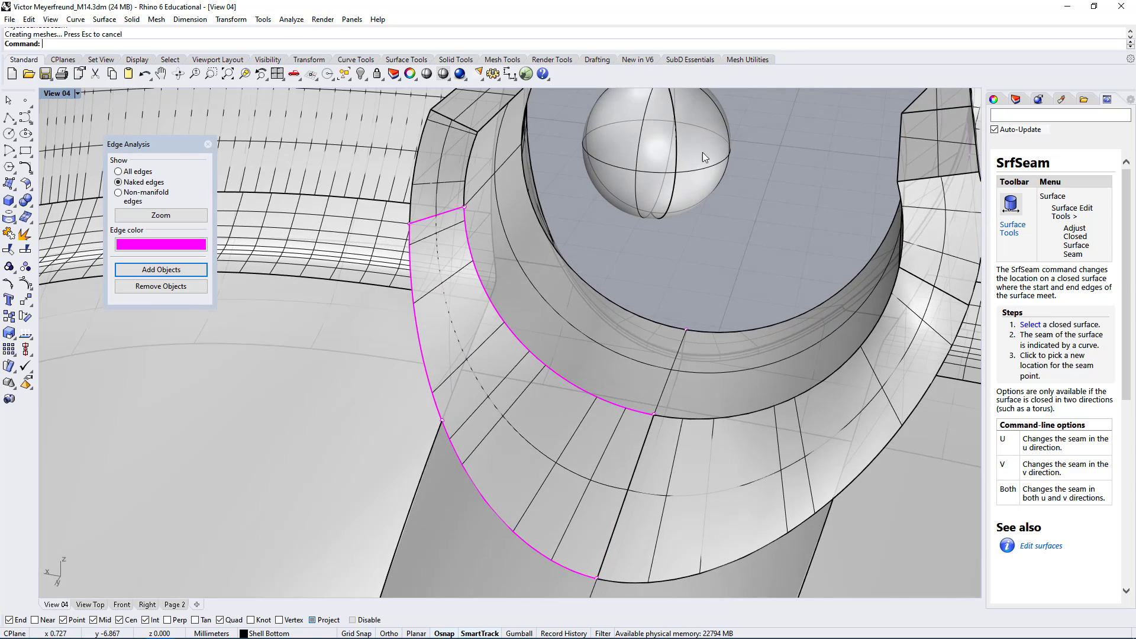
{"action": "left_click", "coordinate": [677, 114]}
{"action": "key", "text": "Delete"}
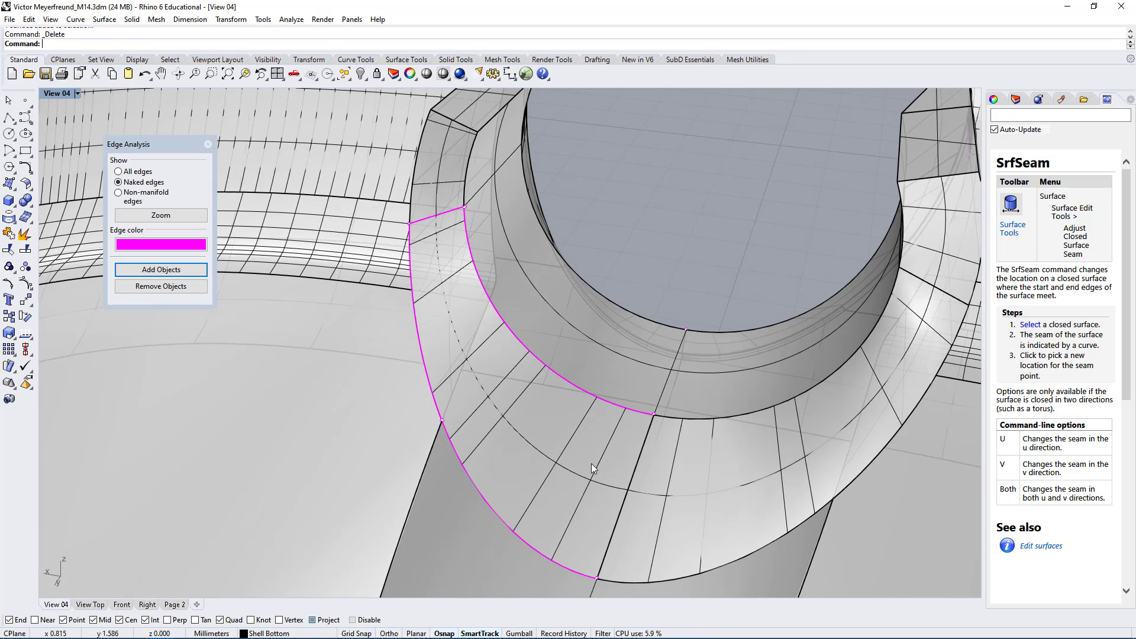
- Turn on the control points of the extracted chamfer face
{"action": "right_click_drag", "start_coordinate": [591, 463], "coordinate": [570, 470]}
{"action": "left_click", "coordinate": [569, 470]}
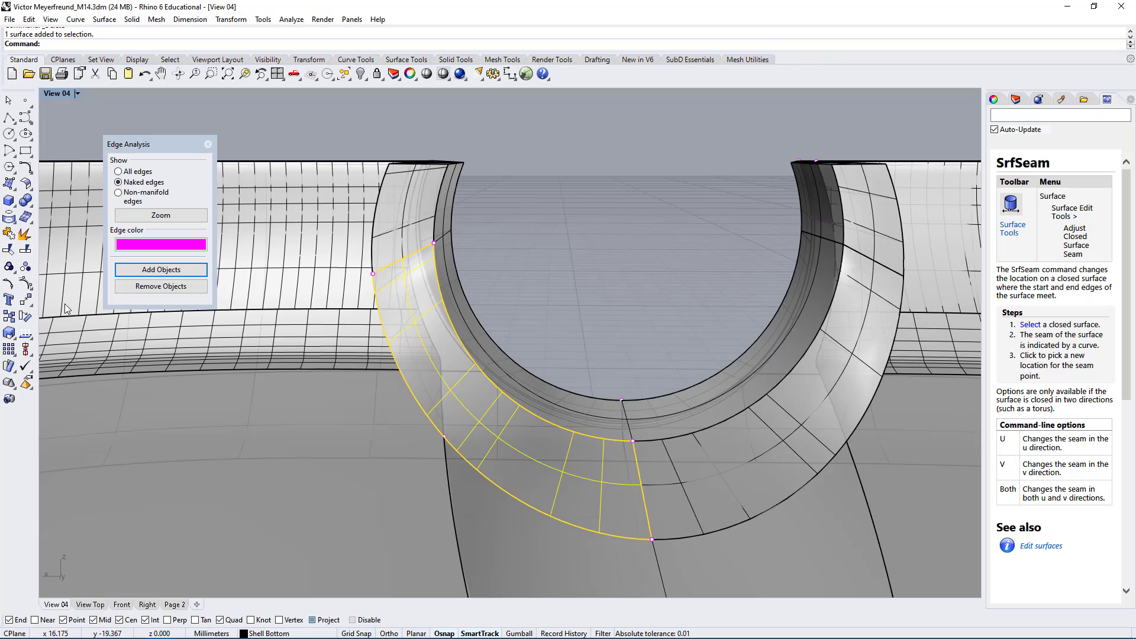
{"action": "left_click", "coordinate": [25, 284]}
- Start a polyline on the chamfer face and turn off the Project object snap
{"action": "right_click_drag", "start_coordinate": [541, 414], "coordinate": [632, 285]}
{"action": "right_click_drag", "start_coordinate": [527, 455], "coordinate": [608, 432]}
{"action": "right_click_drag", "start_coordinate": [637, 473], "coordinate": [584, 317]}
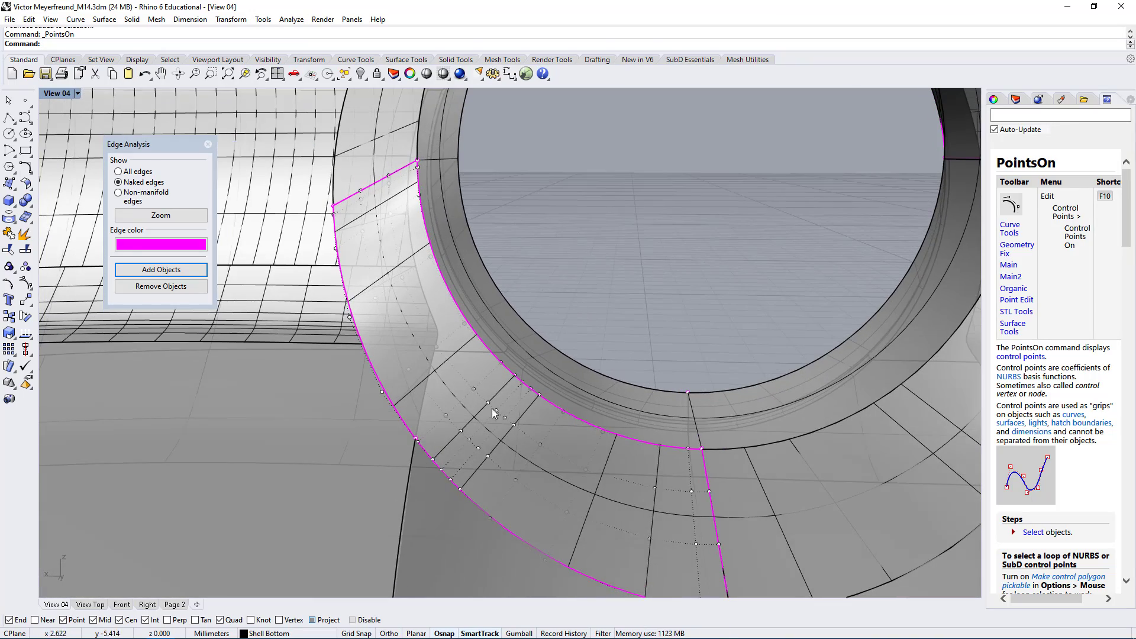
{"action": "right_click_drag", "start_coordinate": [462, 464], "coordinate": [464, 522]}
{"action": "scroll", "coordinate": [468, 460], "scroll_direction": "up", "scroll_amount": 4}
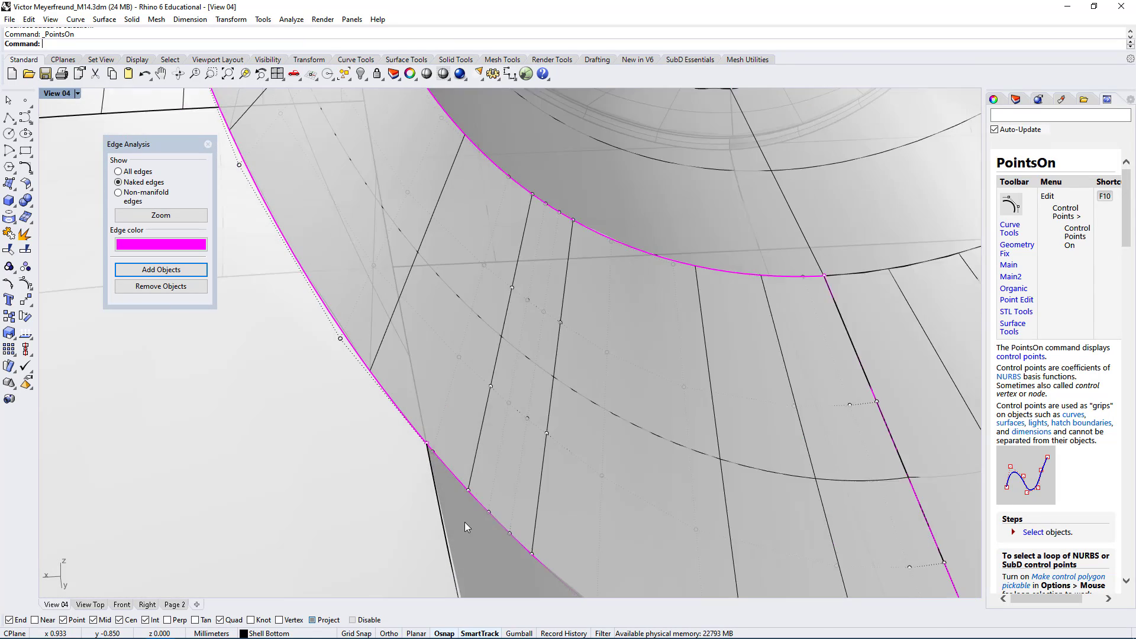
{"action": "scroll", "coordinate": [450, 474], "scroll_direction": "up", "scroll_amount": 3}
{"action": "scroll", "coordinate": [428, 472], "scroll_direction": "down", "scroll_amount": 2}
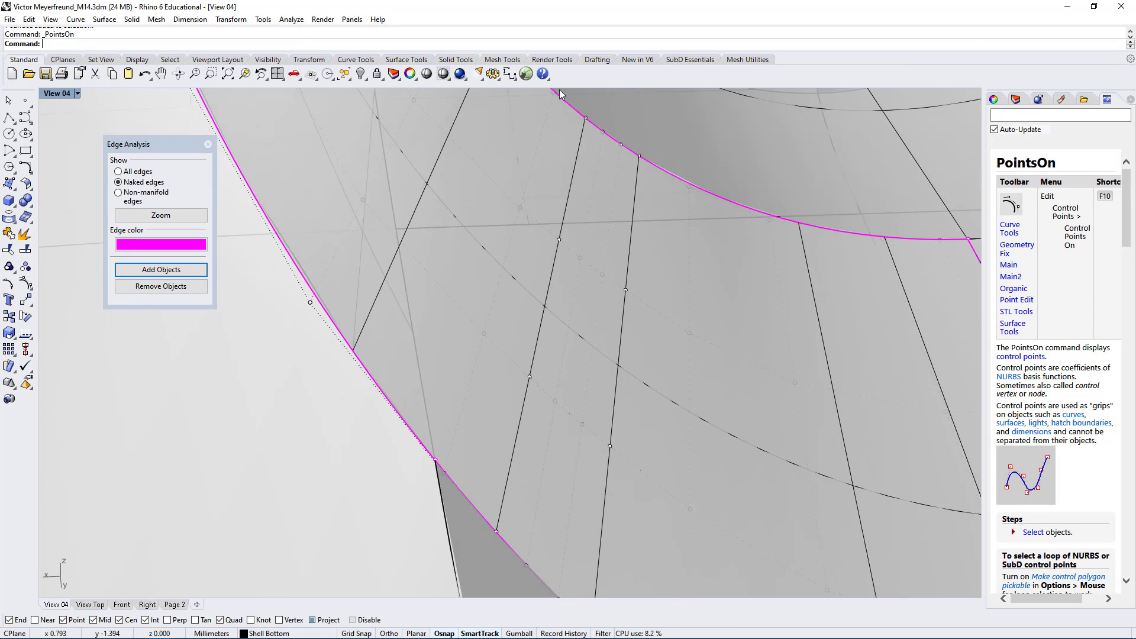
{"action": "left_click", "coordinate": [9, 119]}
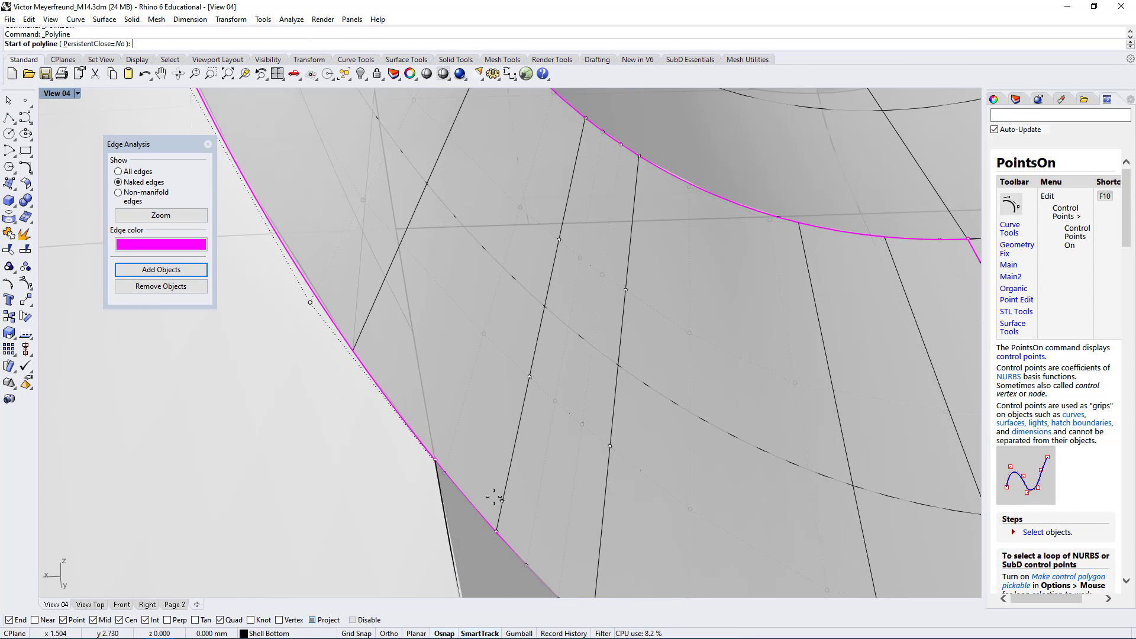
{"action": "left_click", "coordinate": [313, 620]}
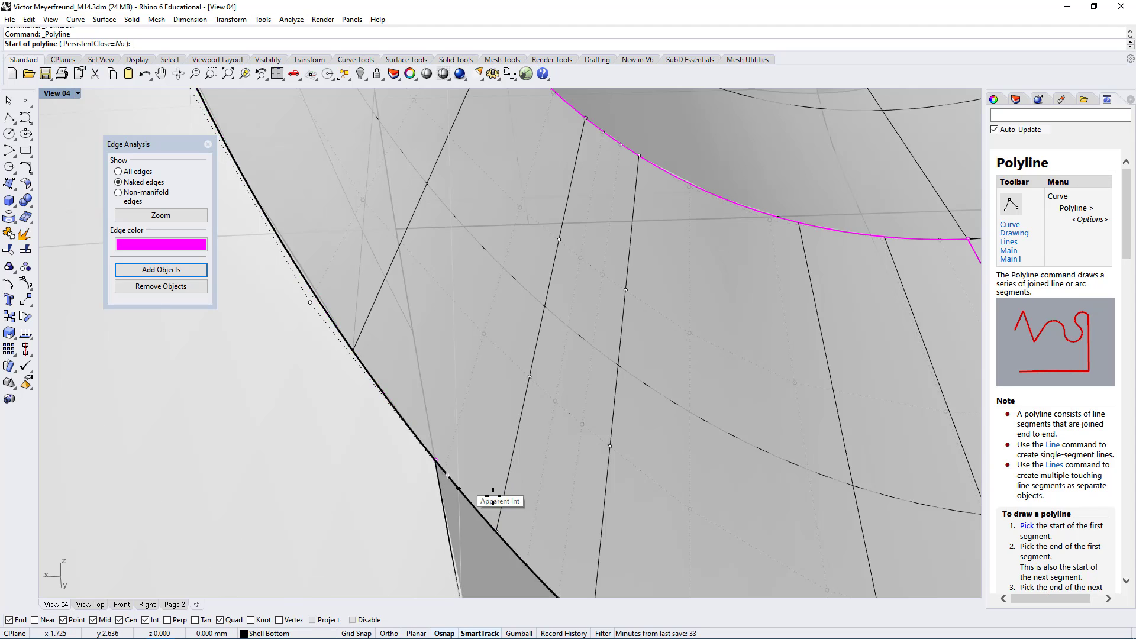
- Draw a polyline across the chamfer face from its outer edge beside the wall corner to its inner edge
{"action": "left_click", "coordinate": [497, 531]}
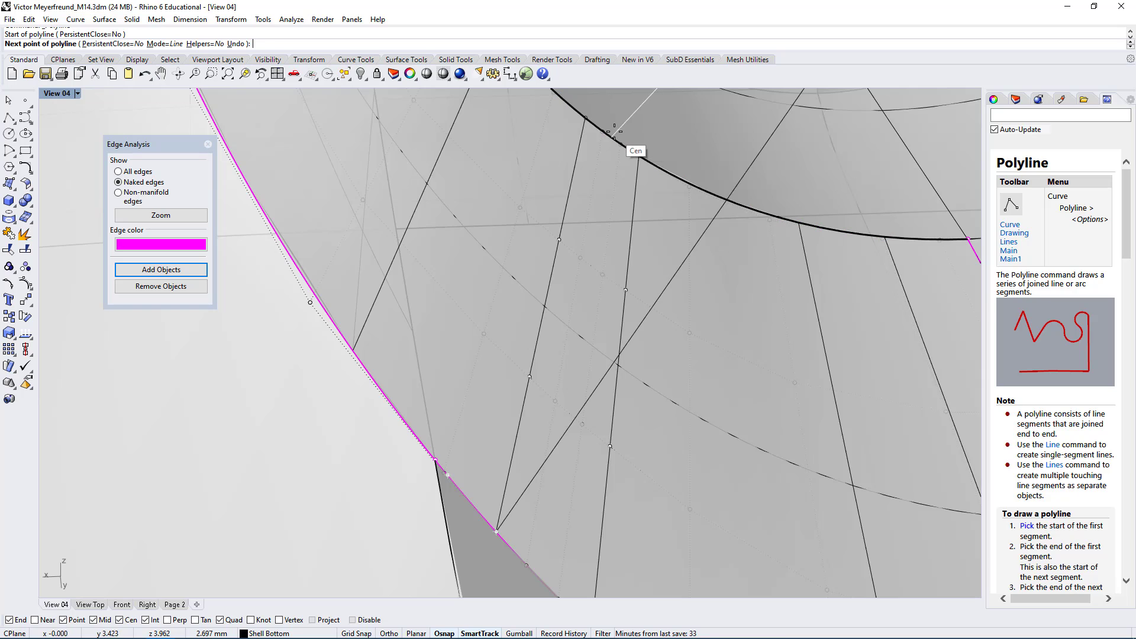
{"action": "key", "text": "Escape"}
{"action": "key", "text": "Return"}
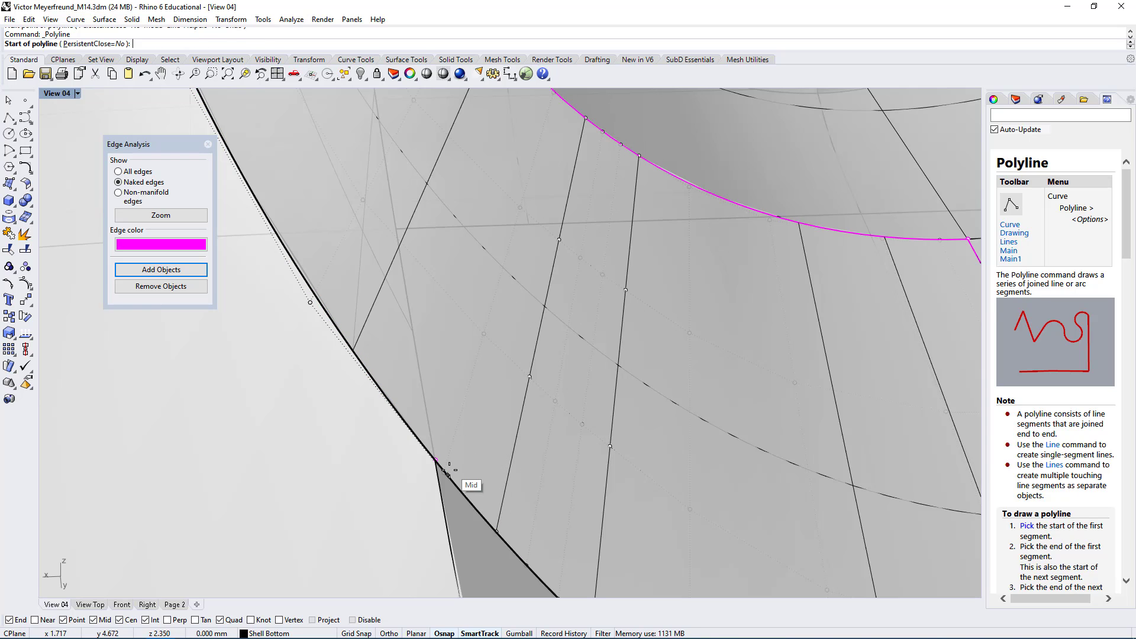
{"action": "left_click", "coordinate": [446, 474]}
{"action": "mouse_move", "coordinate": [559, 125]}
{"action": "right_mouse_down"}
{"action": "mouse_move", "coordinate": [538, 246]}
{"action": "mouse_move", "coordinate": [569, 127]}
{"action": "right_mouse_up"}
{"action": "scroll", "coordinate": [530, 279], "scroll_direction": "down", "scroll_amount": 5}
{"action": "left_click", "coordinate": [532, 159]}
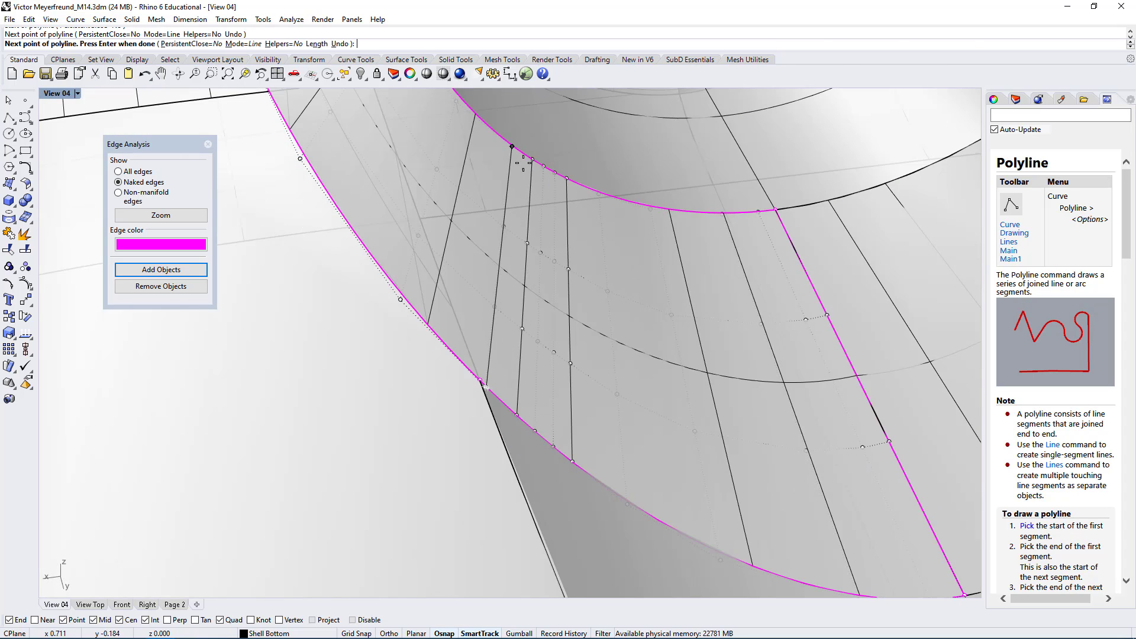
{"action": "key", "text": "Return"}
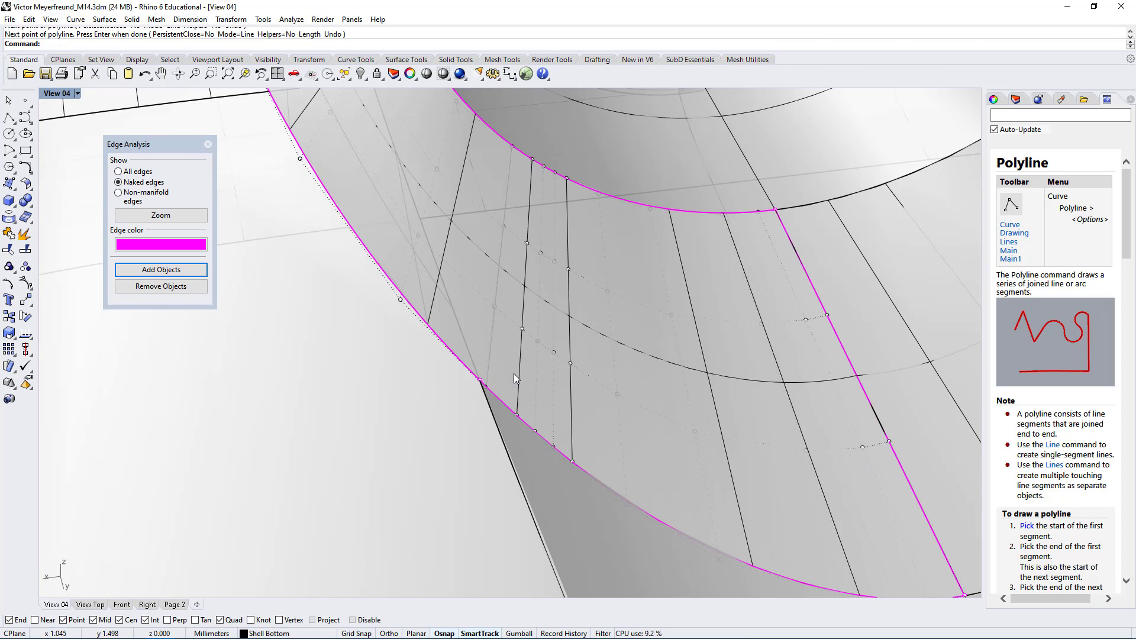
- Run ExtractIsocurve on the extracted chamfer surface beside the U-shaped opening
{"action": "scroll", "coordinate": [514, 374], "scroll_direction": "down", "scroll_amount": 3}
{"action": "scroll", "coordinate": [554, 122], "scroll_direction": "up", "scroll_amount": 2}
{"action": "right_click_drag", "start_coordinate": [445, 478], "coordinate": [693, 186]}
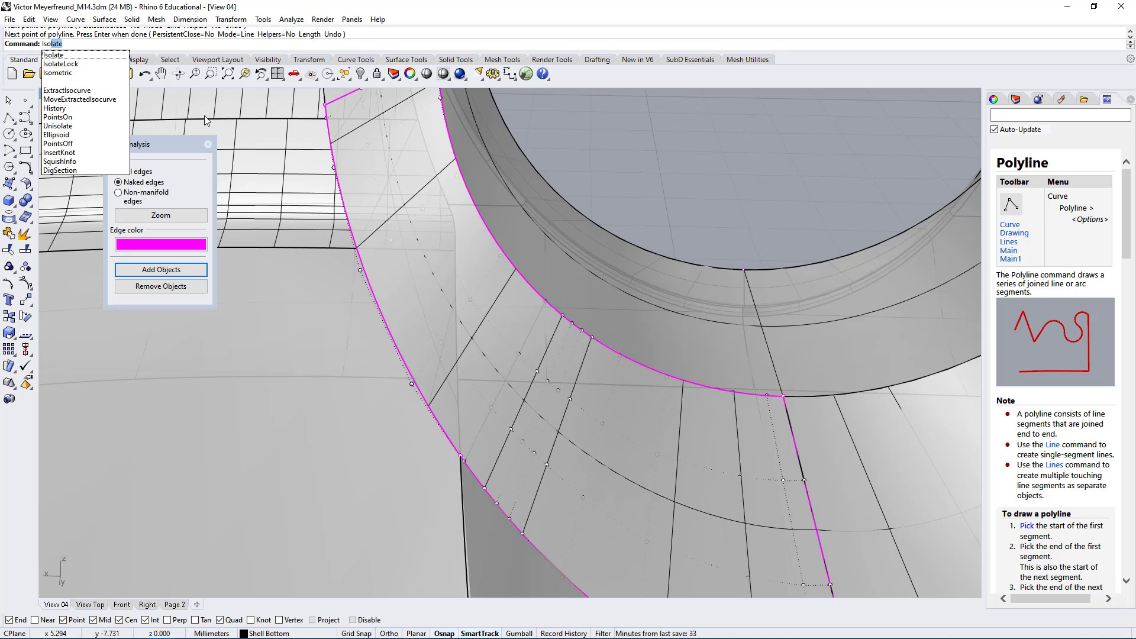
{"action": "type", "text": "curve"}
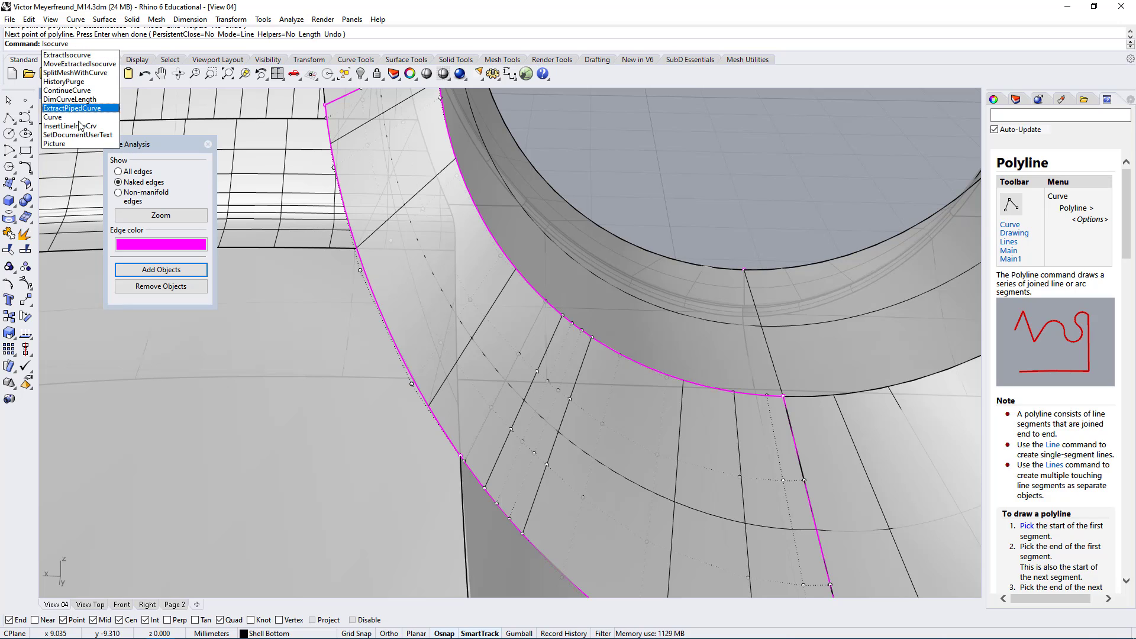
{"action": "left_click", "coordinate": [65, 58]}
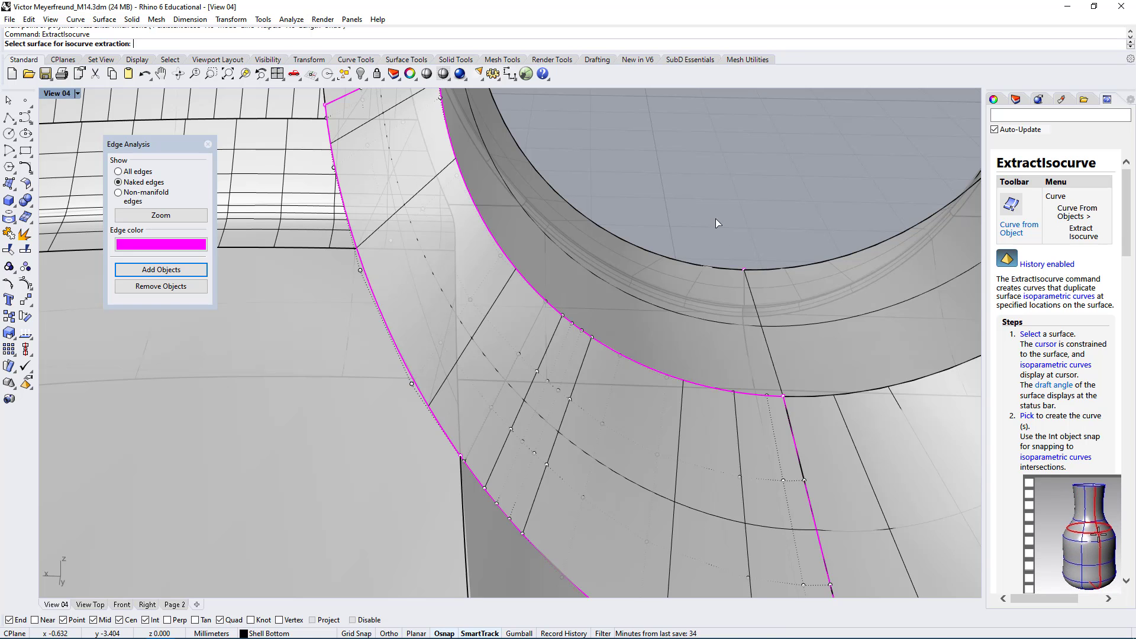
{"action": "right_click_drag", "start_coordinate": [670, 229], "coordinate": [699, 410]}
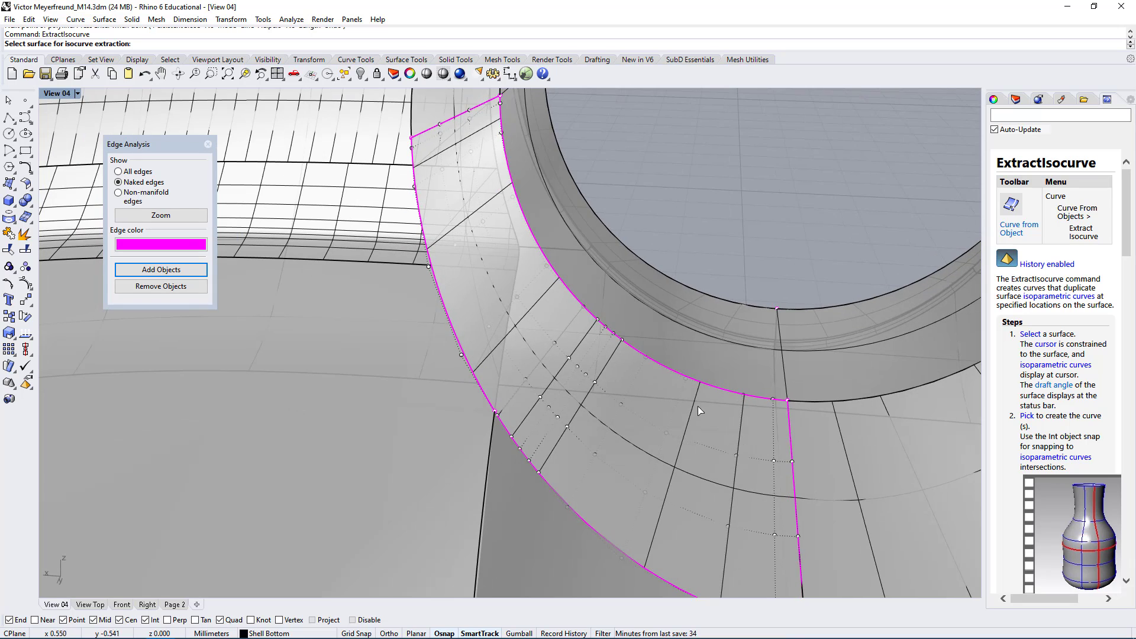
{"action": "left_click", "coordinate": [693, 401]}
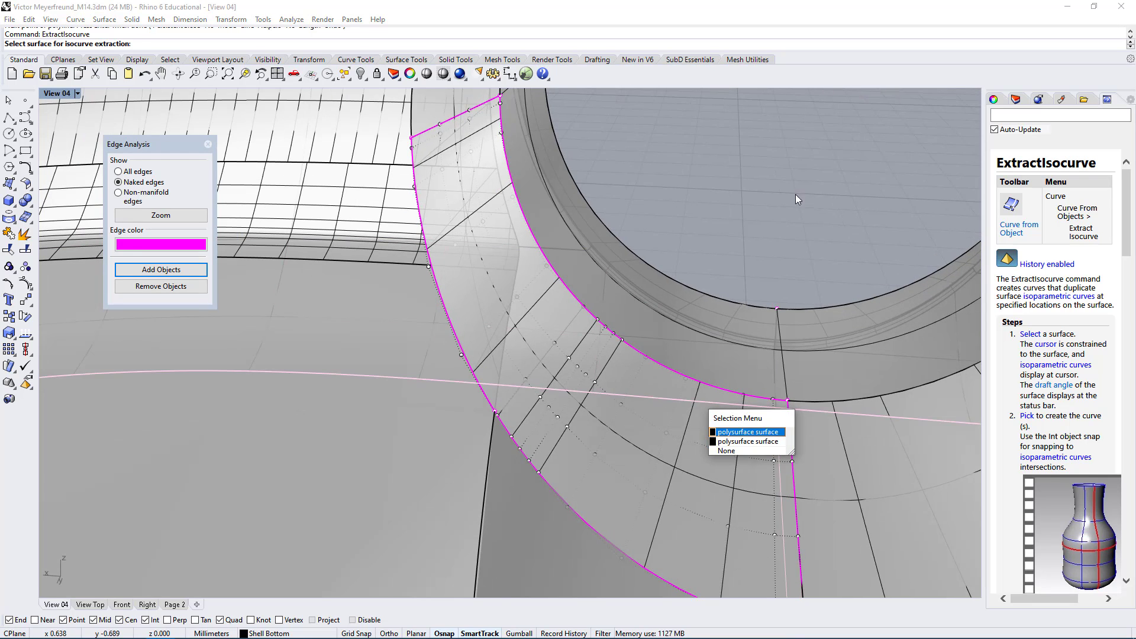
{"action": "key", "text": "Escape"}
{"action": "left_click", "coordinate": [795, 472]}
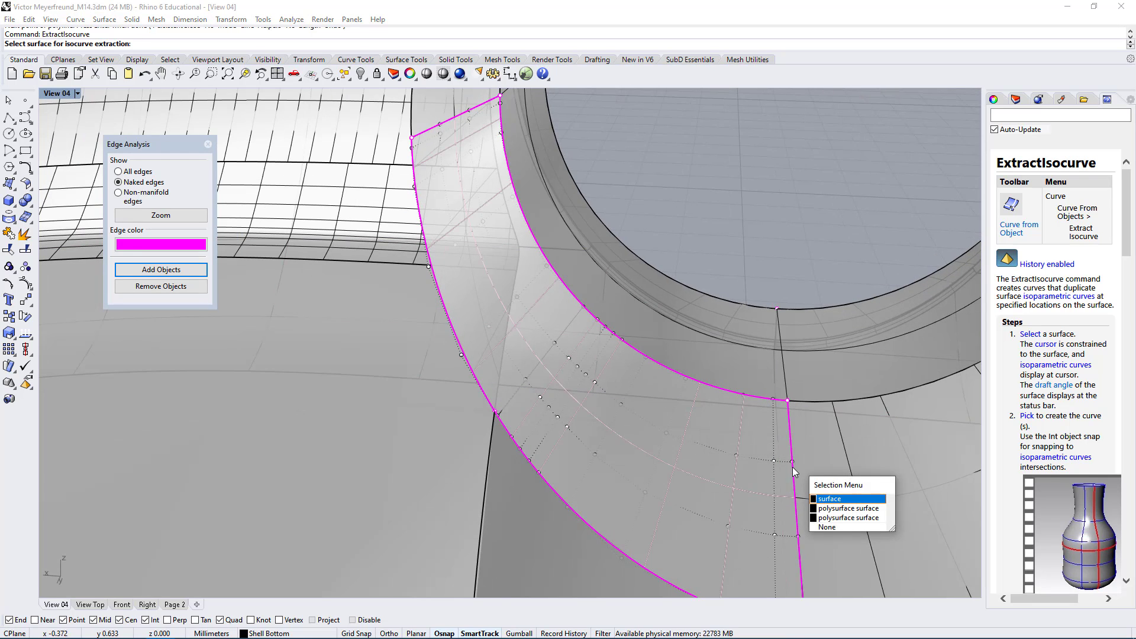
{"action": "left_click", "coordinate": [835, 500]}
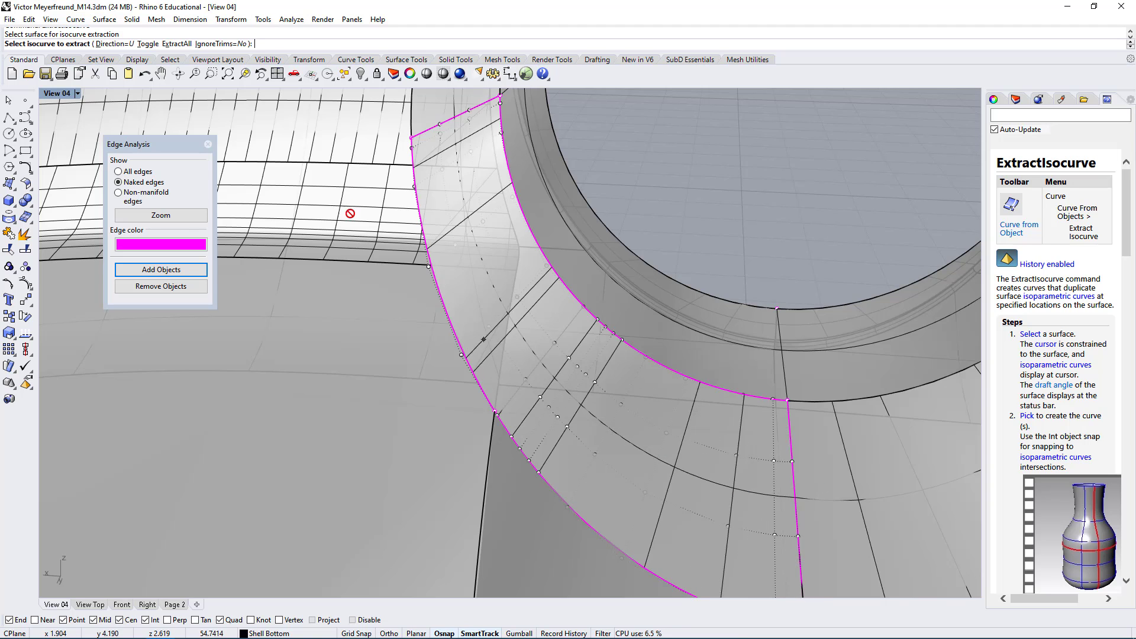
- Try the V direction for the isocurve extraction and return to the U direction
{"action": "scroll", "coordinate": [349, 213], "scroll_direction": "up", "scroll_amount": 2}
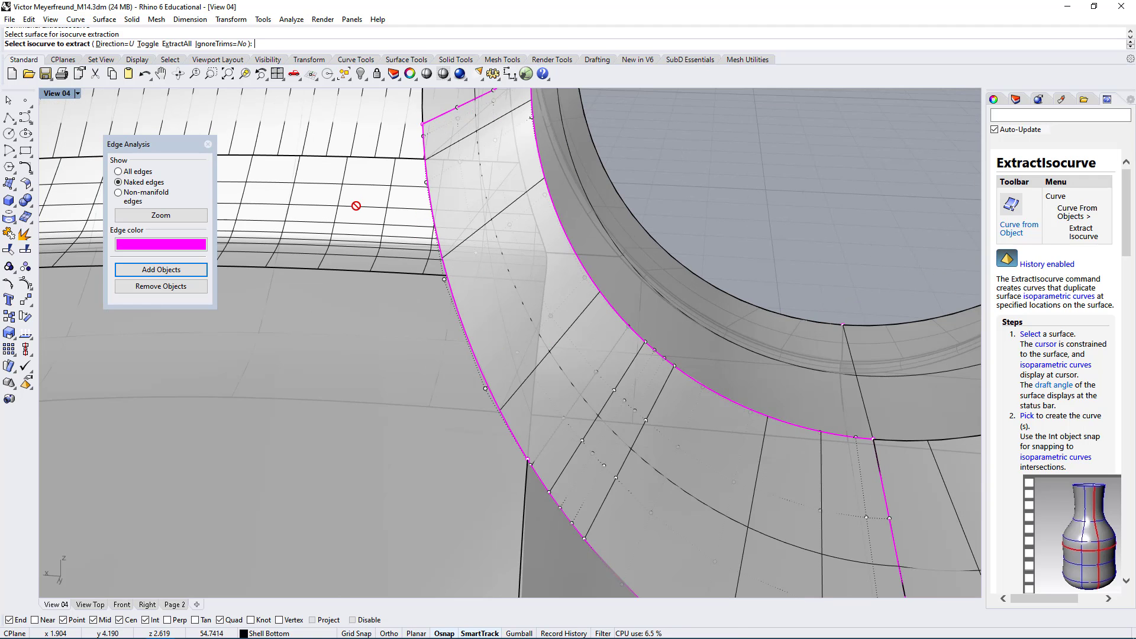
{"action": "left_click", "coordinate": [116, 44]}
{"action": "scroll", "coordinate": [628, 397], "scroll_direction": "down", "scroll_amount": 3}
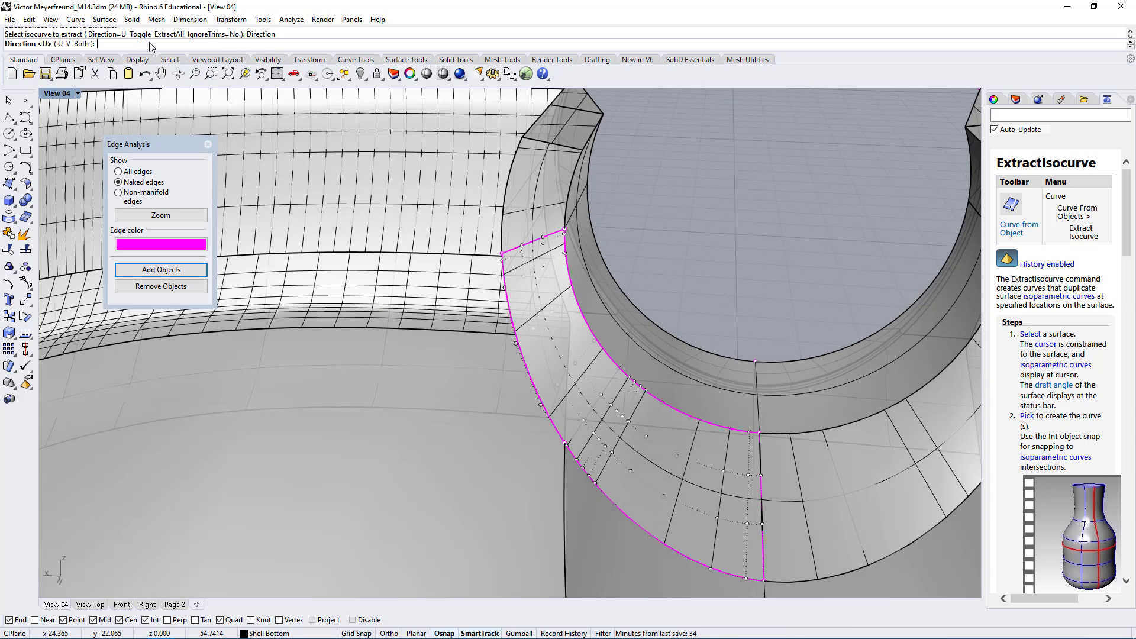
{"action": "left_click", "coordinate": [68, 44]}
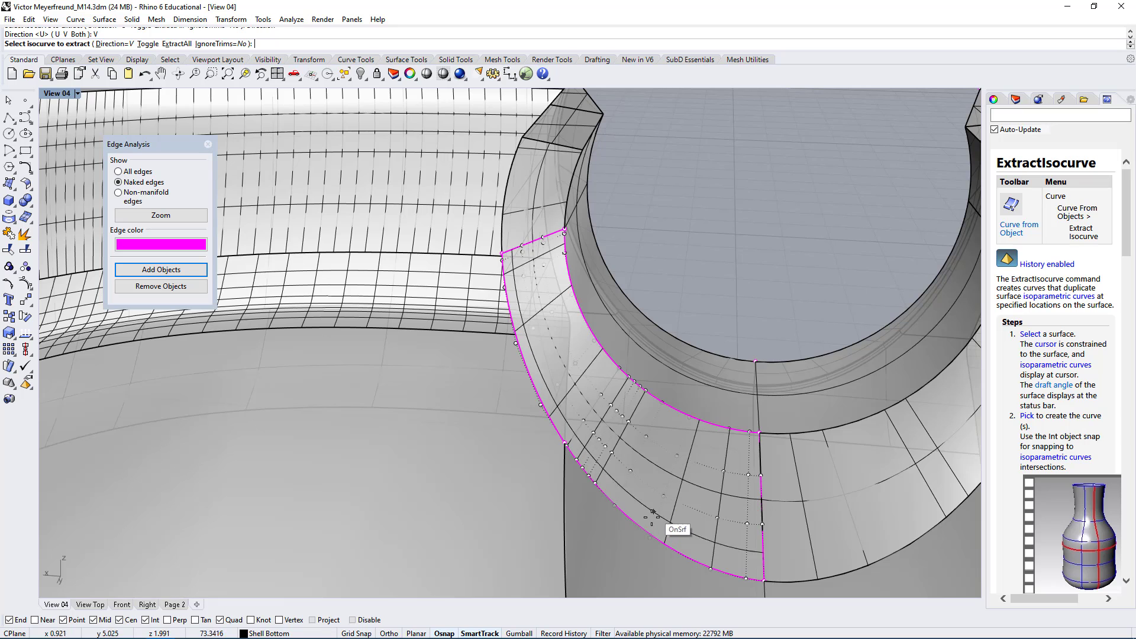
{"action": "left_click", "coordinate": [113, 44]}
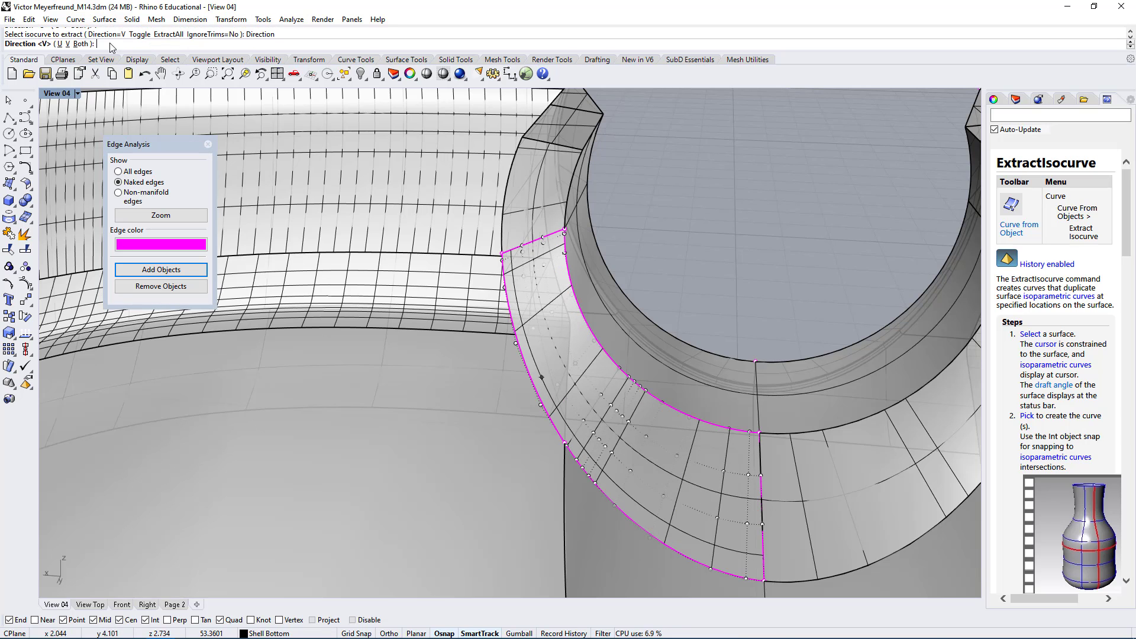
{"action": "left_click", "coordinate": [59, 44]}
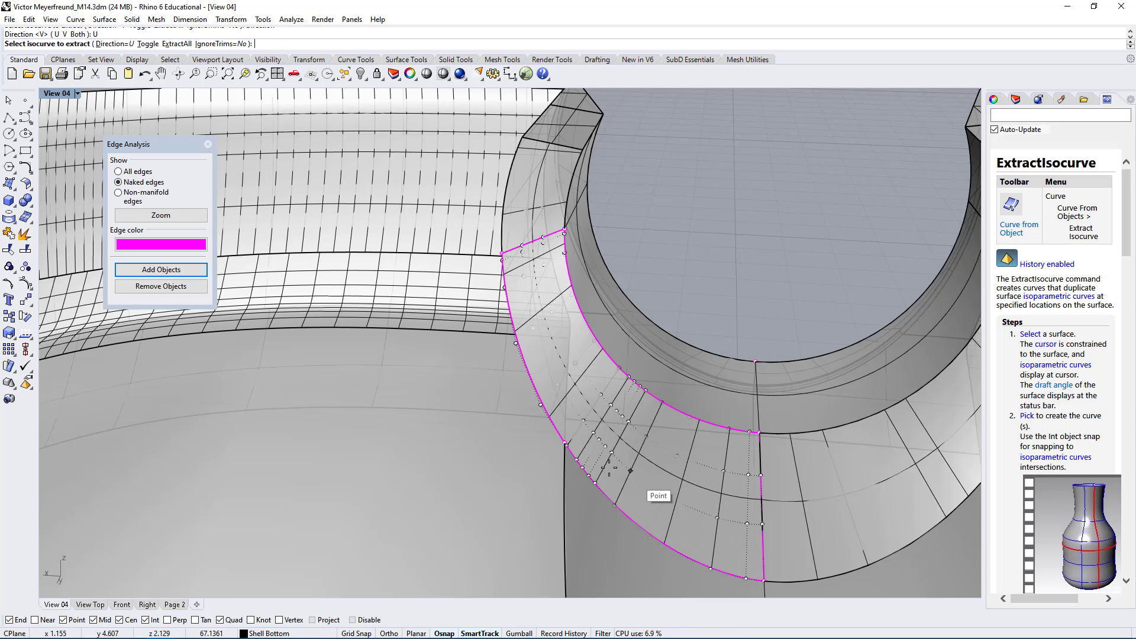
- Extract a U isocurve across the chamfer face at the corner where the wall edge meets its outer edge
{"action": "scroll", "coordinate": [600, 450], "scroll_direction": "up", "scroll_amount": 3}
{"action": "scroll", "coordinate": [536, 438], "scroll_direction": "up", "scroll_amount": 5}
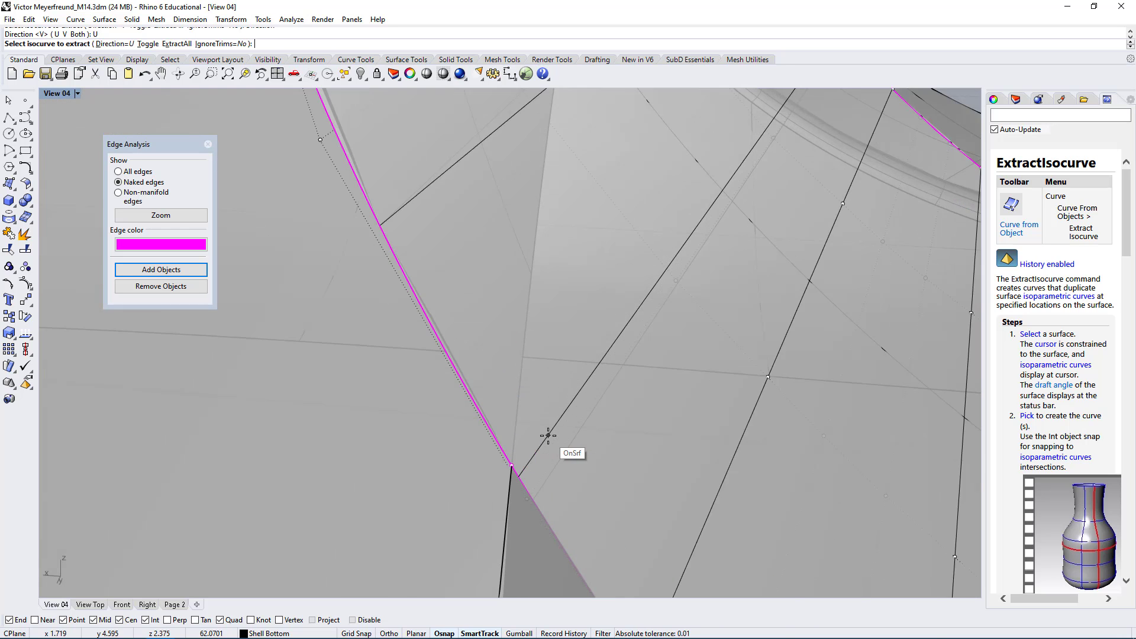
{"action": "left_click", "coordinate": [505, 468]}
{"action": "scroll", "coordinate": [525, 465], "scroll_direction": "down", "scroll_amount": 4}
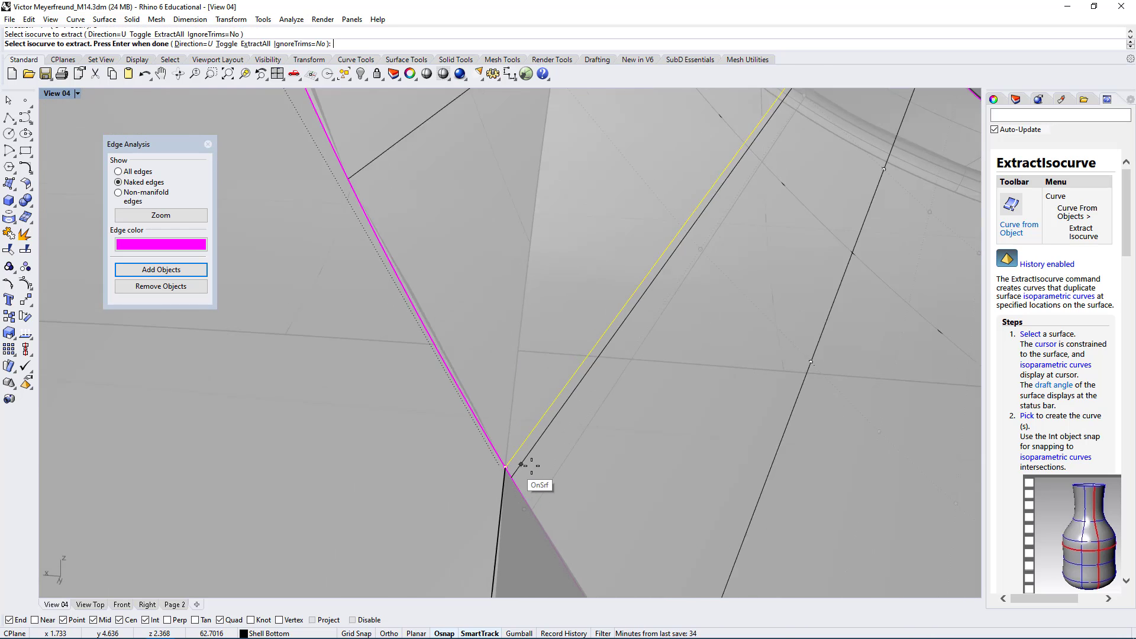
{"action": "right_click", "coordinate": [606, 507]}
- Trim away the lower part of the chamfer face using the extracted isocurve as the cutting object
{"action": "scroll", "coordinate": [712, 379], "scroll_direction": "down", "scroll_amount": 5}
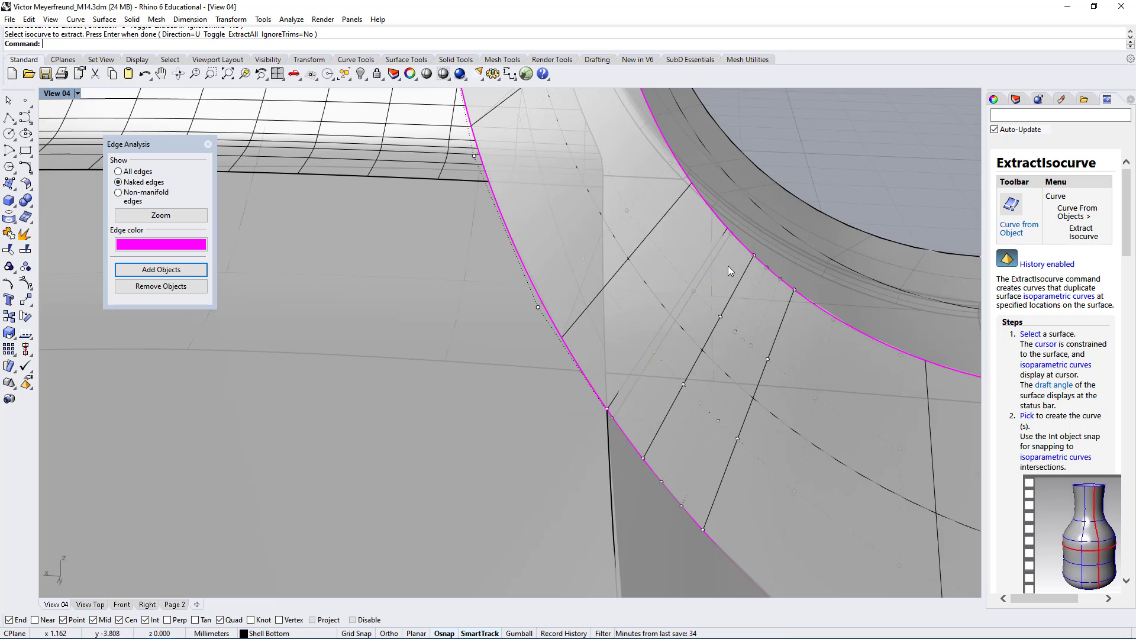
{"action": "left_click", "coordinate": [720, 237]}
{"action": "scroll", "coordinate": [698, 248], "scroll_direction": "down", "scroll_amount": 3}
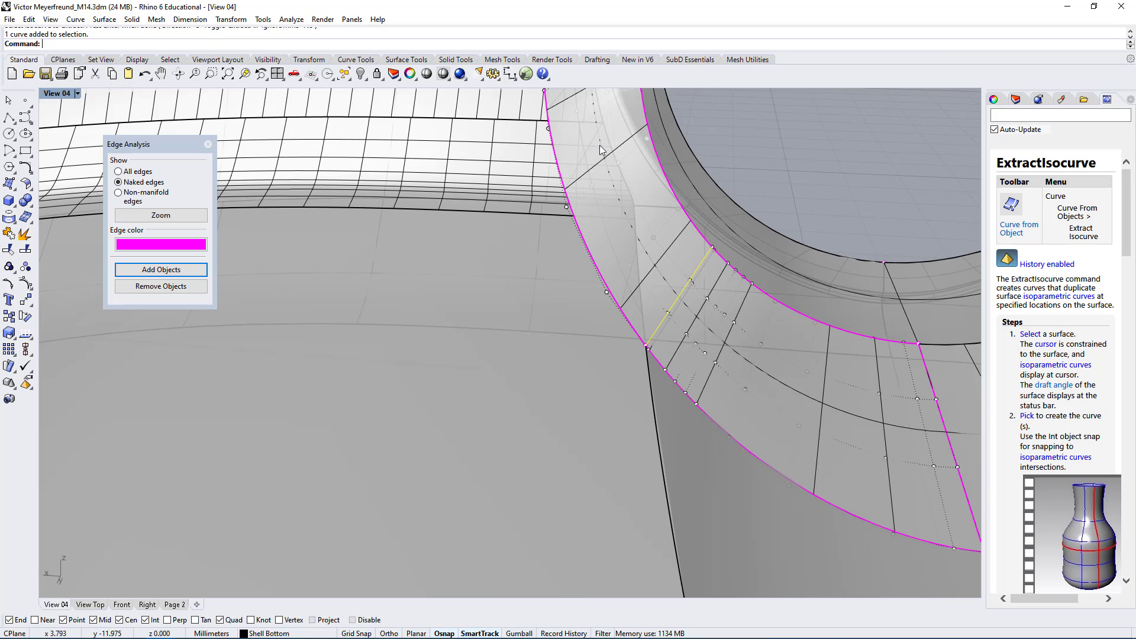
{"action": "right_click_drag", "start_coordinate": [612, 225], "coordinate": [782, 320]}
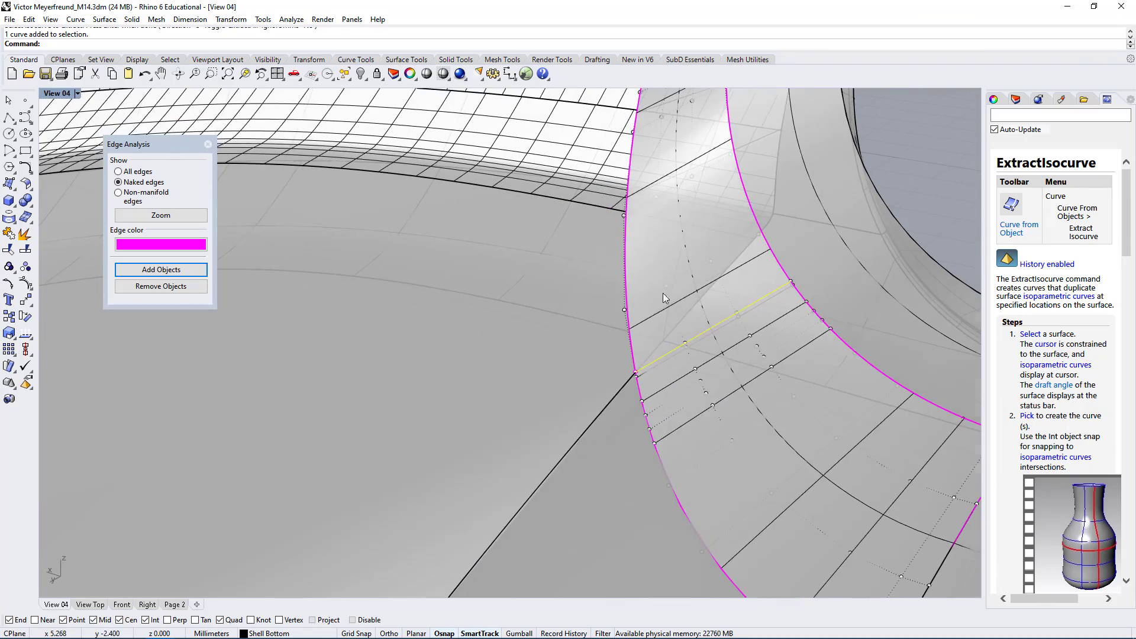
{"action": "right_click_drag", "start_coordinate": [663, 293], "coordinate": [570, 502]}
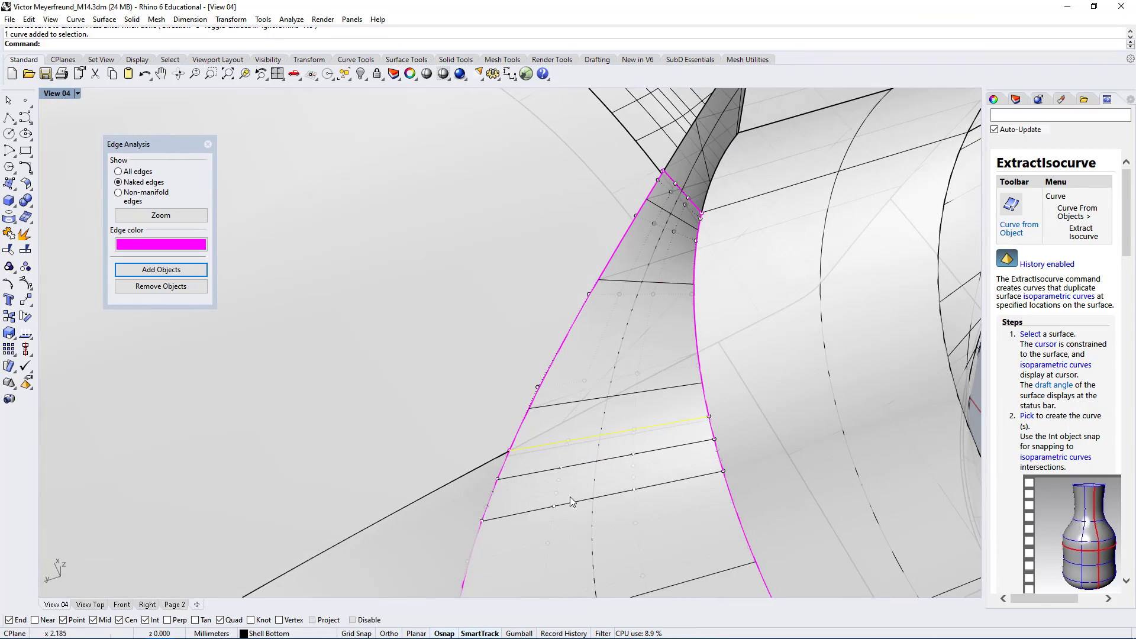
{"action": "left_click", "coordinate": [9, 249]}
{"action": "scroll", "coordinate": [732, 390], "scroll_direction": "down", "scroll_amount": 2}
{"action": "left_click", "coordinate": [631, 510]}
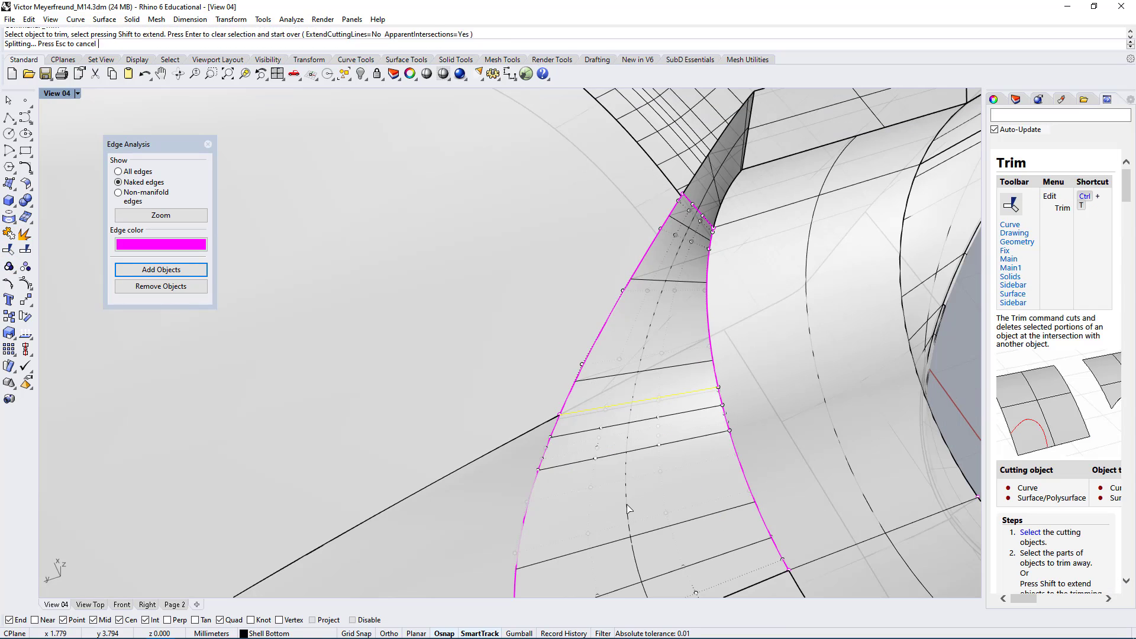
{"action": "right_click_drag", "start_coordinate": [610, 509], "coordinate": [716, 289]}
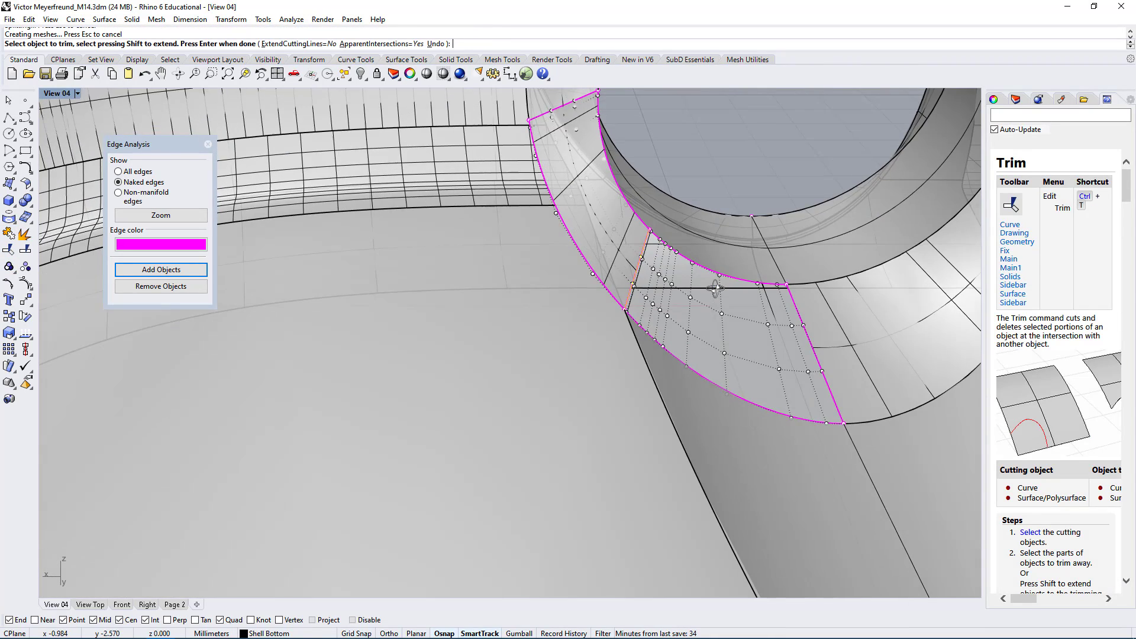
{"action": "key", "text": "Return"}
{"action": "key", "text": "Escape"}
{"action": "key", "text": "Escape"}
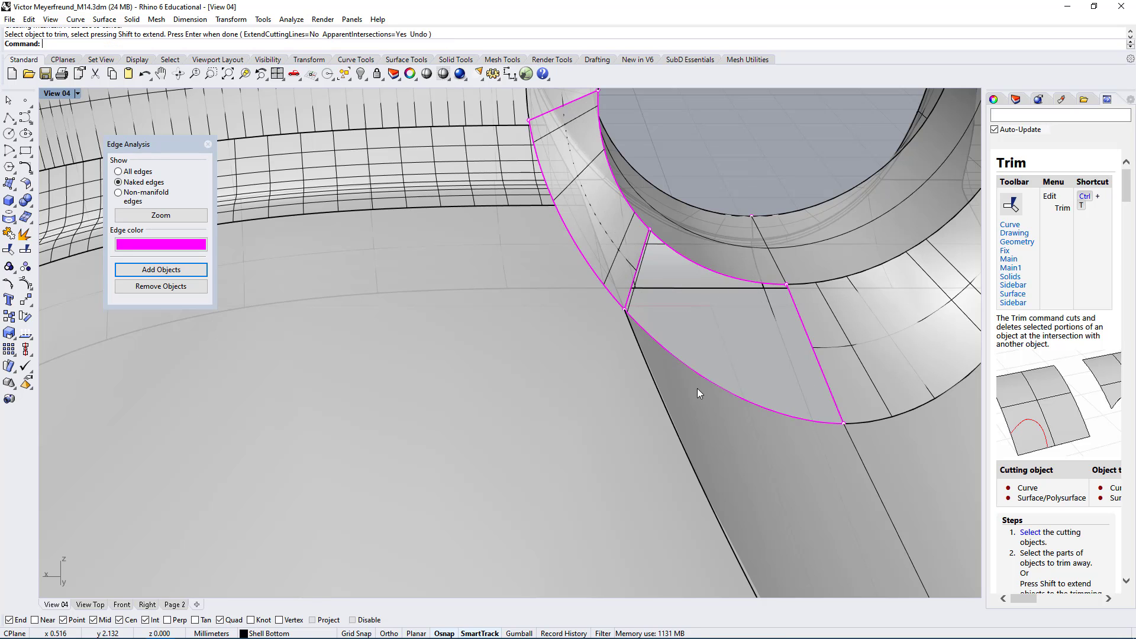
- Switch the viewport to an opaque shaded display mode and clear the polysurface selection
{"action": "right_click_drag", "start_coordinate": [697, 388], "coordinate": [732, 344]}
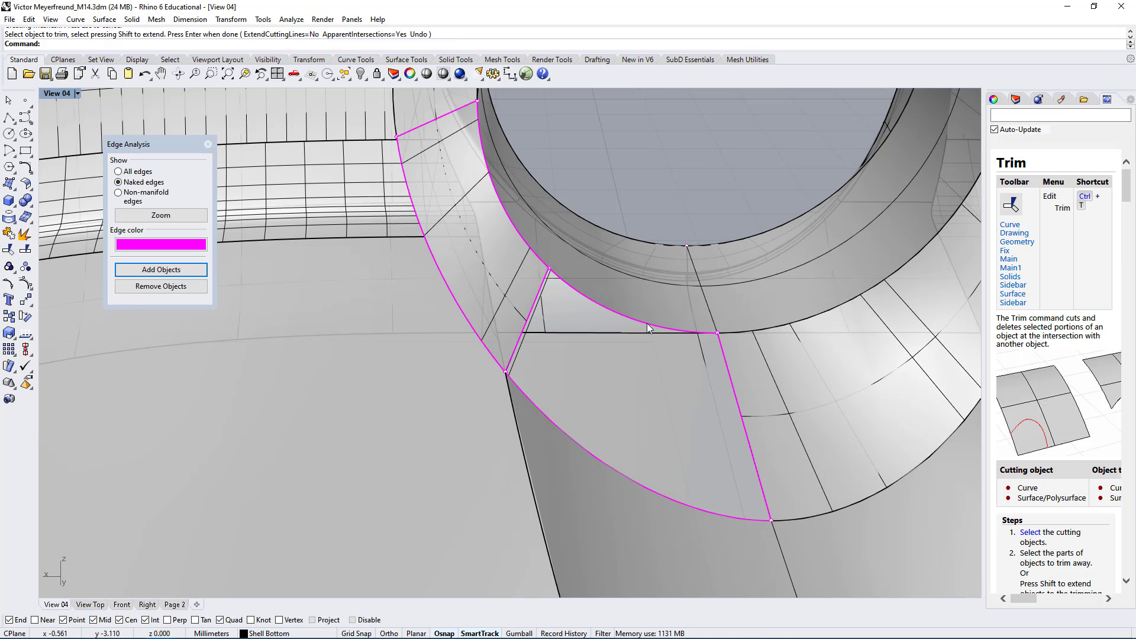
{"action": "left_click", "coordinate": [531, 279]}
{"action": "middle_click", "coordinate": [641, 202]}
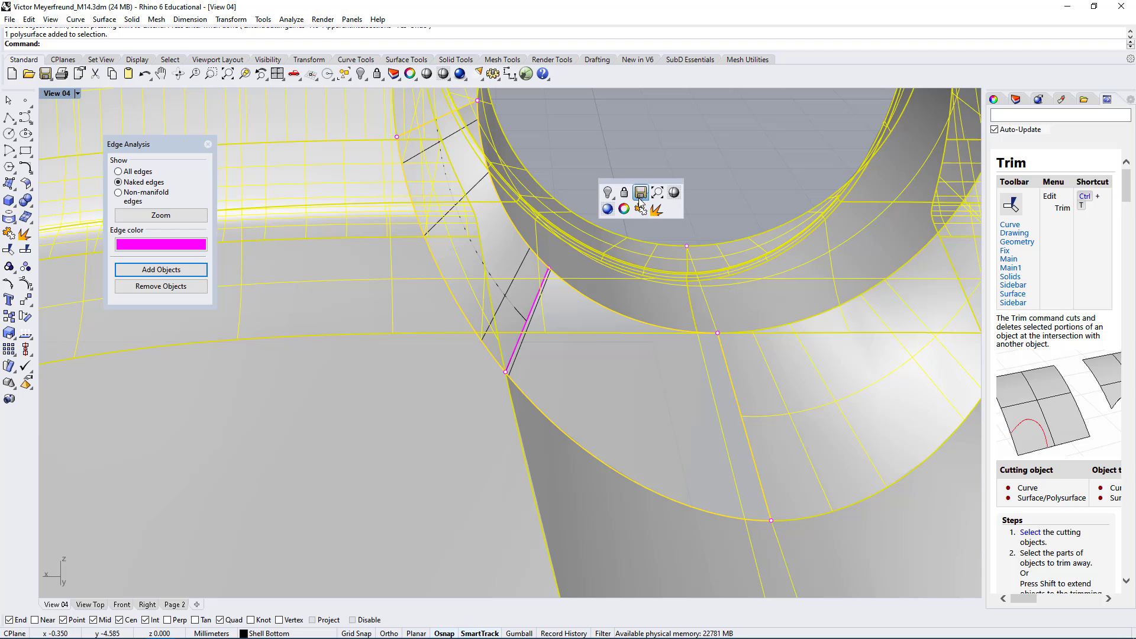
{"action": "left_click", "coordinate": [677, 191]}
{"action": "left_click", "coordinate": [753, 154]}
- Examine the remaining chamfer surface and the adjoining polysurface around the trimmed gap
{"action": "right_click_drag", "start_coordinate": [477, 350], "coordinate": [517, 301]}
{"action": "left_click", "coordinate": [452, 264]}
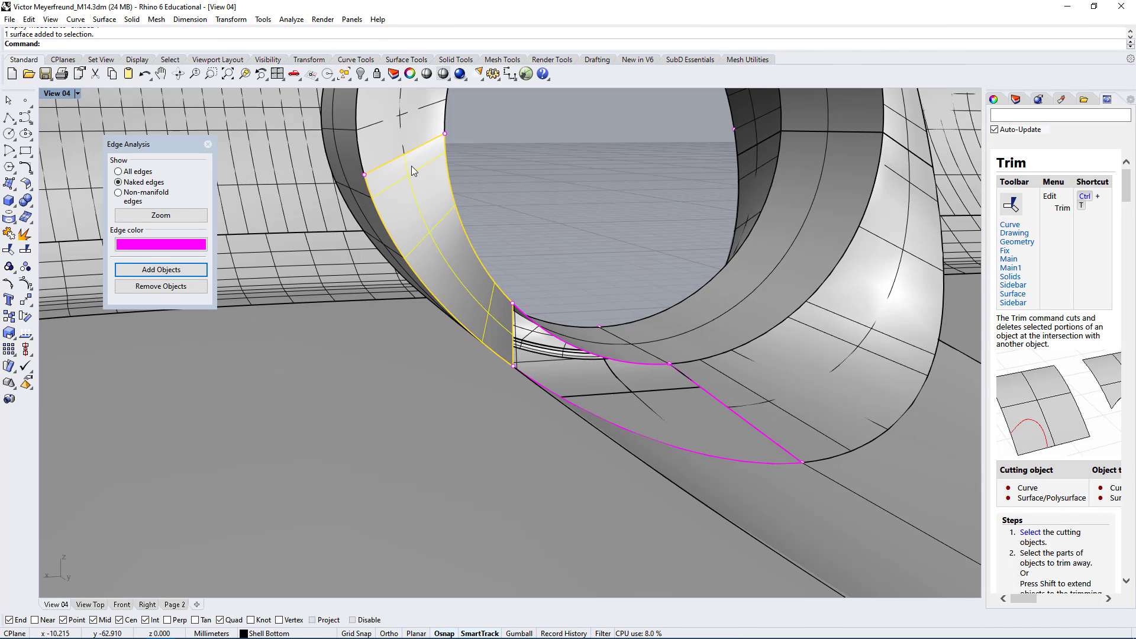
{"action": "right_click_drag", "start_coordinate": [413, 171], "coordinate": [724, 335]}
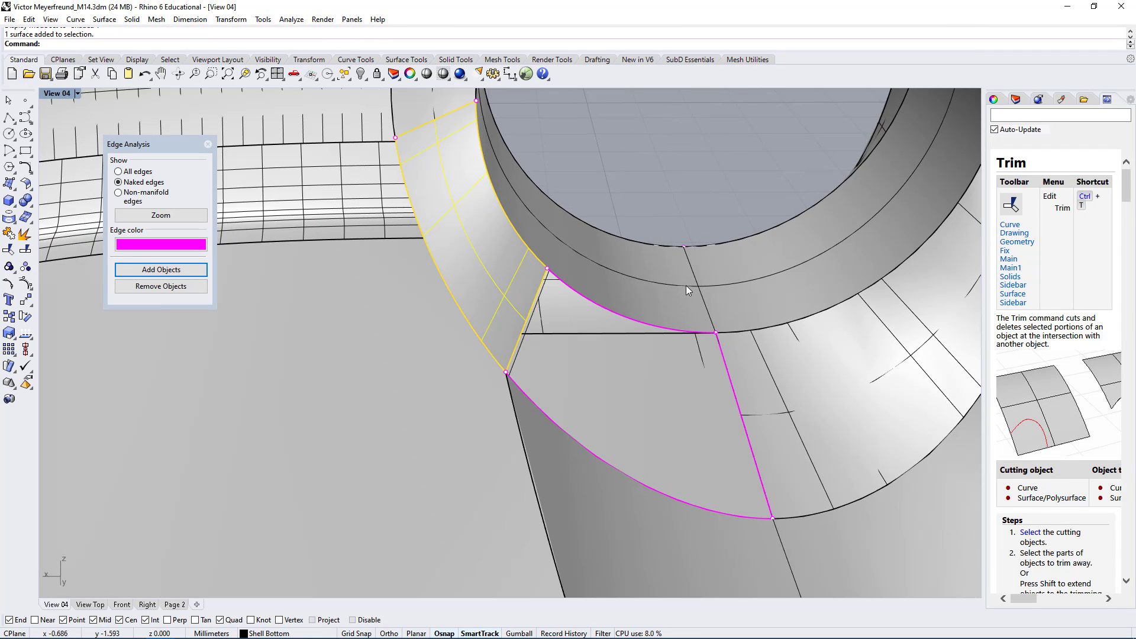
{"action": "right_click_drag", "start_coordinate": [687, 286], "coordinate": [774, 406]}
{"action": "left_click", "coordinate": [734, 372]}
{"action": "key", "text": "Delete"}
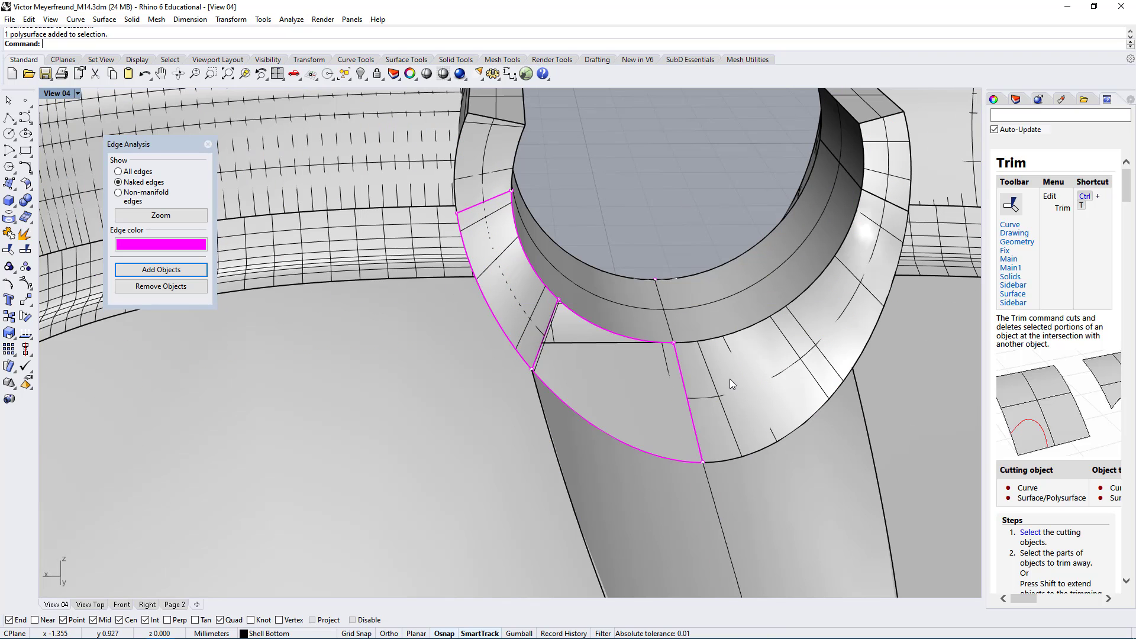
- Delete the remaining half of the chamfer face opposite the trimmed chamfer piece
{"action": "left_click", "coordinate": [729, 379]}
{"action": "key", "text": "Delete"}
{"action": "scroll", "coordinate": [680, 343], "scroll_direction": "up", "scroll_amount": 8}
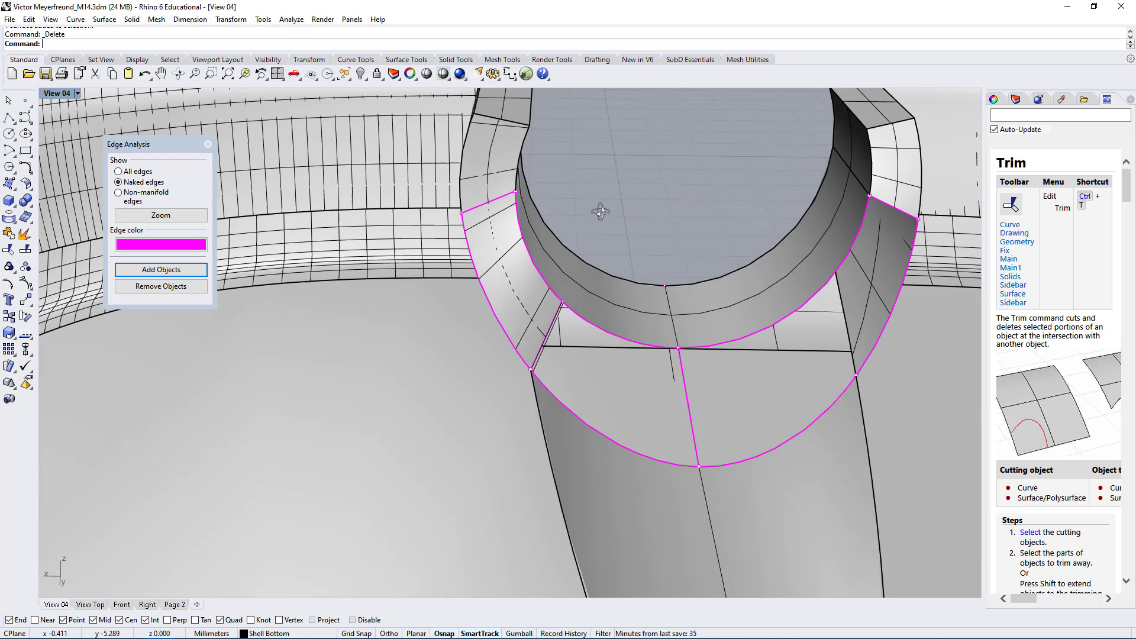
- Inspect the overlapping naked edges on the centre seam below the inner wall by selecting them individually
{"action": "scroll", "coordinate": [702, 377], "scroll_direction": "up", "scroll_amount": 2}
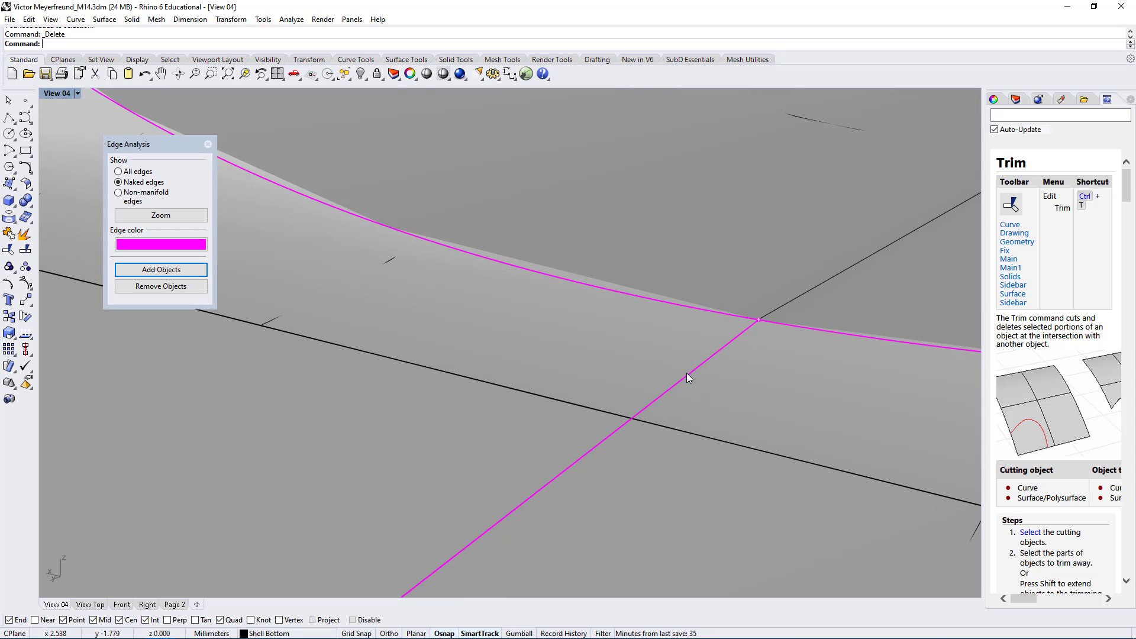
{"action": "left_click", "coordinate": [684, 378], "text": "ctrl+shift"}
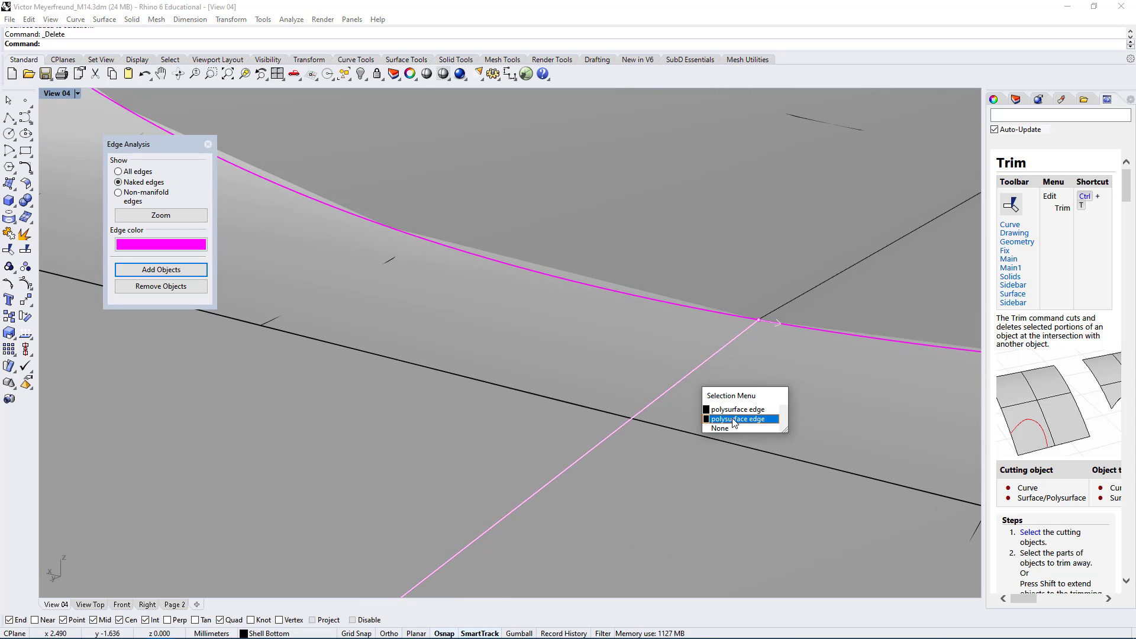
{"action": "left_click", "coordinate": [734, 419]}
{"action": "key", "text": "Escape"}
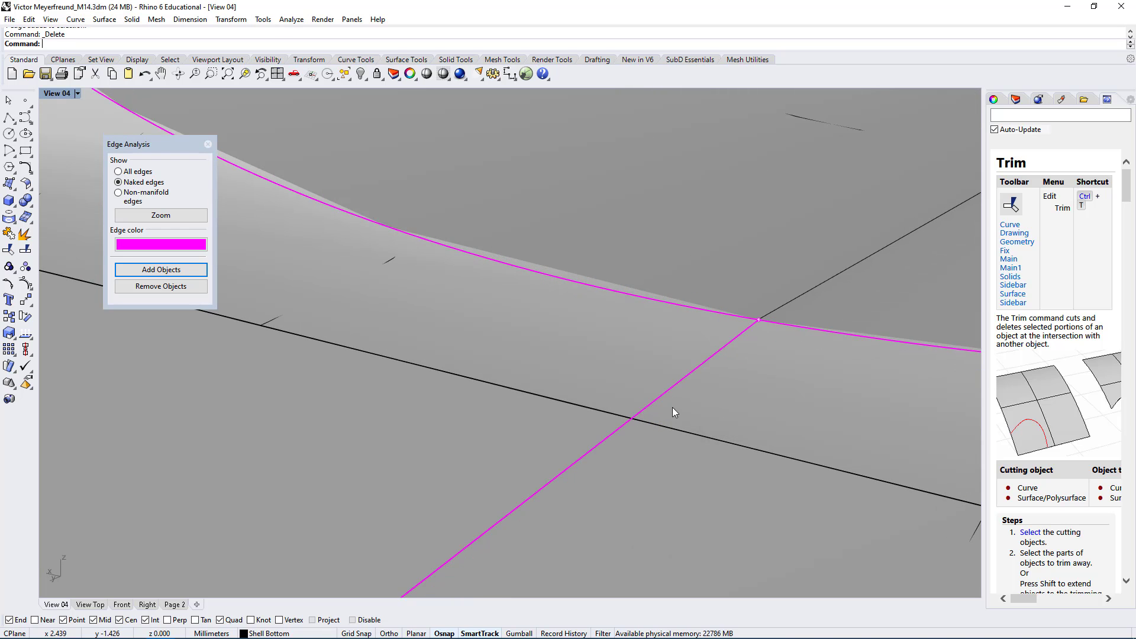
{"action": "right_click_drag", "start_coordinate": [672, 408], "coordinate": [778, 347]}
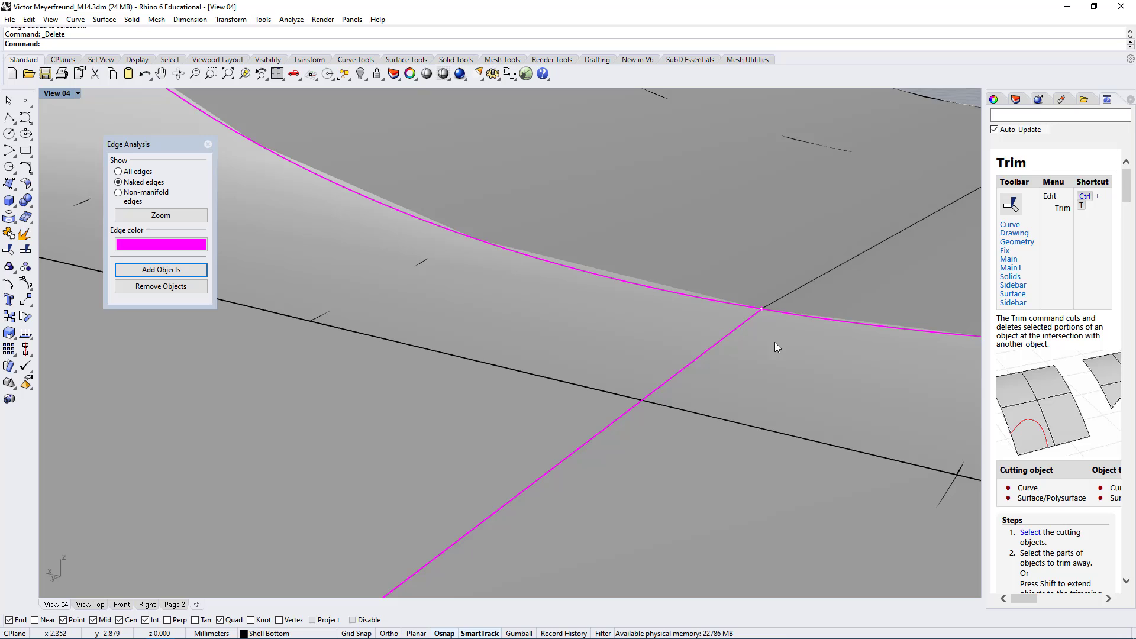
{"action": "left_click", "coordinate": [561, 465], "text": "ctrl+shift"}
{"action": "left_click", "coordinate": [611, 502]}
{"action": "right_click_drag", "start_coordinate": [610, 502], "coordinate": [480, 438]}
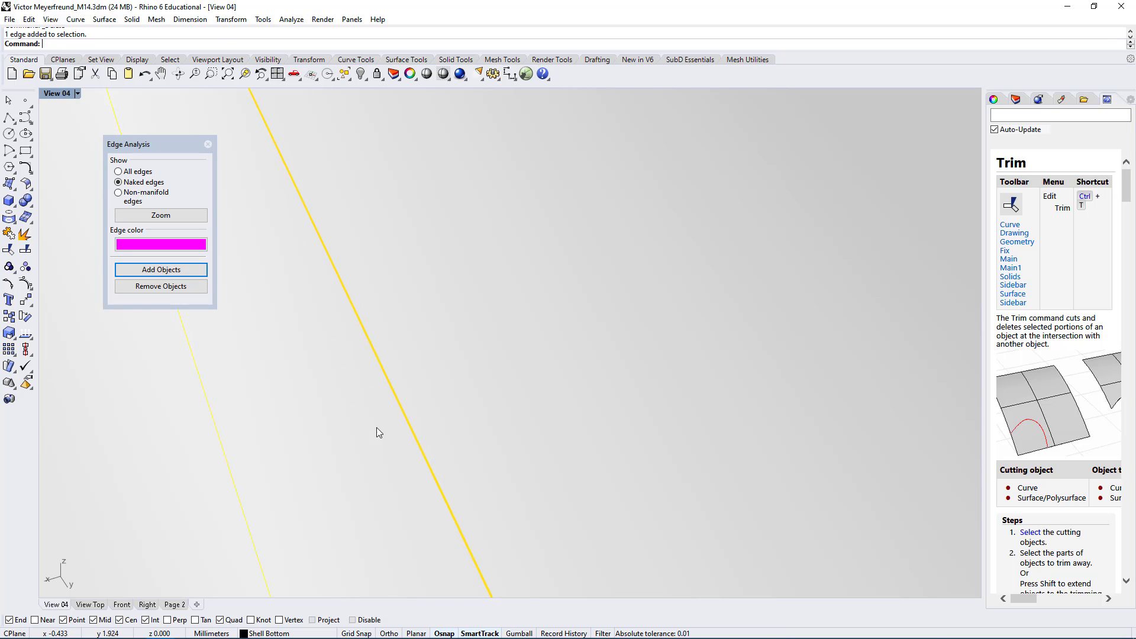
{"action": "scroll", "coordinate": [376, 428], "scroll_direction": "down", "scroll_amount": 8}
{"action": "right_click_drag", "start_coordinate": [378, 426], "coordinate": [401, 383]}
{"action": "left_click", "coordinate": [471, 196]}
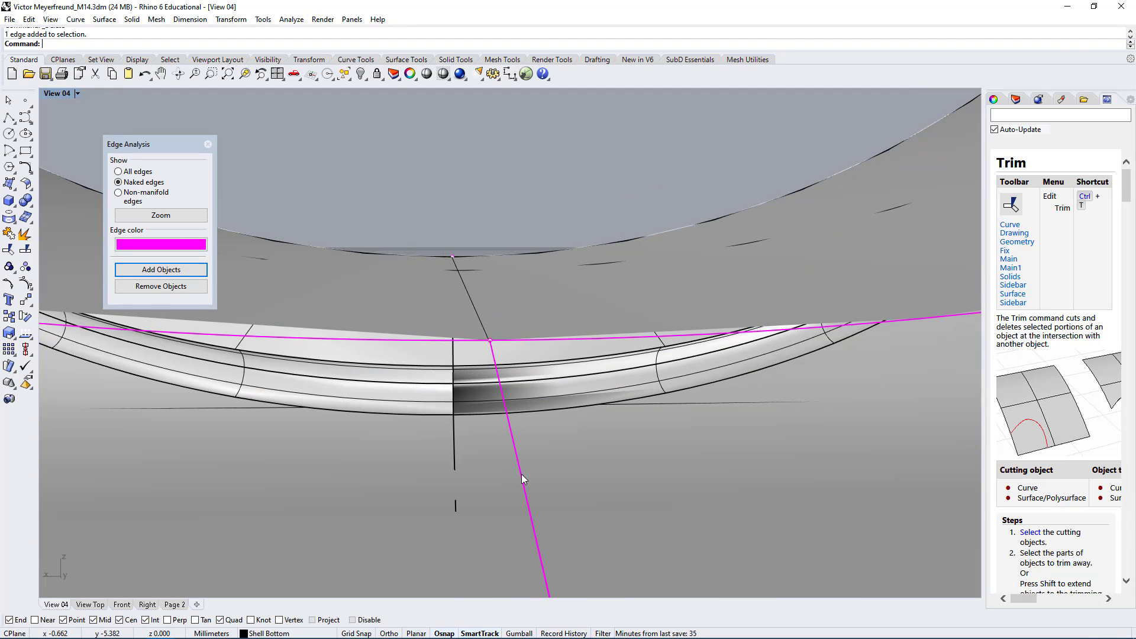
- Try to delete one of the overlapping polysurface edges on the centre seam below the inner wall
{"action": "right_click_drag", "start_coordinate": [521, 474], "coordinate": [460, 380]}
{"action": "left_click", "coordinate": [470, 392]}
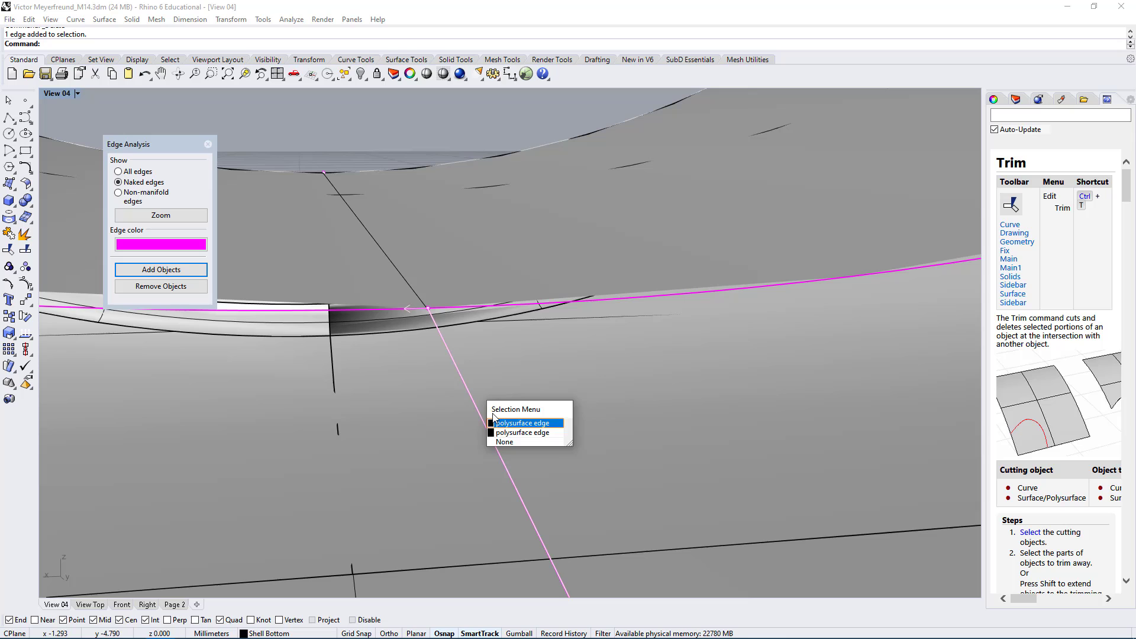
{"action": "left_click", "coordinate": [512, 436]}
{"action": "key", "text": "Delete"}
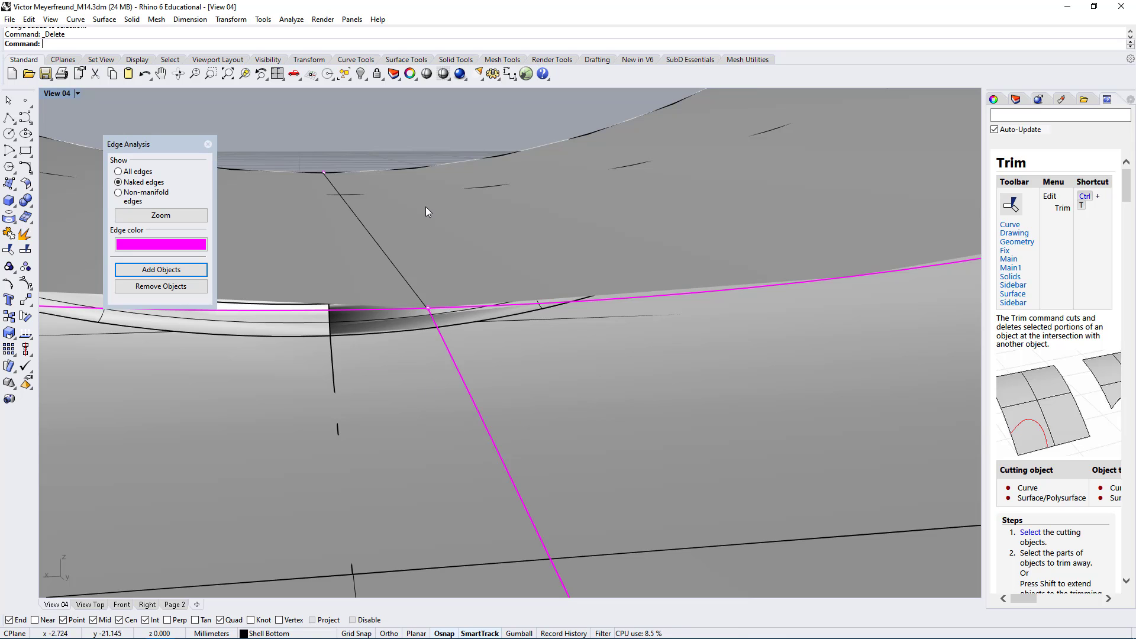
- Extract the inner wall face of the U-shaped opening and explode the polysurface into separate surfaces
{"action": "scroll", "coordinate": [428, 303], "scroll_direction": "down", "scroll_amount": 4}
{"action": "left_click", "coordinate": [423, 266], "text": "ctrl+shift"}
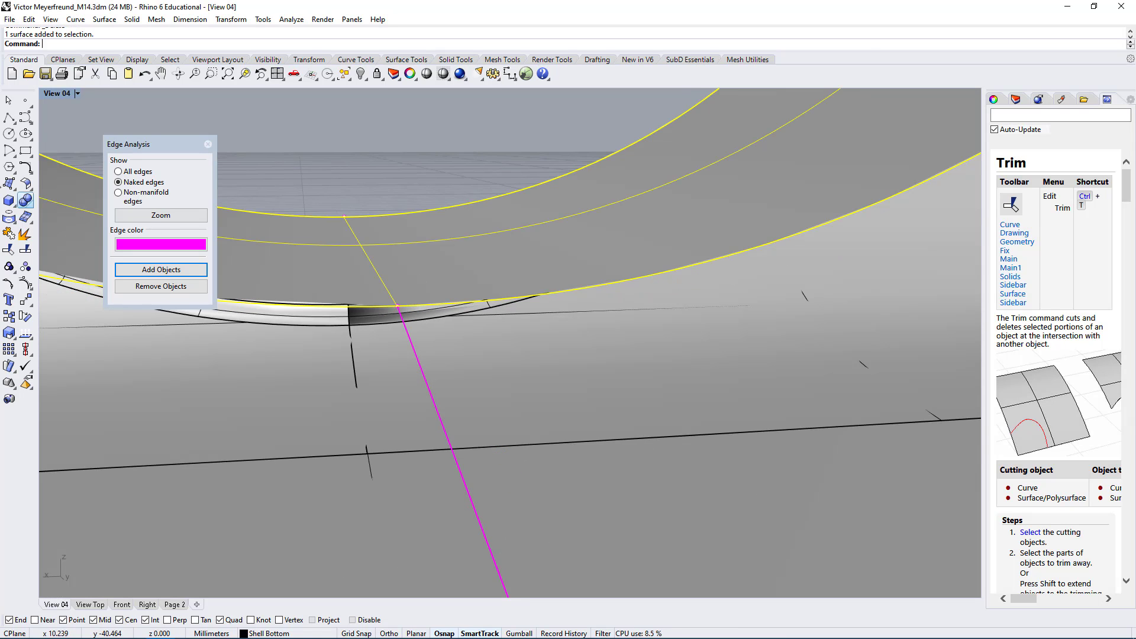
{"action": "right_click", "coordinate": [28, 238]}
{"action": "left_click", "coordinate": [456, 268]}
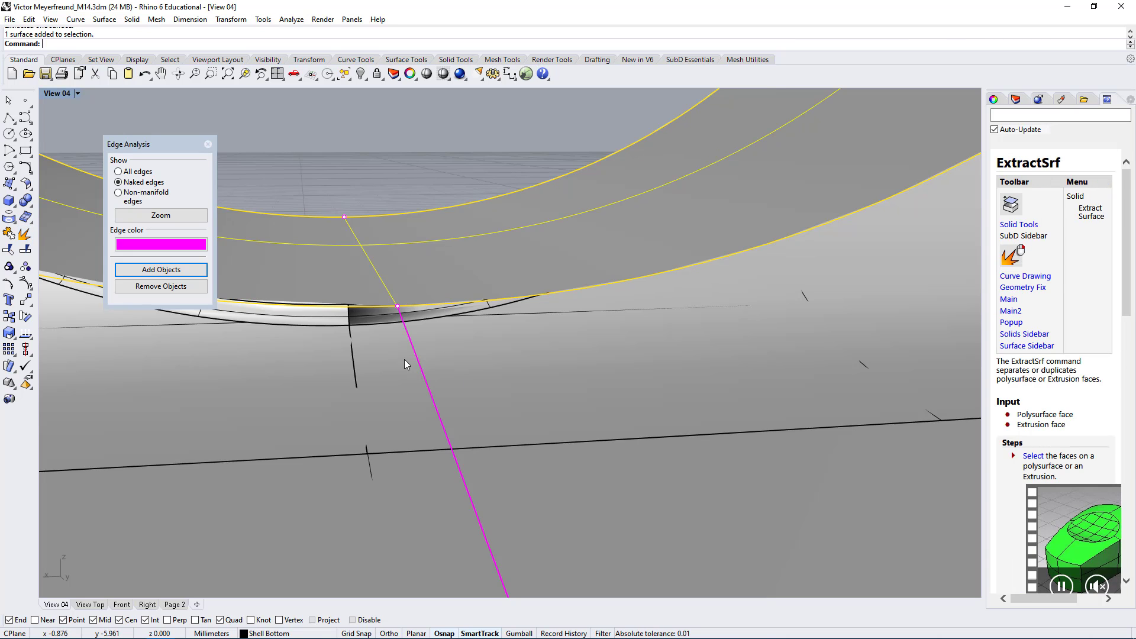
{"action": "left_click", "coordinate": [25, 234]}
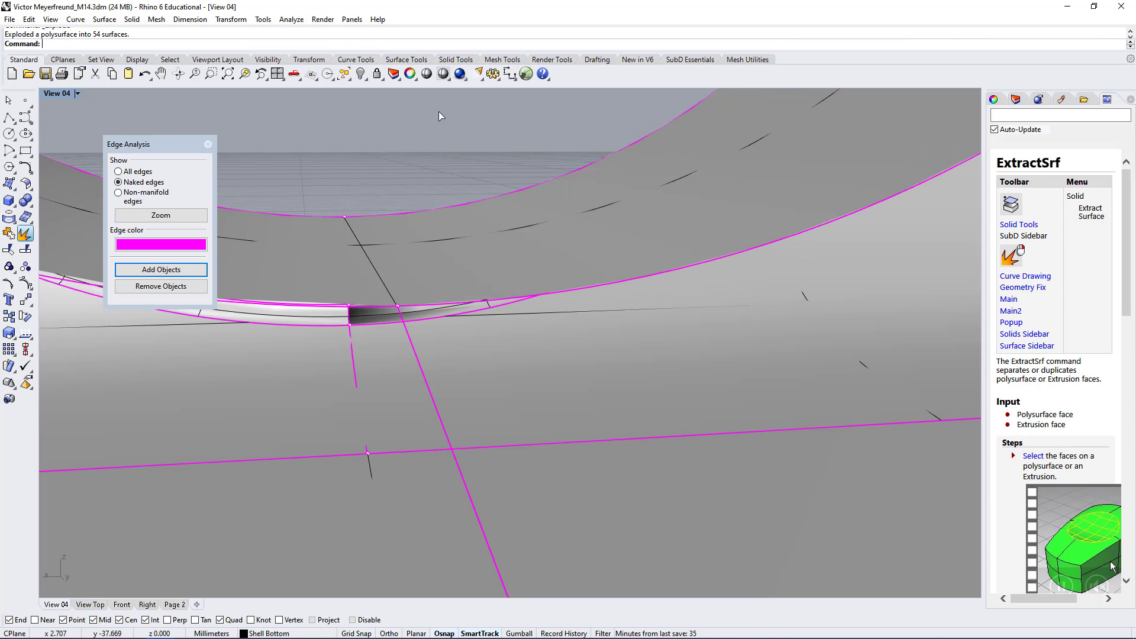
- Delete the stray piece along the naked centre seam below the inner wall
{"action": "left_click", "coordinate": [425, 380]}
{"action": "key", "text": "Delete"}
{"action": "right_click_drag", "start_coordinate": [416, 342], "coordinate": [465, 279]}
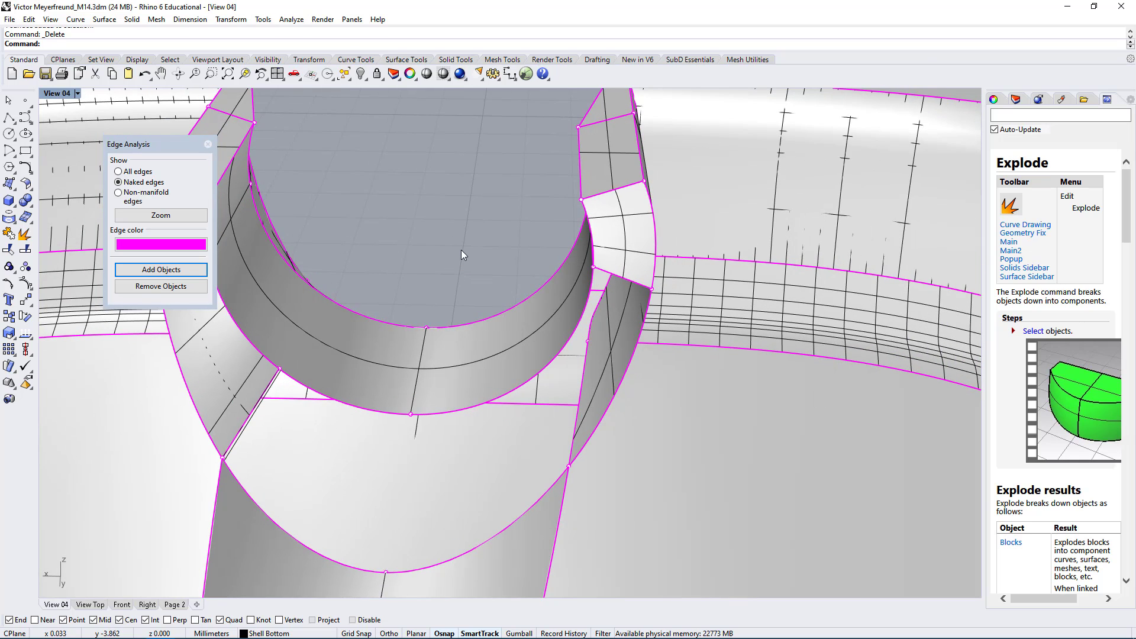
- Set the document's absolute tolerance to 0.001 units
{"action": "type", "text": "Units"}
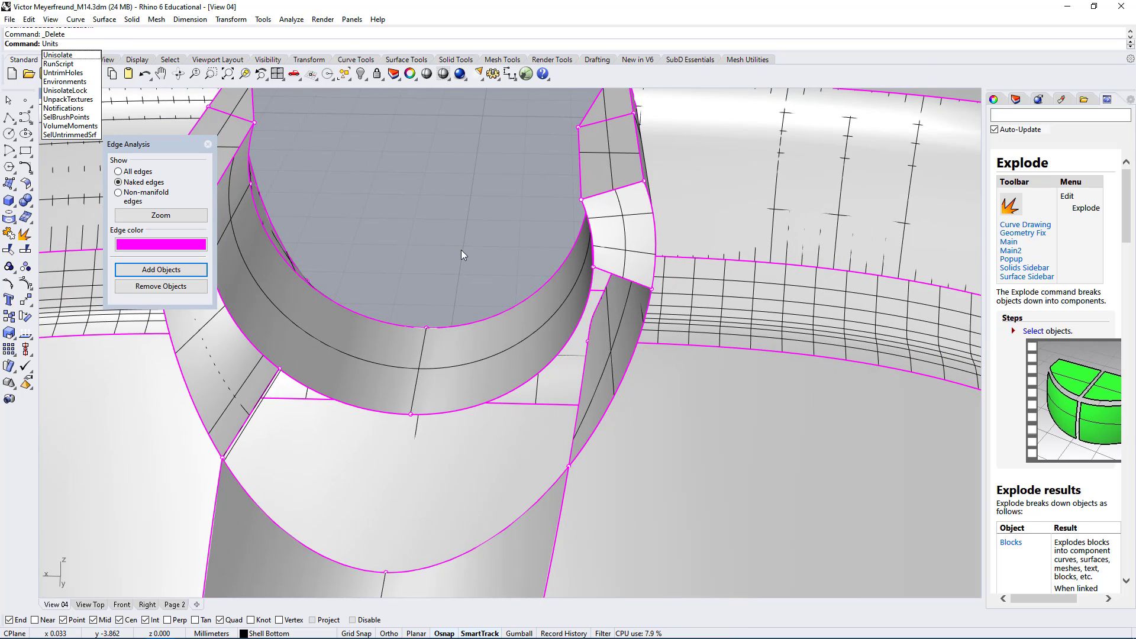
{"action": "key", "text": "Return"}
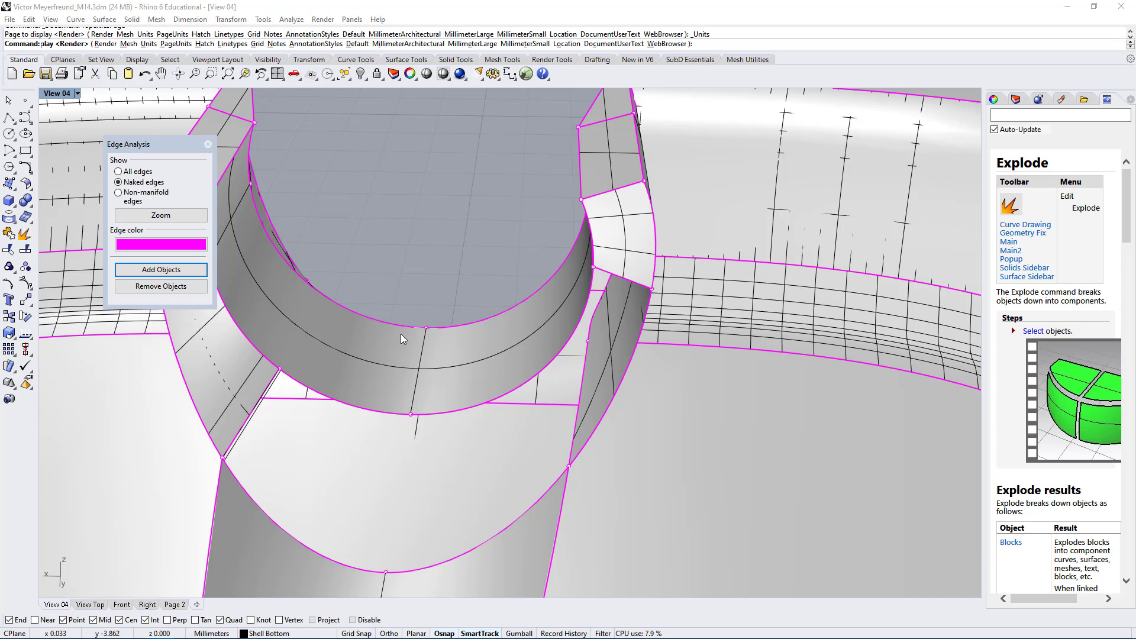
{"action": "left_click", "coordinate": [795, 168]}
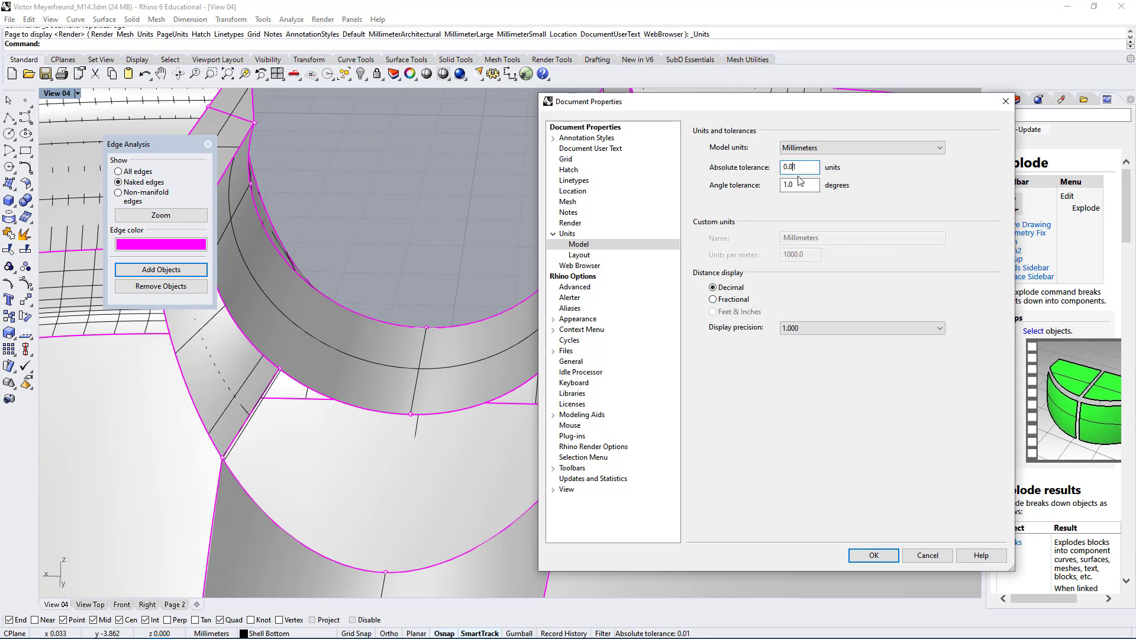
{"action": "type", "text": "01"}
{"action": "left_click", "coordinate": [887, 559]}
- Remove all trims from the inner wall surface of the U-shaped opening with UntrimAll
{"action": "right_click_drag", "start_coordinate": [570, 418], "coordinate": [605, 391]}
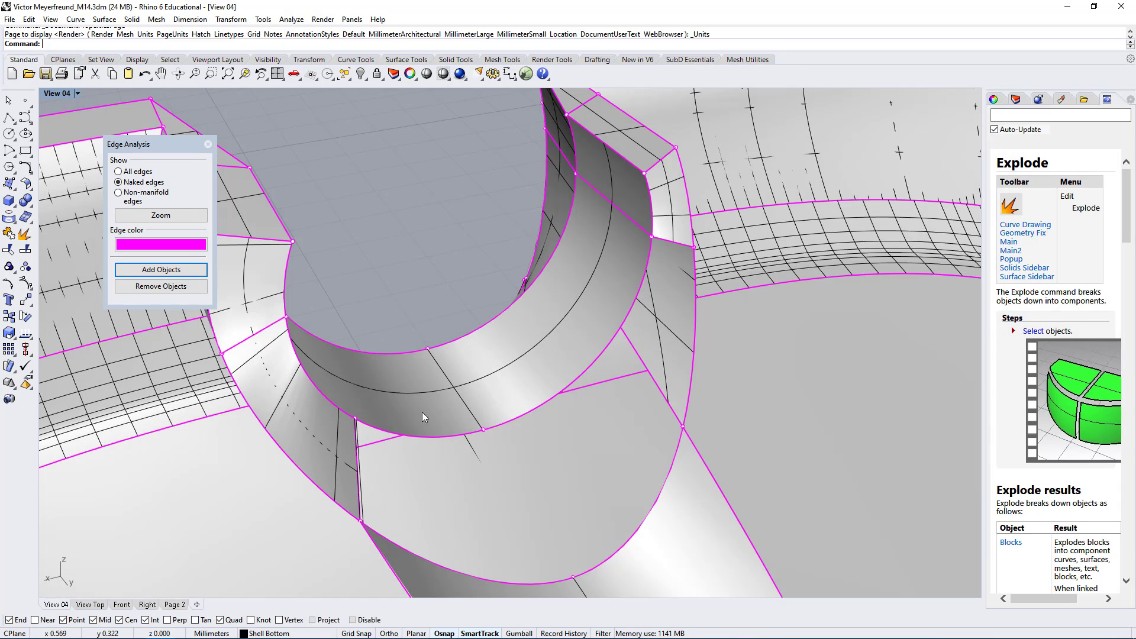
{"action": "right_click_drag", "start_coordinate": [422, 412], "coordinate": [384, 372]}
{"action": "scroll", "coordinate": [293, 430], "scroll_direction": "up", "scroll_amount": 2}
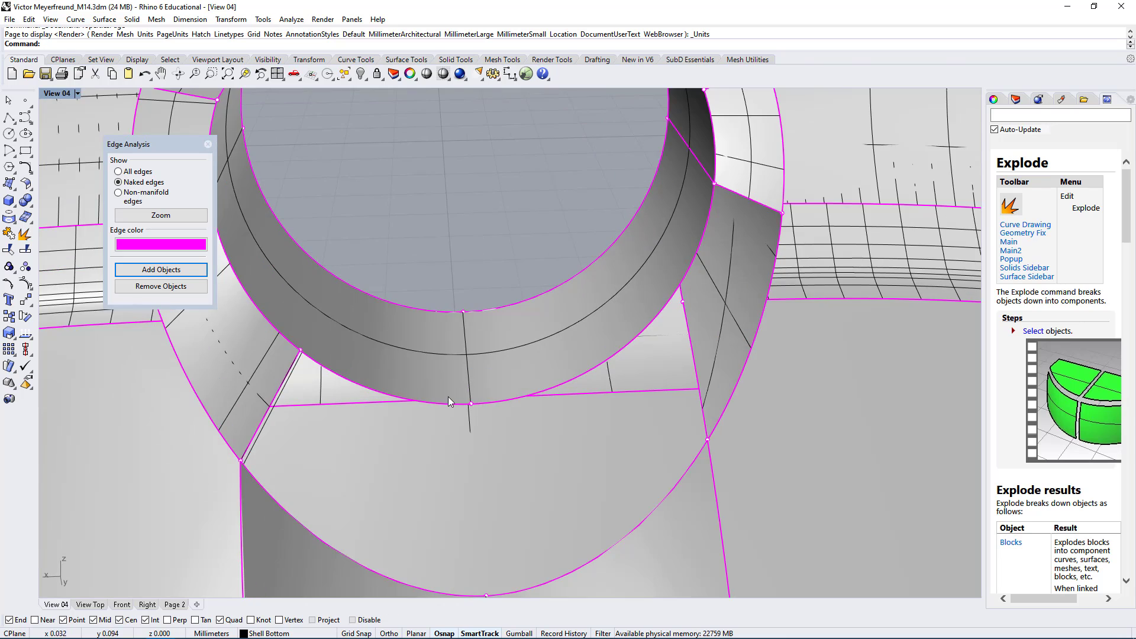
{"action": "scroll", "coordinate": [474, 400], "scroll_direction": "up", "scroll_amount": 5}
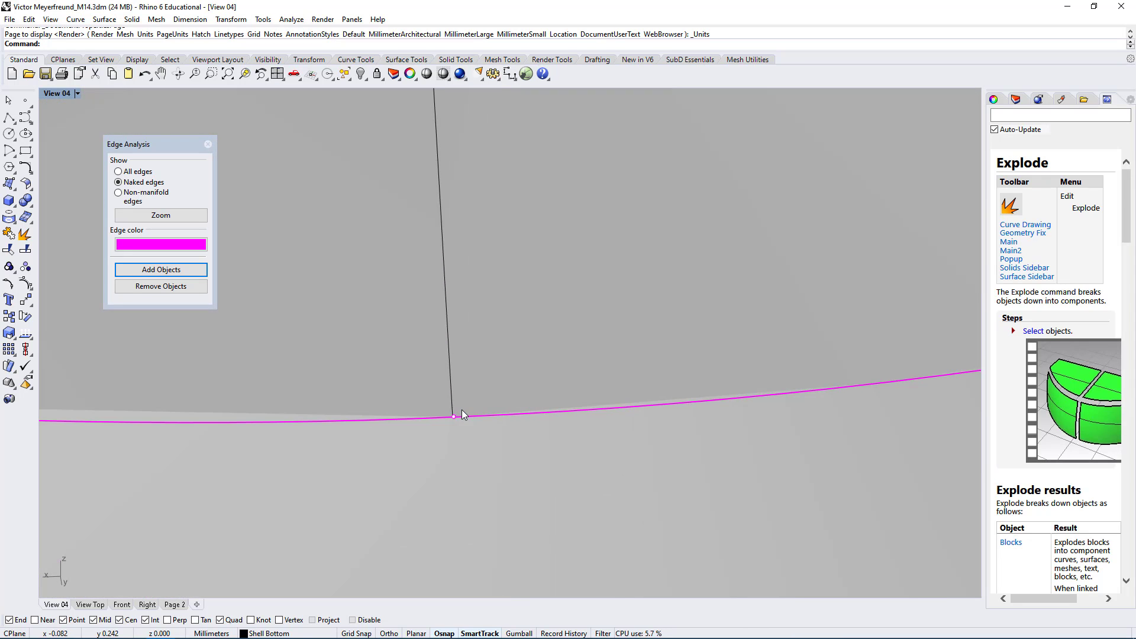
{"action": "scroll", "coordinate": [461, 415], "scroll_direction": "down", "scroll_amount": 2}
{"action": "left_click", "coordinate": [495, 336]}
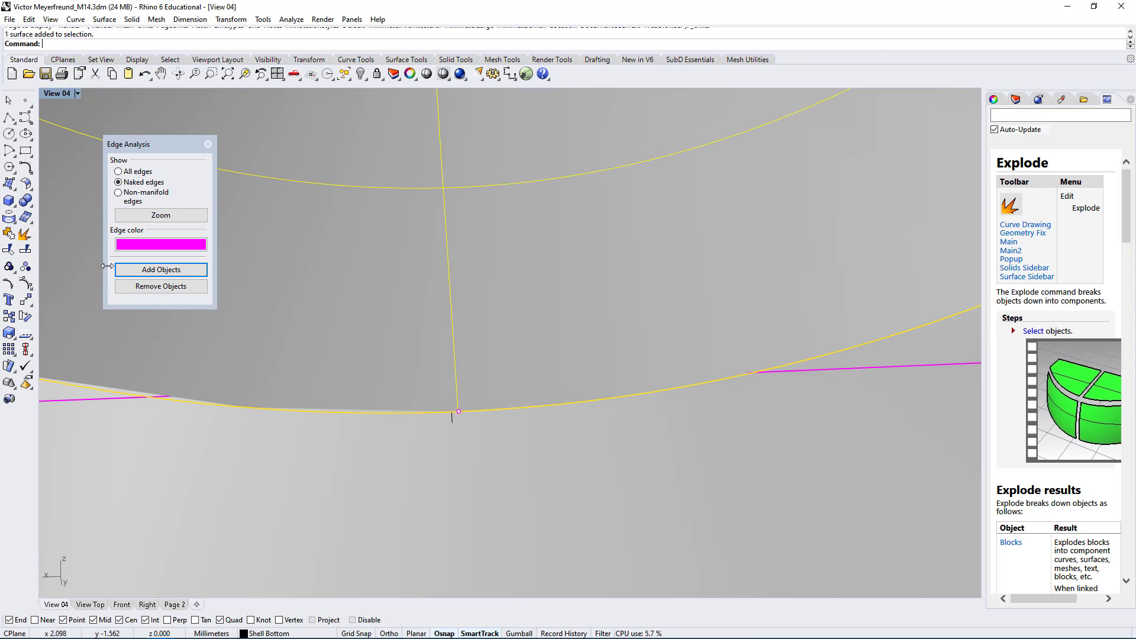
{"action": "type", "text": "UntrimAll"}
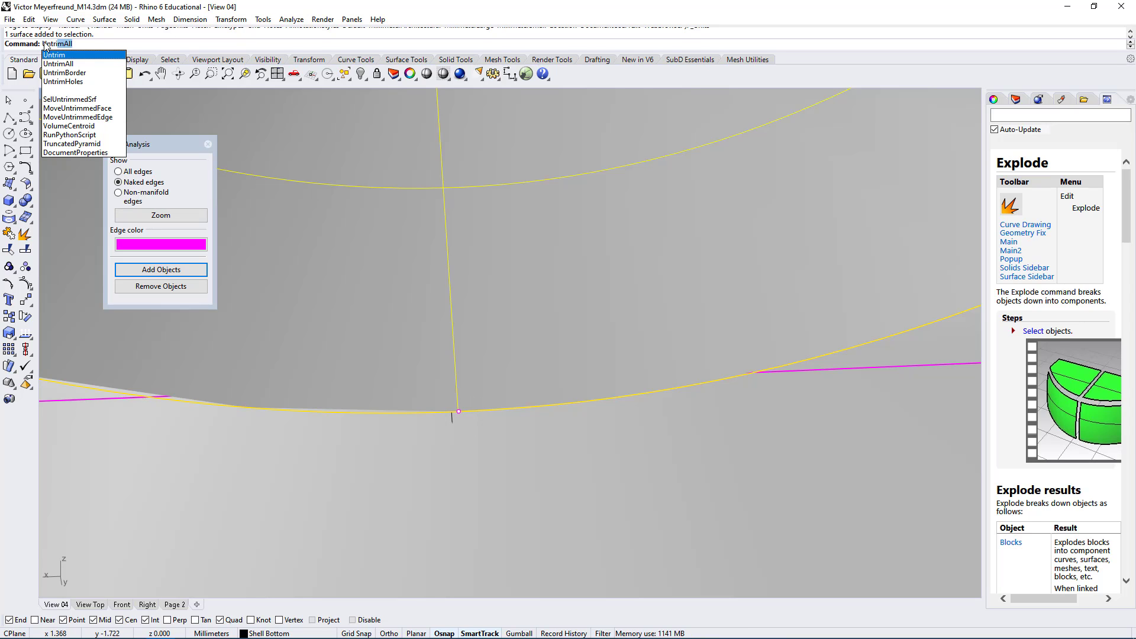
{"action": "key", "text": "Return"}
{"action": "left_click", "coordinate": [480, 410]}
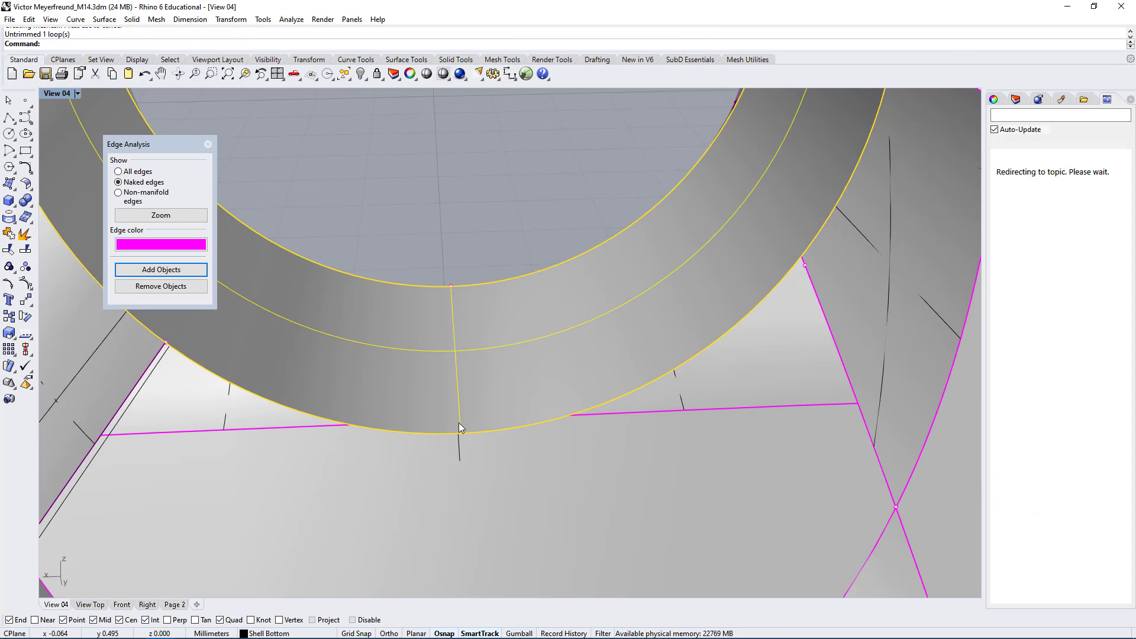
{"action": "scroll", "coordinate": [461, 450], "scroll_direction": "down", "scroll_amount": 3}
{"action": "key", "text": "Escape"}
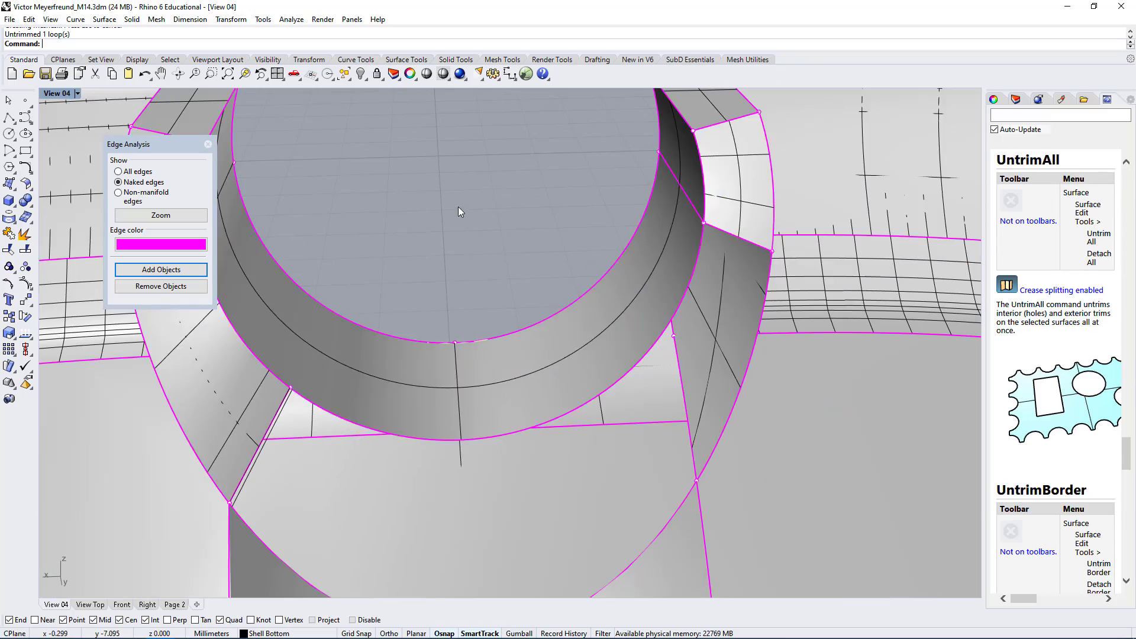
- Mirror a copy of the trimmed chamfer surface to the opposite side about the midpoint of the inner wall's upper edge
{"action": "right_click_drag", "start_coordinate": [458, 207], "coordinate": [415, 338]}
{"action": "left_click", "coordinate": [318, 308]}
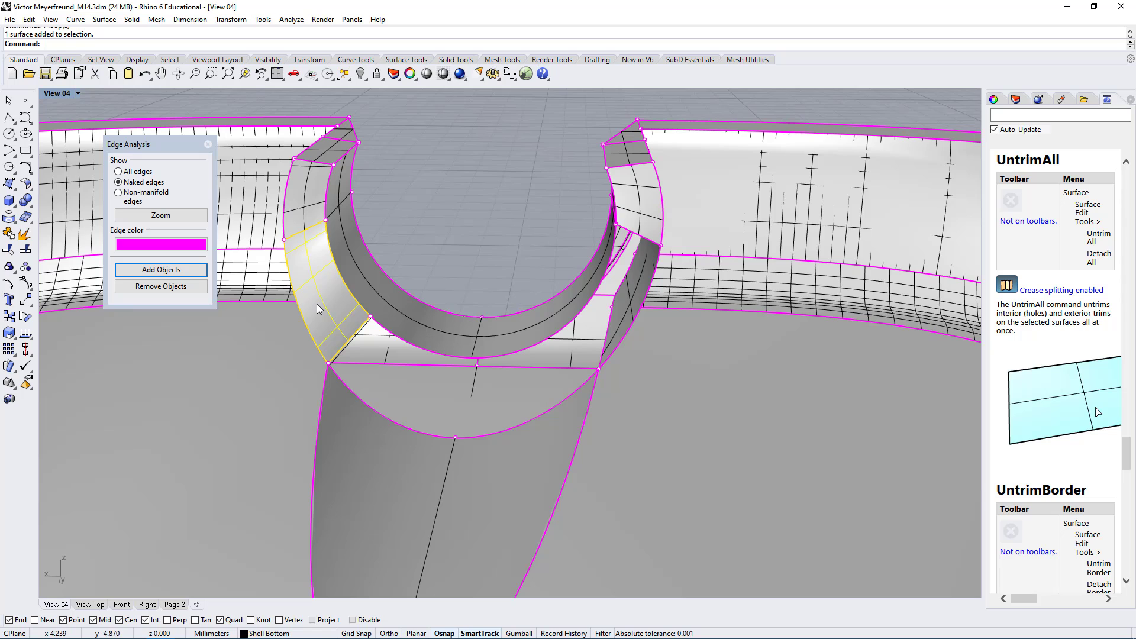
{"action": "type", "text": "mi"}
{"action": "key", "text": "Return"}
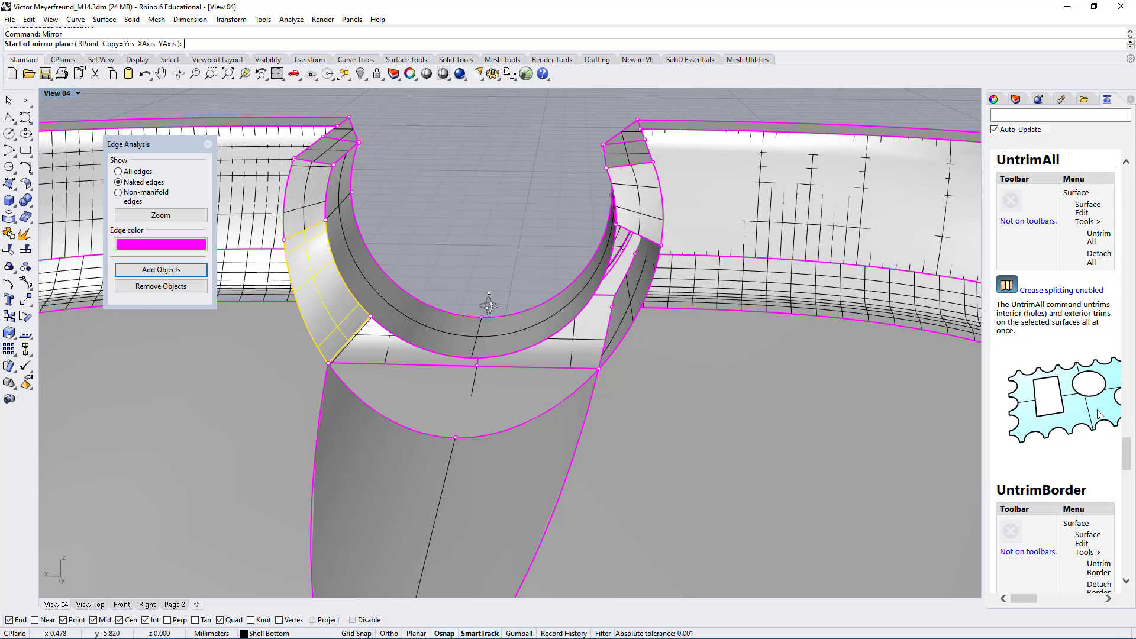
{"action": "scroll", "coordinate": [476, 364], "scroll_direction": "up", "scroll_amount": 2}
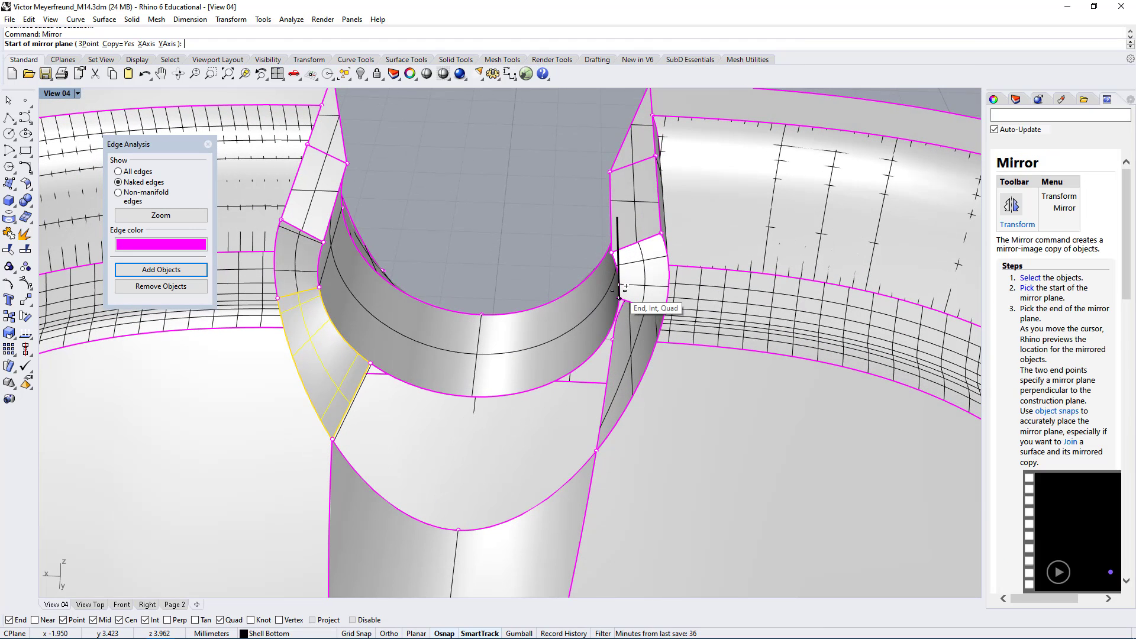
{"action": "left_click", "coordinate": [486, 312]}
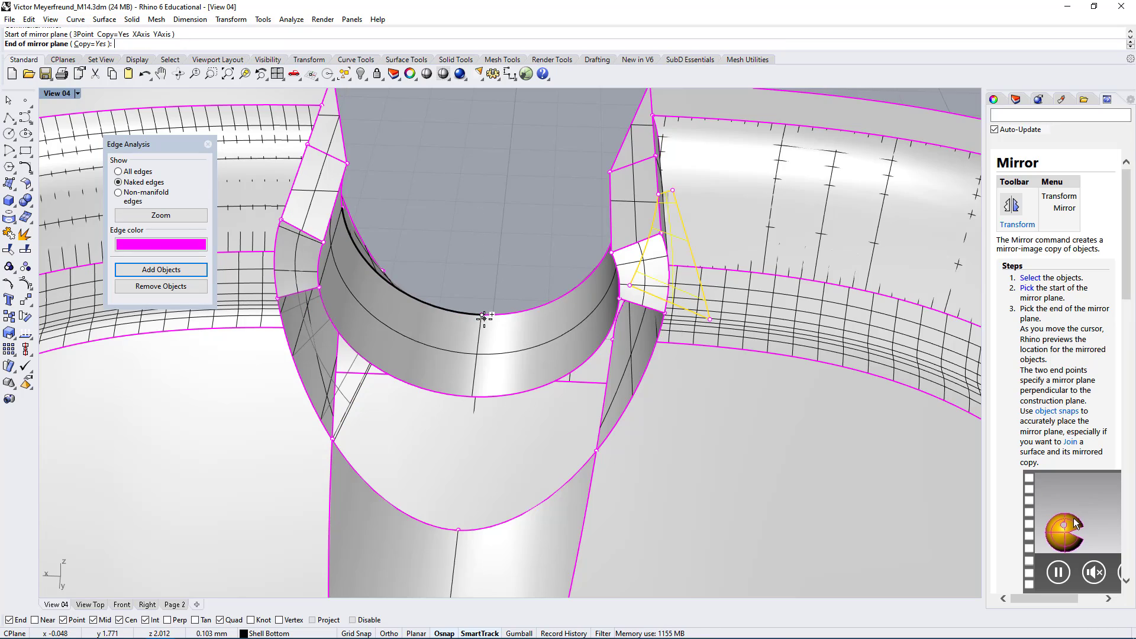
{"action": "left_click", "coordinate": [490, 232]}
{"action": "scroll", "coordinate": [641, 264], "scroll_direction": "down", "scroll_amount": 3}
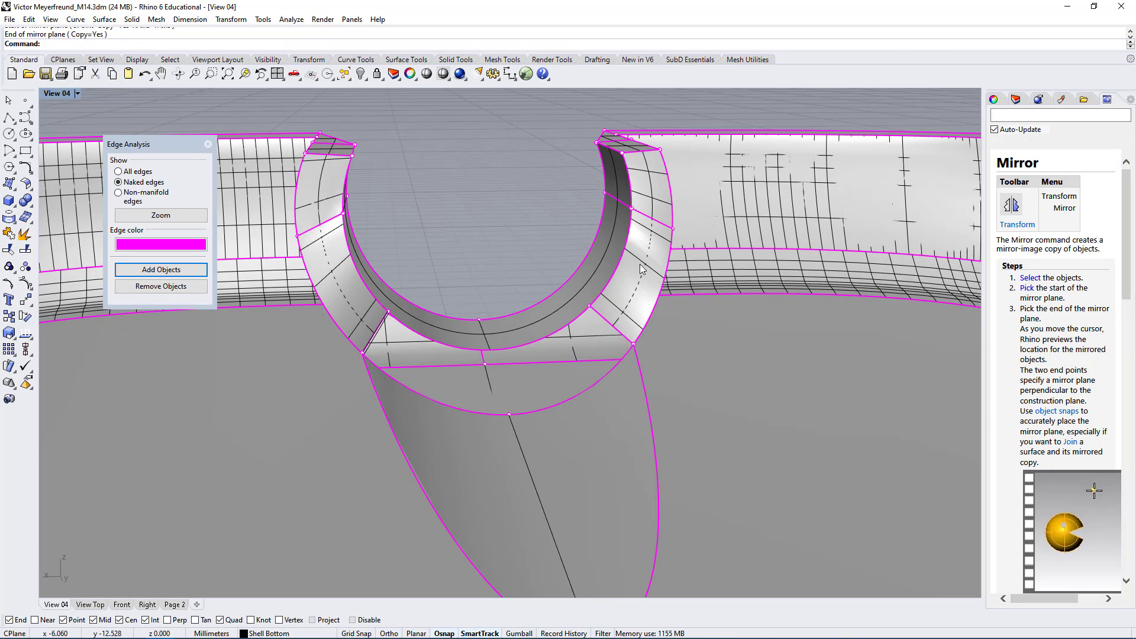
- Join all the surfaces of the model and clear the selection
{"action": "left_click", "coordinate": [640, 264]}
{"action": "scroll", "coordinate": [640, 264], "scroll_direction": "down", "scroll_amount": 1}
{"action": "scroll", "coordinate": [720, 264], "scroll_direction": "down", "scroll_amount": 8}
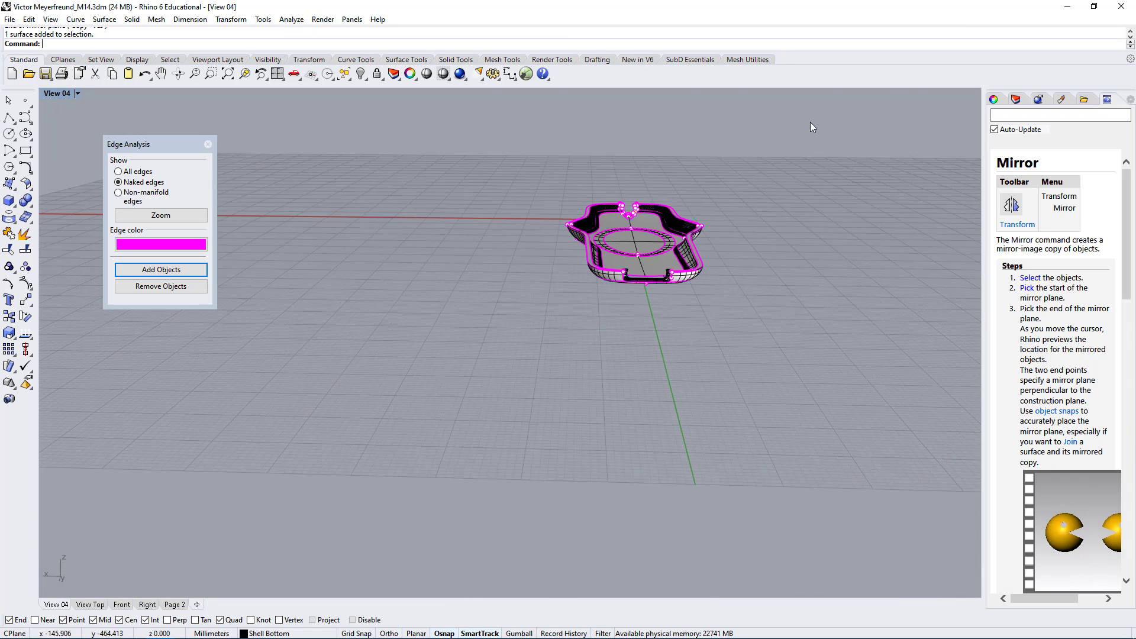
{"action": "left_click_drag", "start_coordinate": [811, 122], "coordinate": [430, 400]}
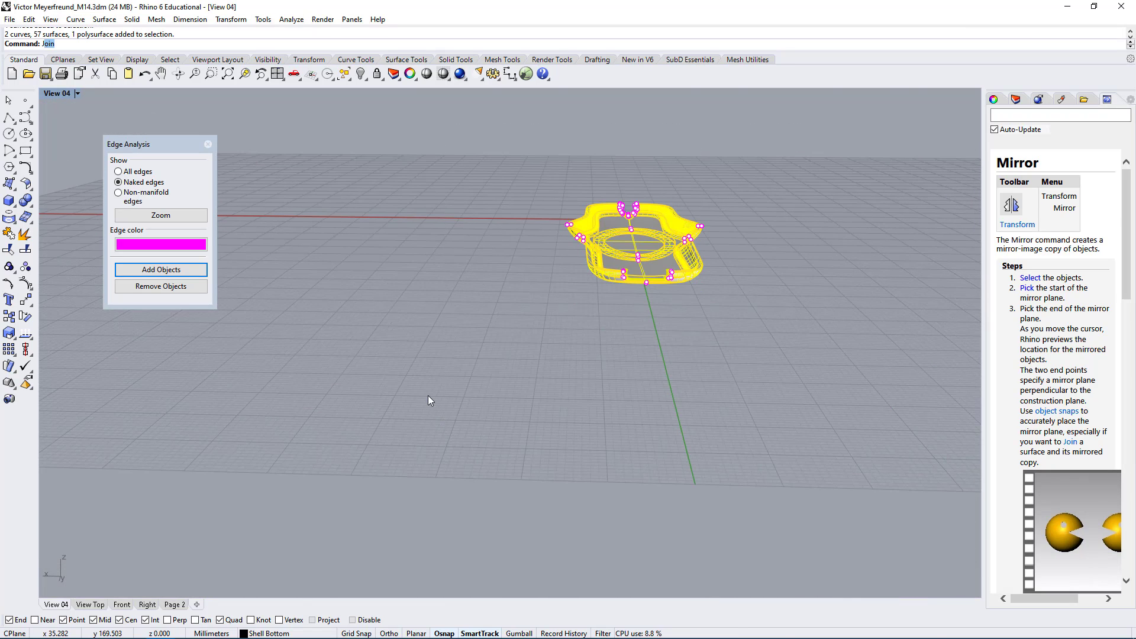
{"action": "key", "text": "Return"}
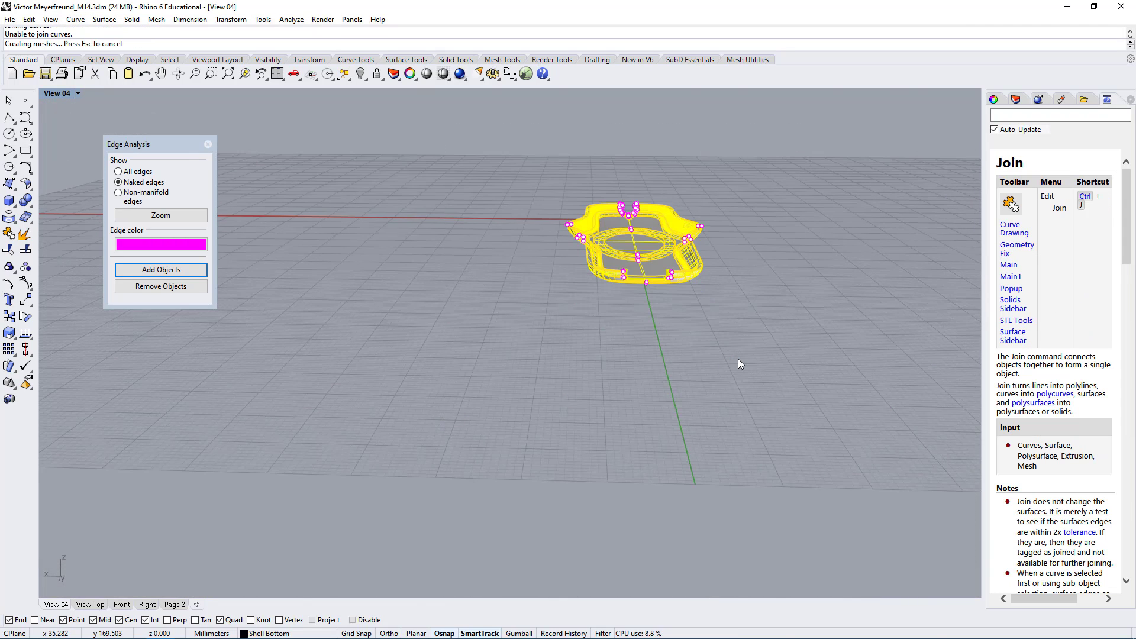
{"action": "key", "text": "Escape"}
- Examine the remaining naked edges around the gap between the two chamfer pieces and the inner wall
{"action": "scroll", "coordinate": [630, 201], "scroll_direction": "up", "scroll_amount": 10}
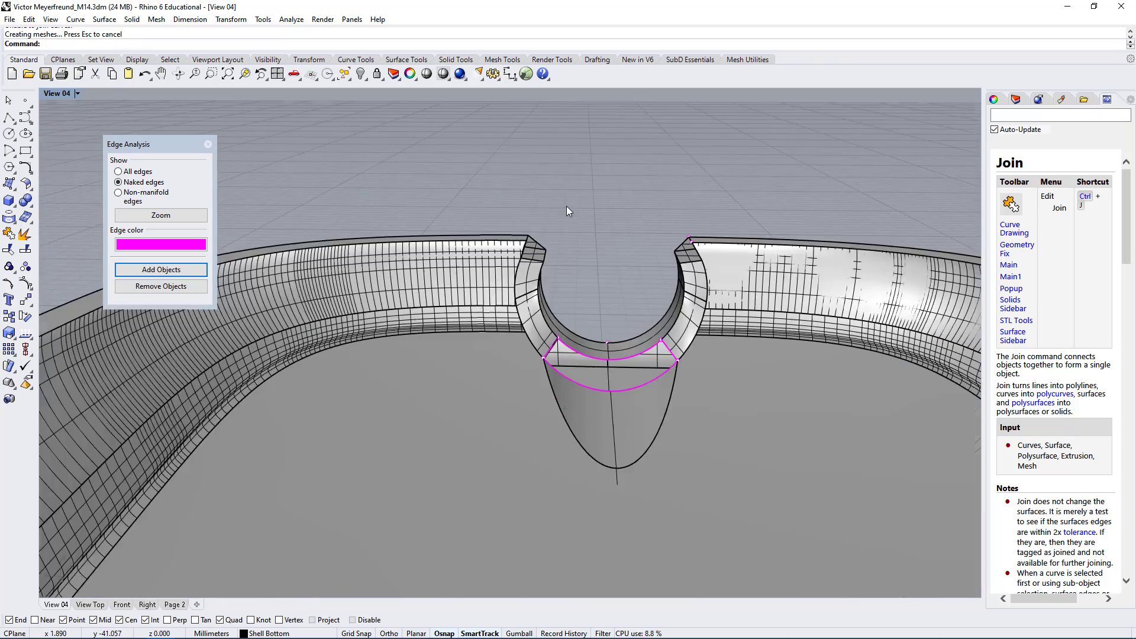
{"action": "left_click", "coordinate": [662, 424]}
{"action": "right_click_drag", "start_coordinate": [662, 425], "coordinate": [759, 342]}
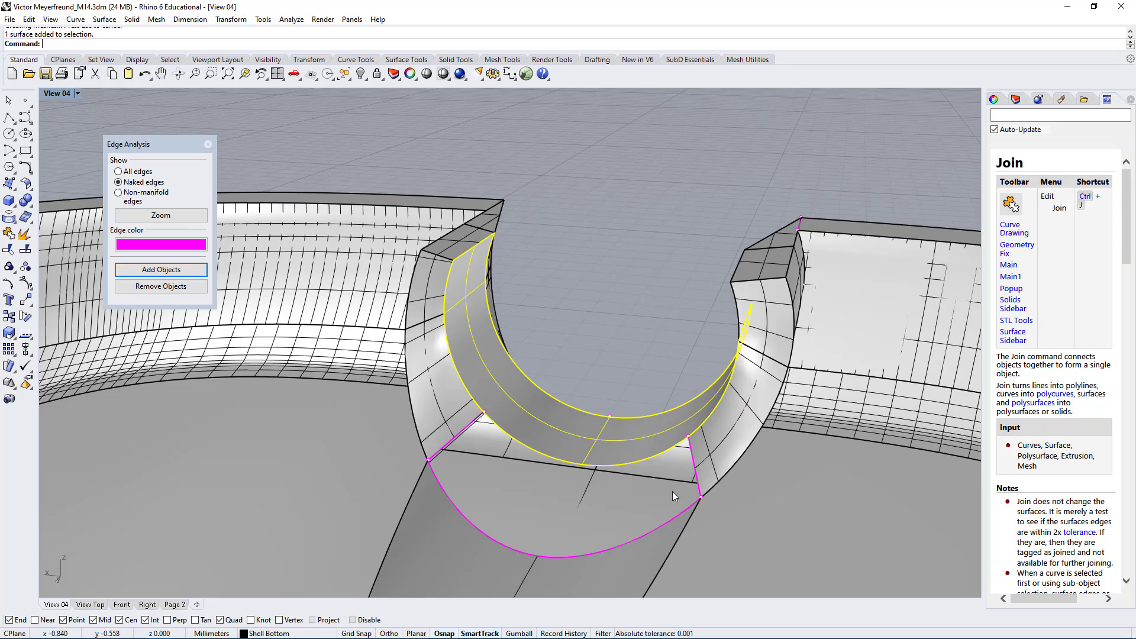
{"action": "left_click", "coordinate": [609, 401]}
{"action": "right_click_drag", "start_coordinate": [609, 402], "coordinate": [663, 405]}
{"action": "scroll", "coordinate": [629, 402], "scroll_direction": "up", "scroll_amount": 2}
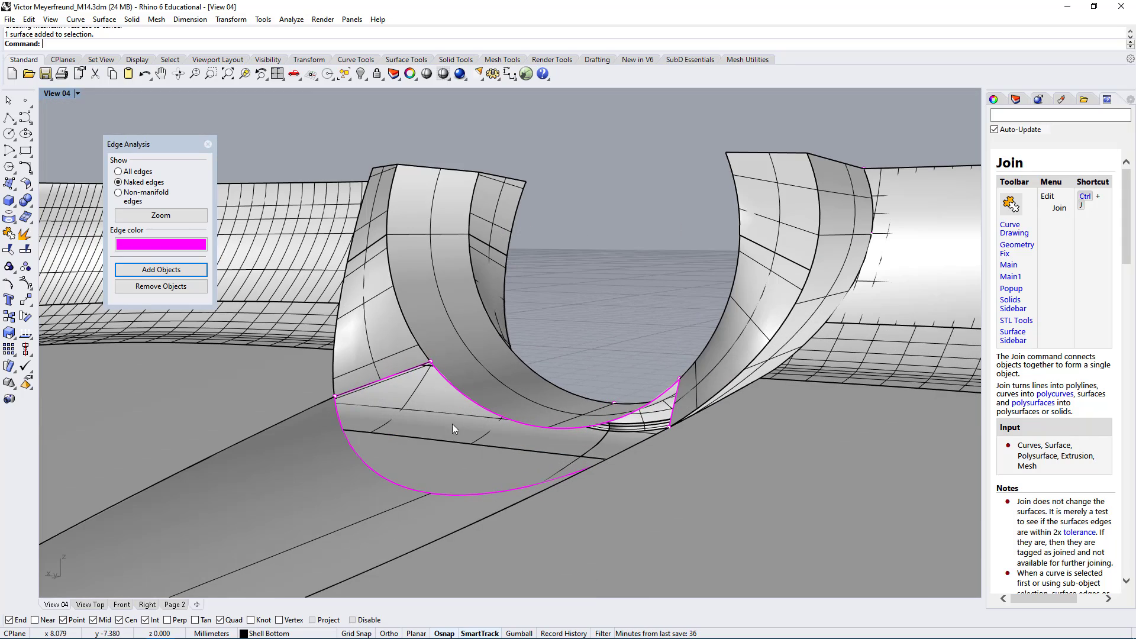
{"action": "right_click_drag", "start_coordinate": [452, 424], "coordinate": [603, 260]}
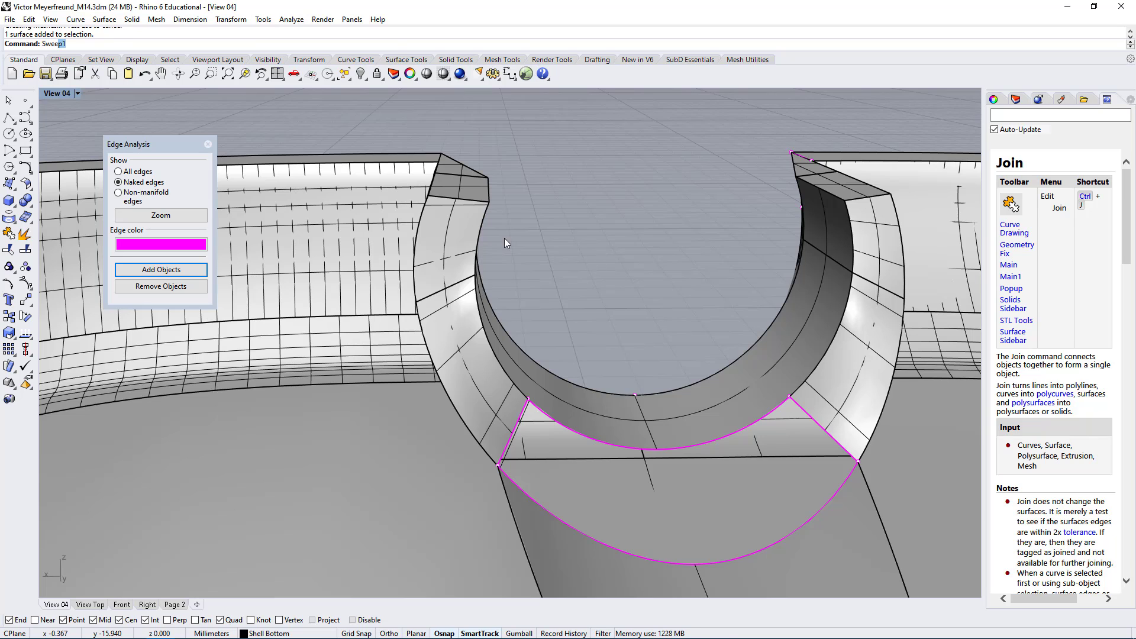
- Create a two-rail sweep across the gap, using its two curved naked edges as rails and its two short side edges as unchanged cross sections
{"action": "left_click", "coordinate": [79, 44]}
{"action": "key", "text": "BackSpace"}
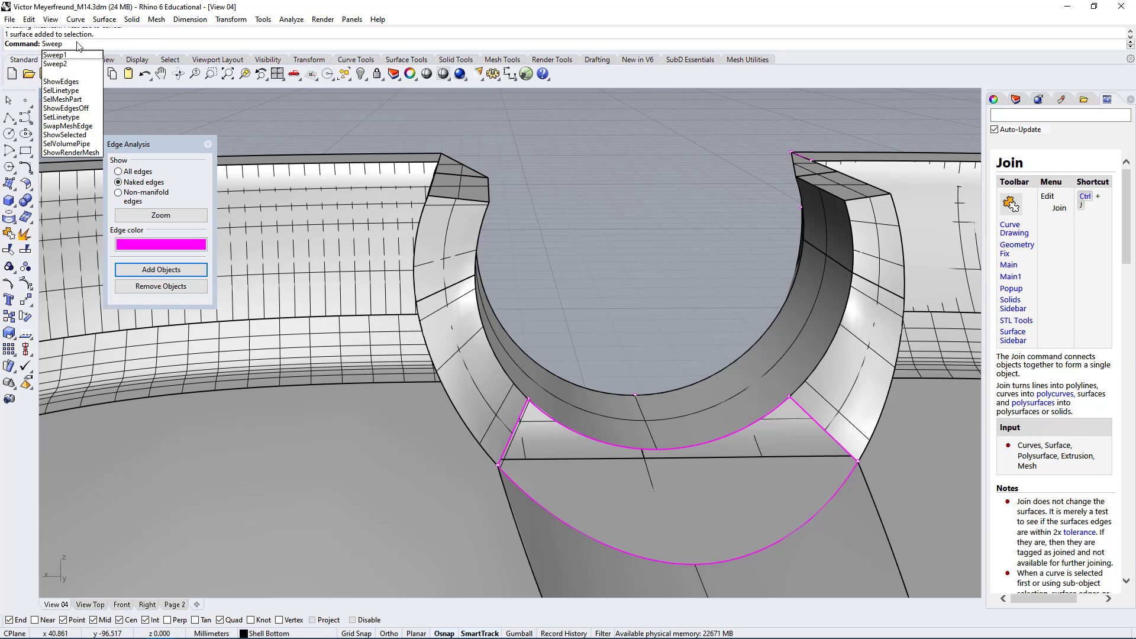
{"action": "left_click", "coordinate": [54, 64]}
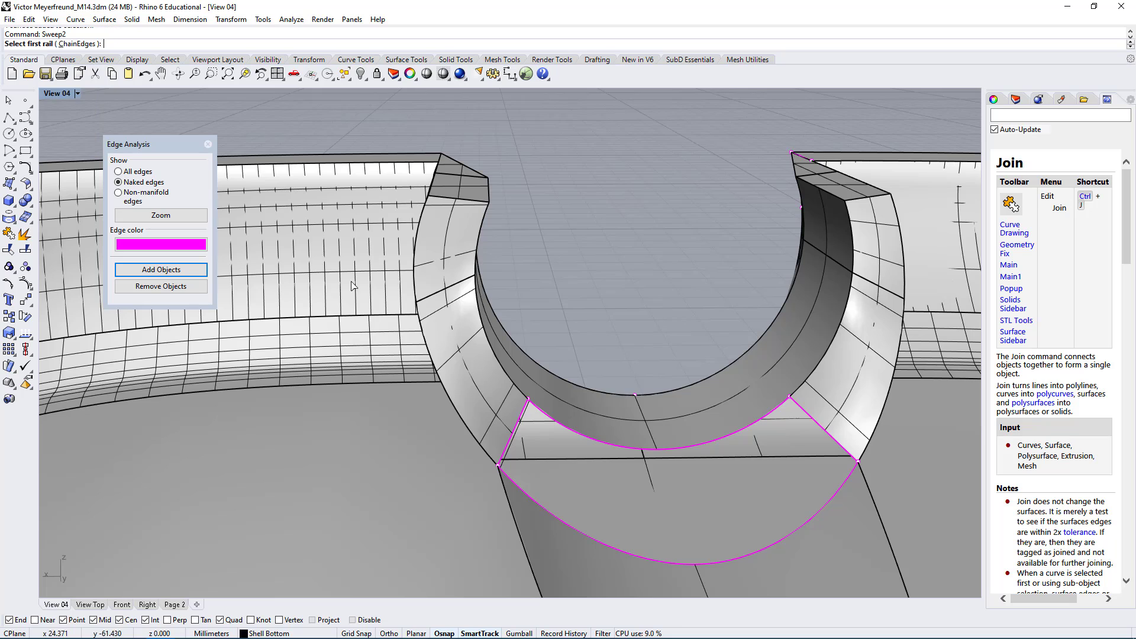
{"action": "left_click", "coordinate": [605, 441]}
{"action": "left_click", "coordinate": [585, 533]}
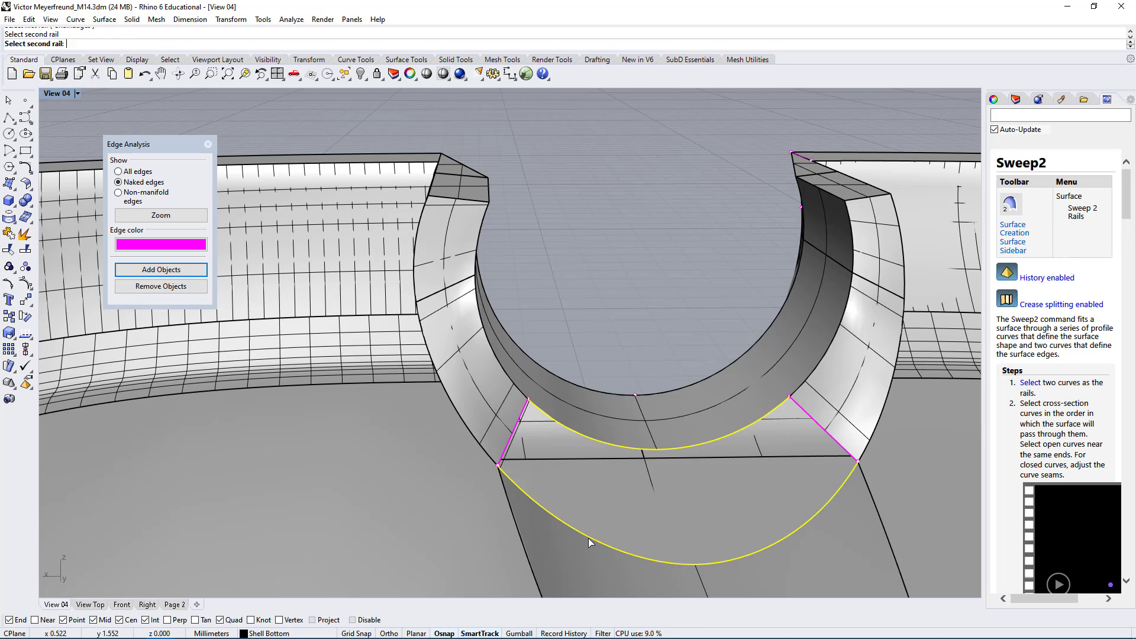
{"action": "left_click", "coordinate": [503, 458]}
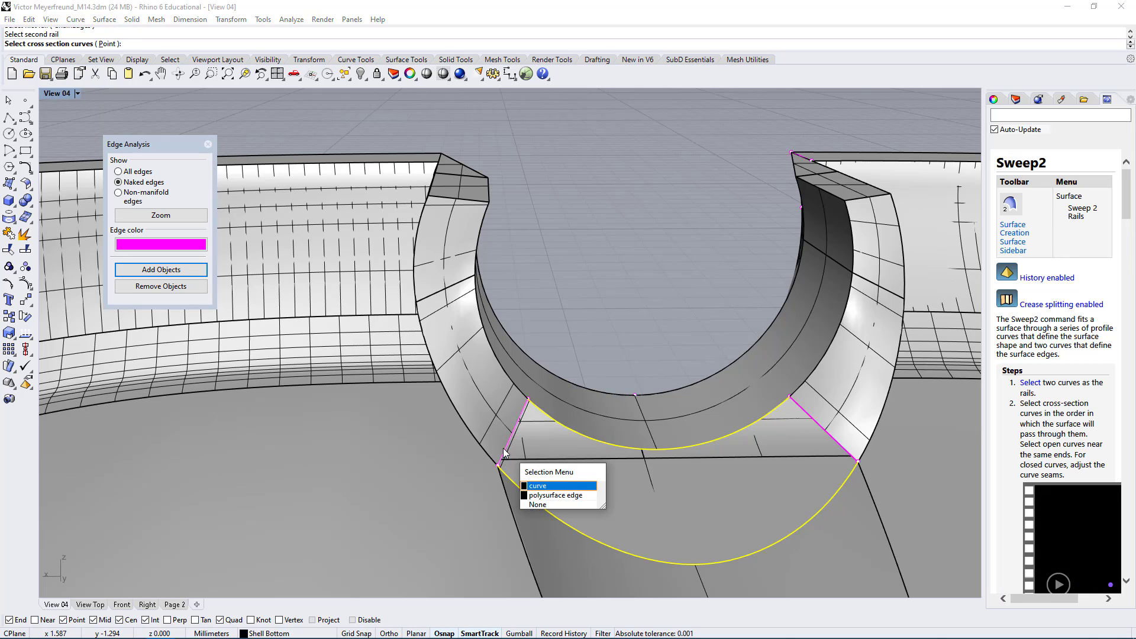
{"action": "left_click", "coordinate": [544, 495]}
{"action": "left_click", "coordinate": [854, 457]}
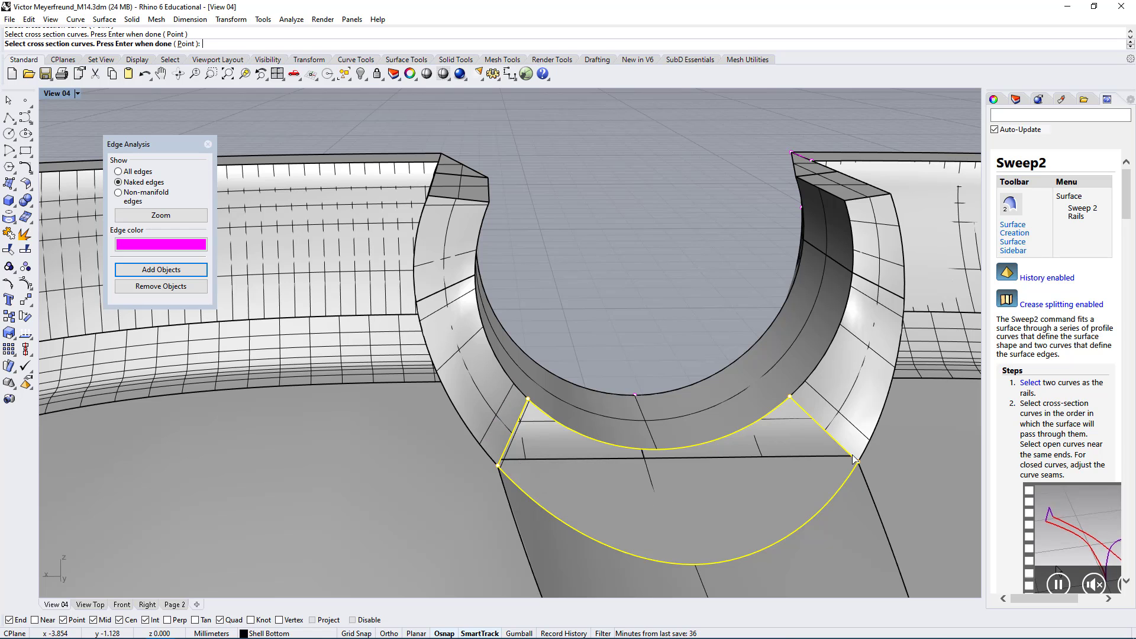
{"action": "right_click_drag", "start_coordinate": [889, 450], "coordinate": [867, 442]}
{"action": "right_click", "coordinate": [859, 445]}
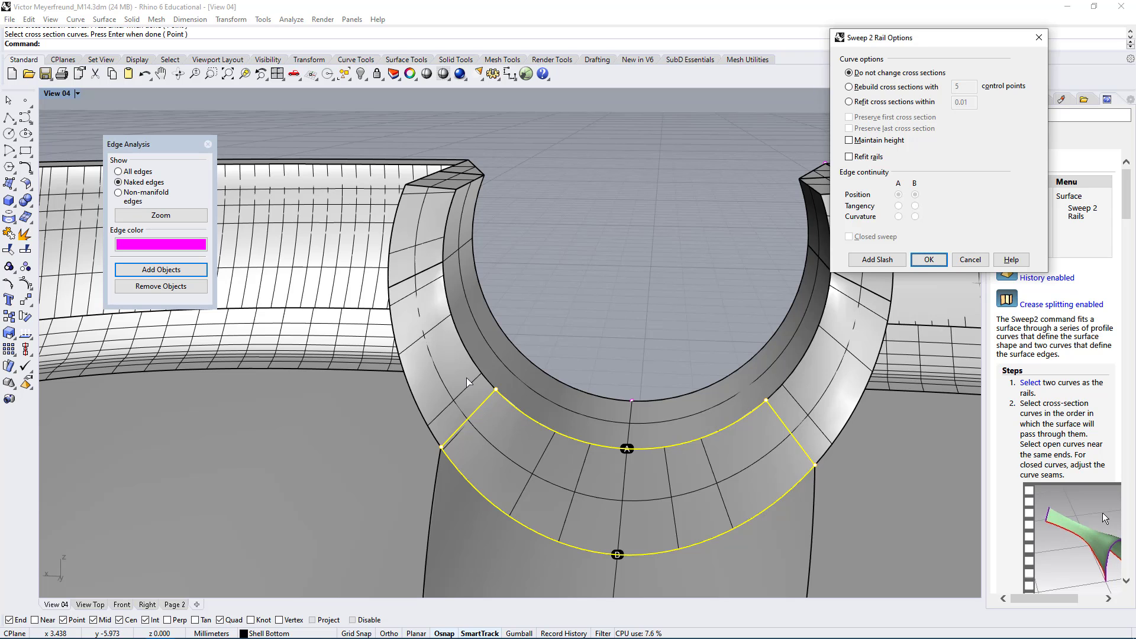
{"action": "right_click_drag", "start_coordinate": [537, 419], "coordinate": [610, 466]}
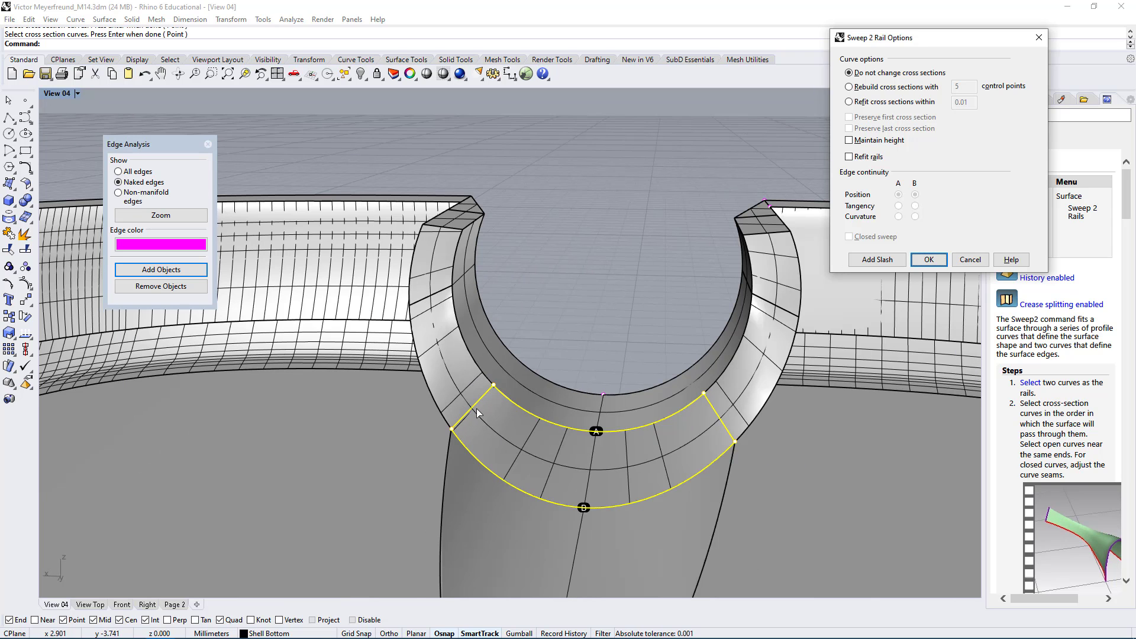
{"action": "right_click_drag", "start_coordinate": [478, 413], "coordinate": [383, 371]}
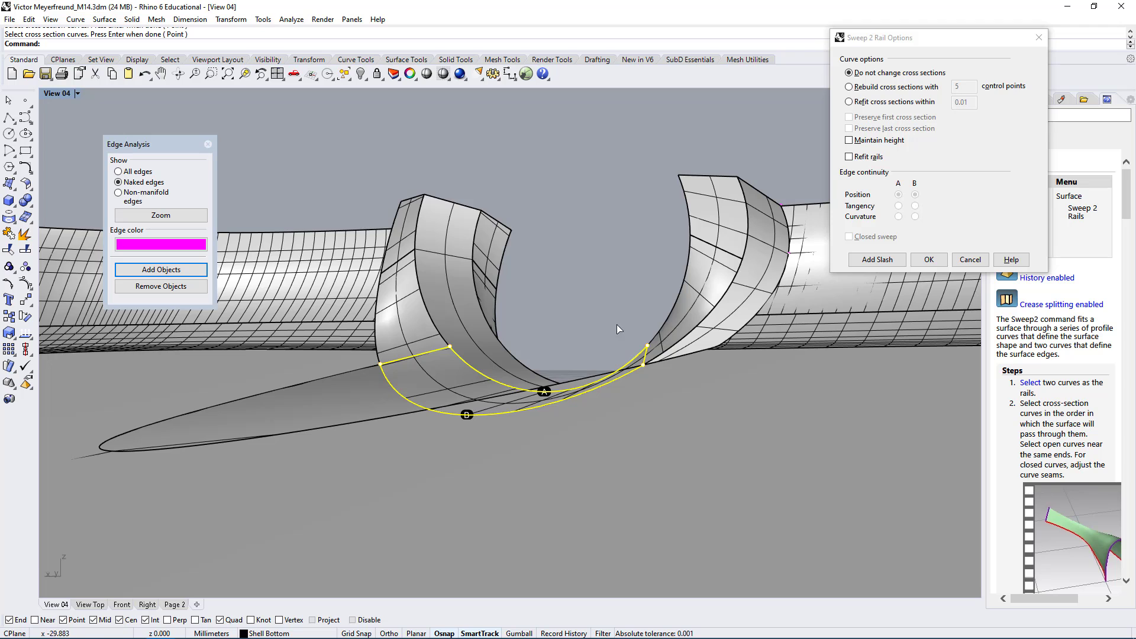
{"action": "right_click_drag", "start_coordinate": [616, 325], "coordinate": [642, 358]}
{"action": "left_click", "coordinate": [928, 260]}
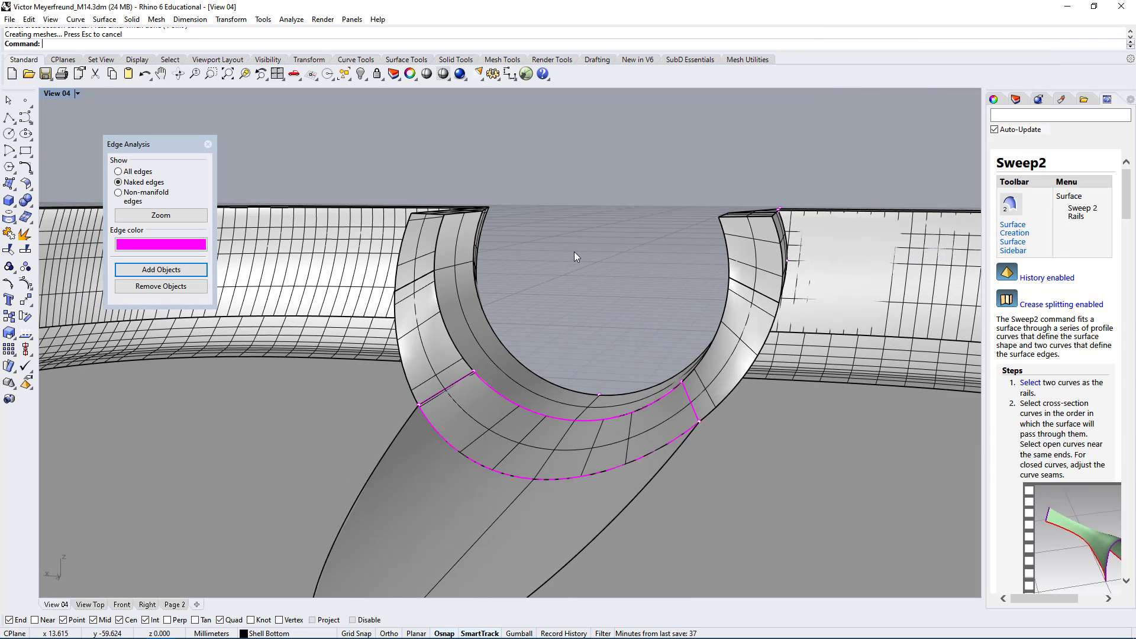
- Join the swept surface with the surrounding polysurface and clear the selection
{"action": "right_click_drag", "start_coordinate": [574, 256], "coordinate": [602, 458]}
{"action": "left_click", "coordinate": [601, 458]}
{"action": "left_click", "coordinate": [638, 414], "text": "shift"}
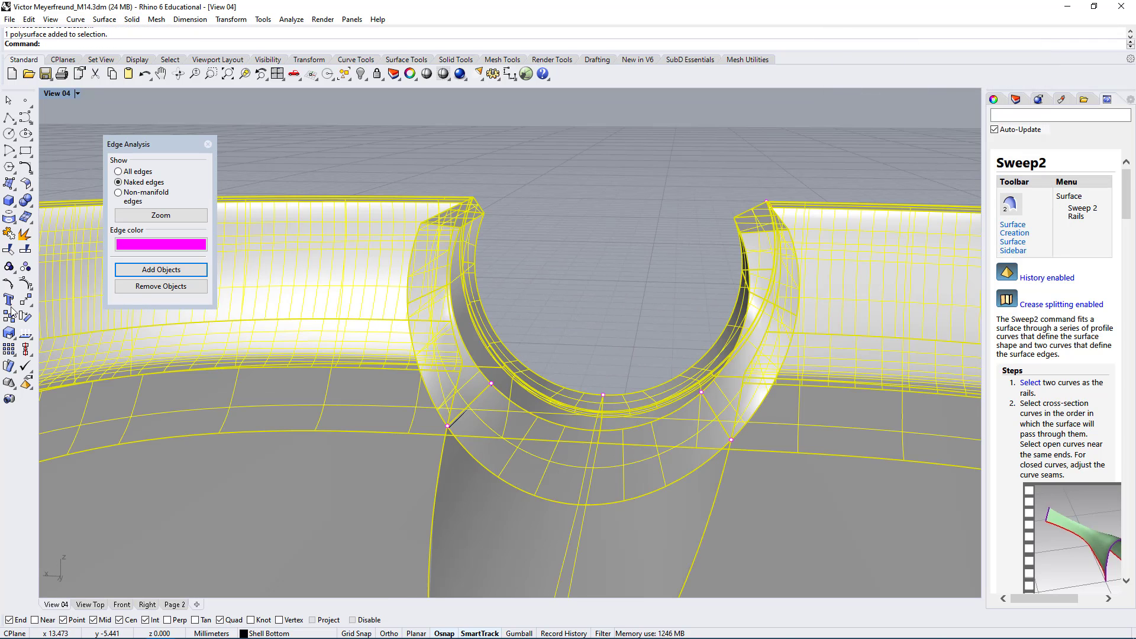
{"action": "left_click", "coordinate": [10, 233]}
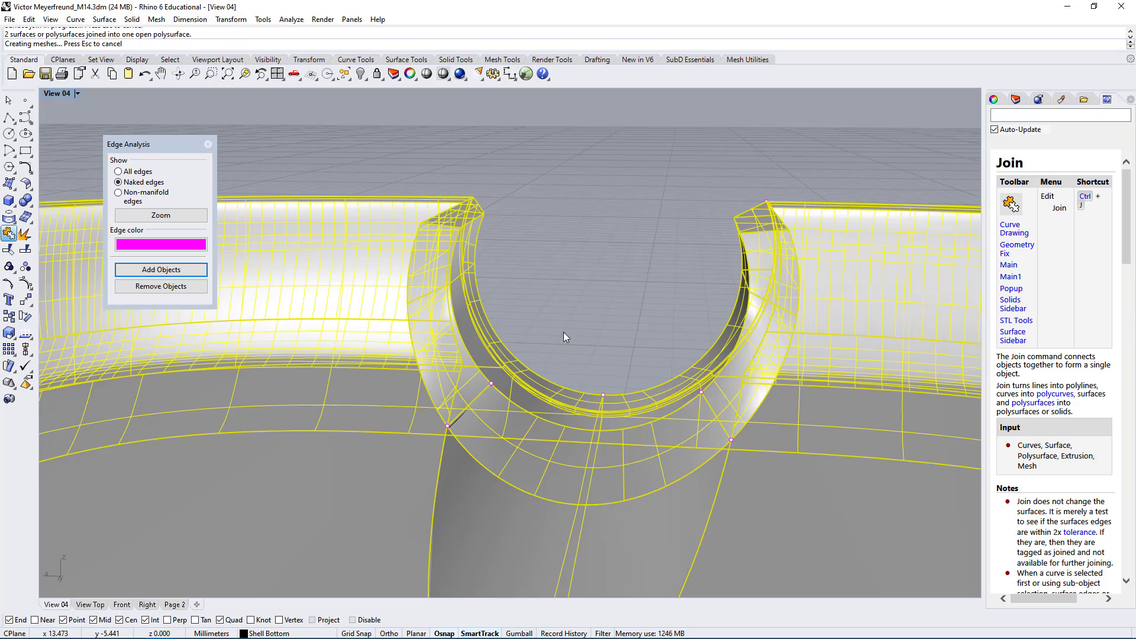
{"action": "left_click", "coordinate": [633, 291]}
- Examine the remaining naked edges on the outer side of the opening, selecting the chamfer faces and inner wall that meet at the seam
{"action": "right_click_drag", "start_coordinate": [632, 291], "coordinate": [317, 436]}
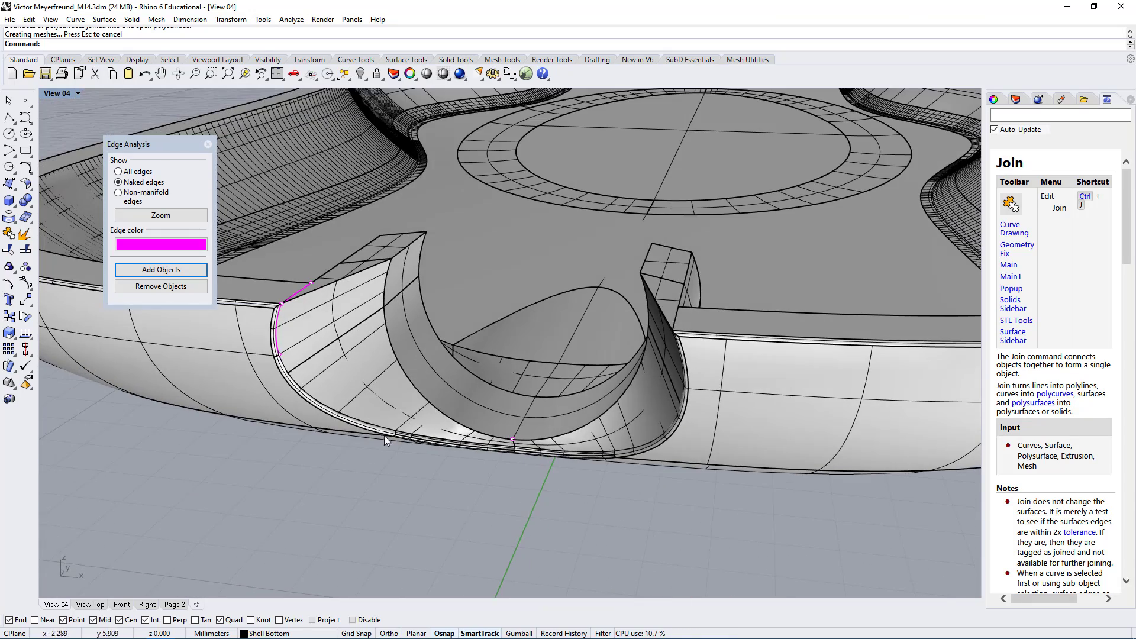
{"action": "right_click_drag", "start_coordinate": [467, 380], "coordinate": [471, 443]}
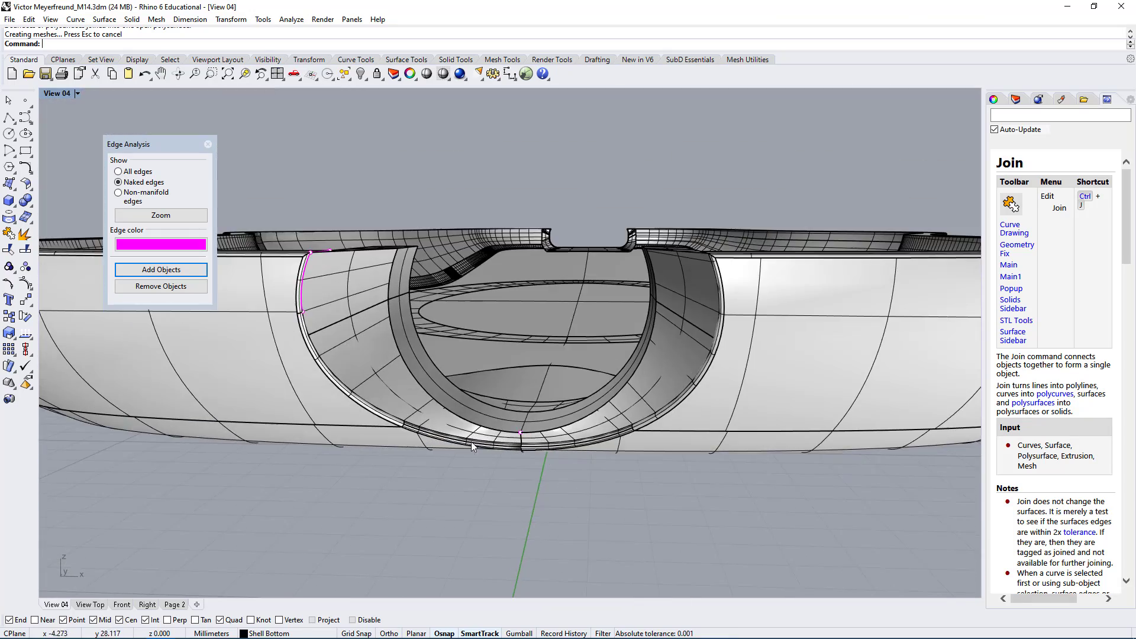
{"action": "right_click_drag", "start_coordinate": [550, 509], "coordinate": [598, 452]}
{"action": "scroll", "coordinate": [509, 438], "scroll_direction": "up", "scroll_amount": 6}
{"action": "scroll", "coordinate": [598, 452], "scroll_direction": "up", "scroll_amount": 4}
{"action": "left_click", "coordinate": [649, 431]}
{"action": "left_click", "coordinate": [538, 435], "text": "shift"}
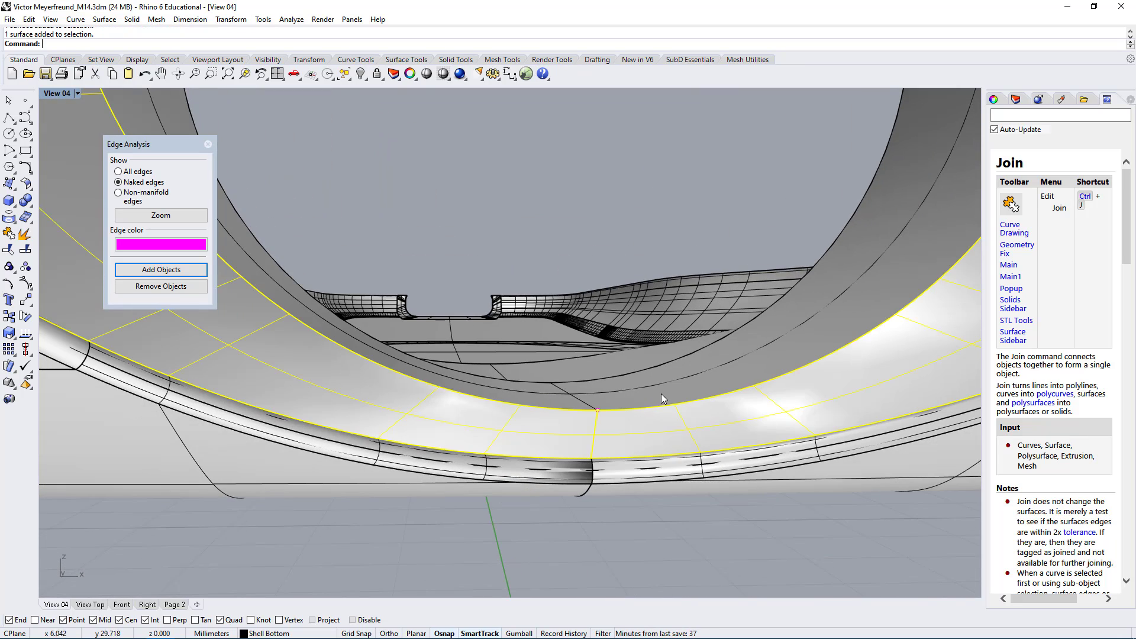
{"action": "left_click", "coordinate": [662, 393], "text": "shift"}
- Explode the joined model into separate surfaces
{"action": "left_click", "coordinate": [26, 236]}
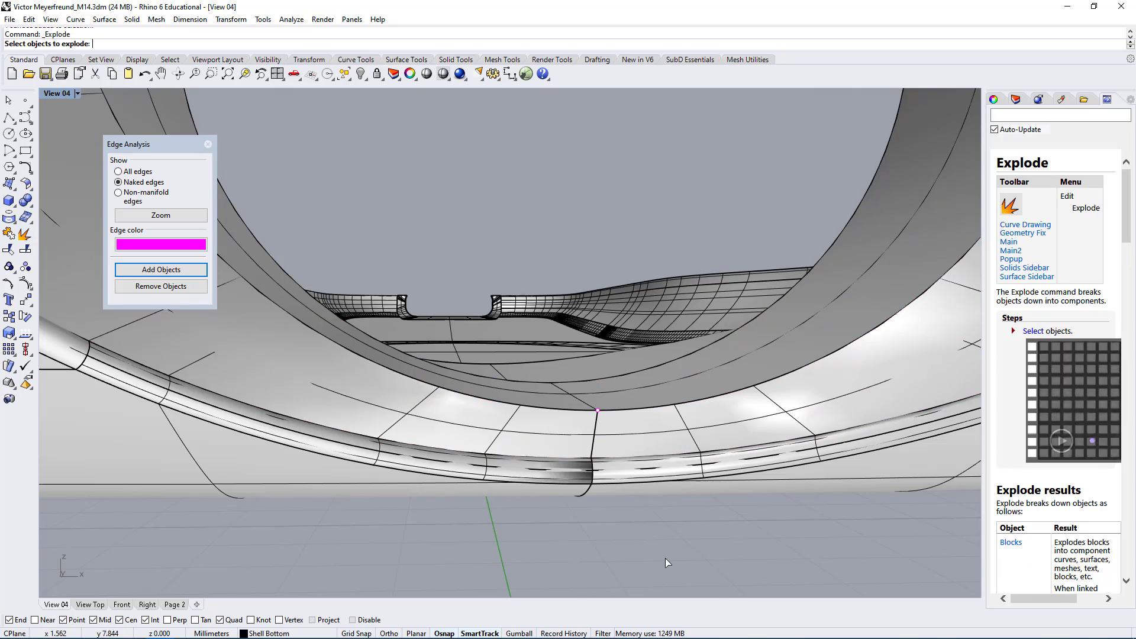
{"action": "right_click_drag", "start_coordinate": [665, 558], "coordinate": [598, 533]}
{"action": "scroll", "coordinate": [568, 464], "scroll_direction": "up", "scroll_amount": 4}
{"action": "left_click", "coordinate": [567, 464]}
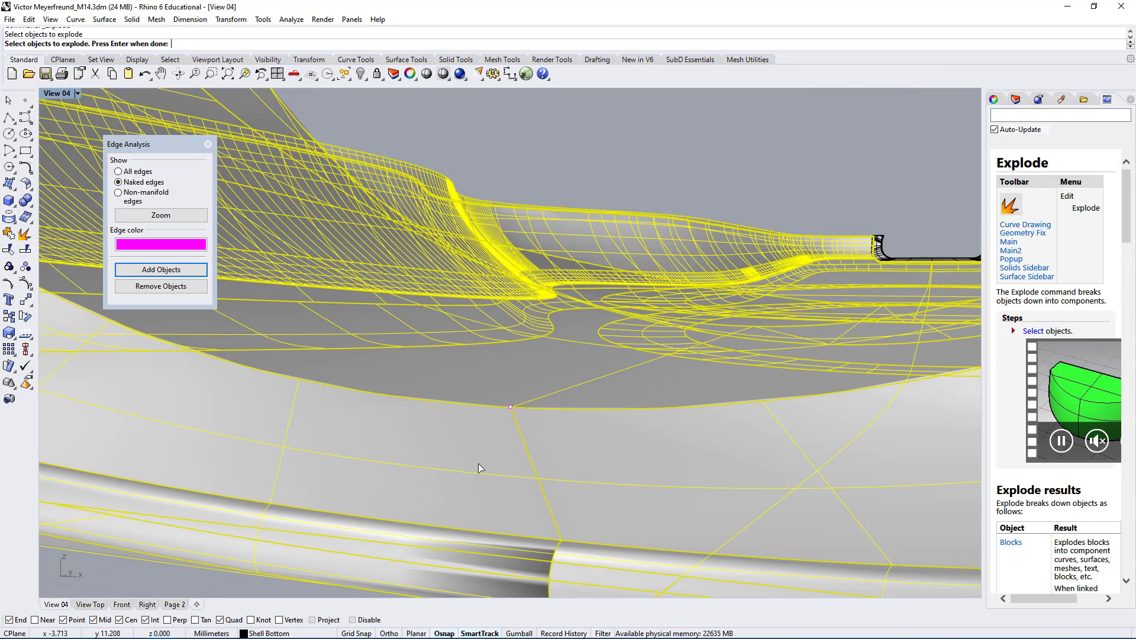
{"action": "scroll", "coordinate": [450, 381], "scroll_direction": "down", "scroll_amount": 4}
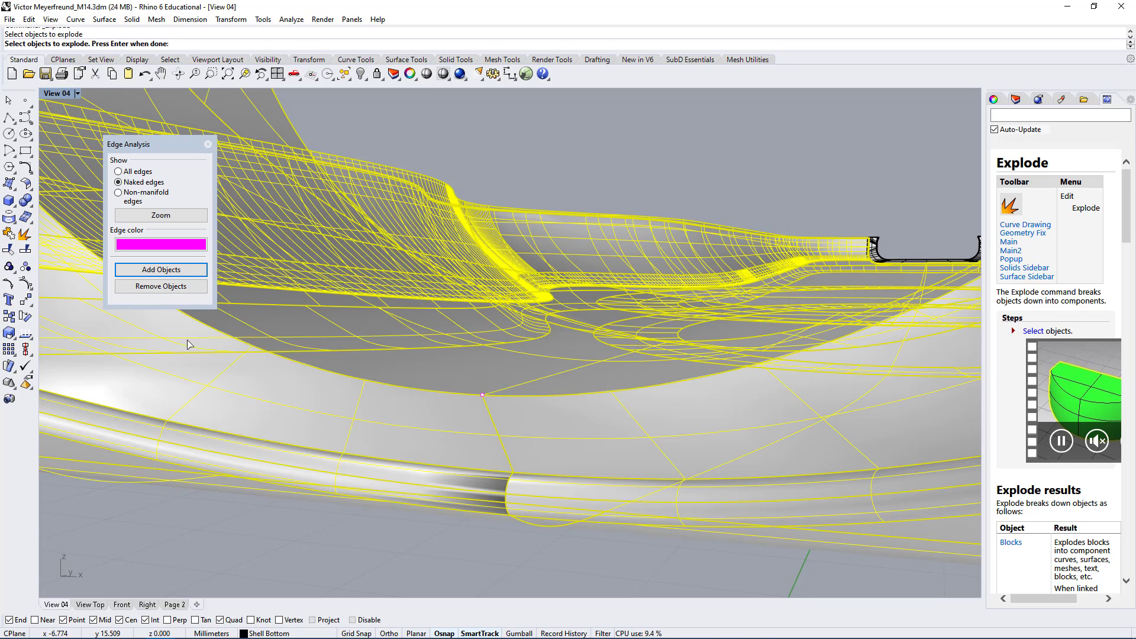
{"action": "left_click", "coordinate": [25, 235]}
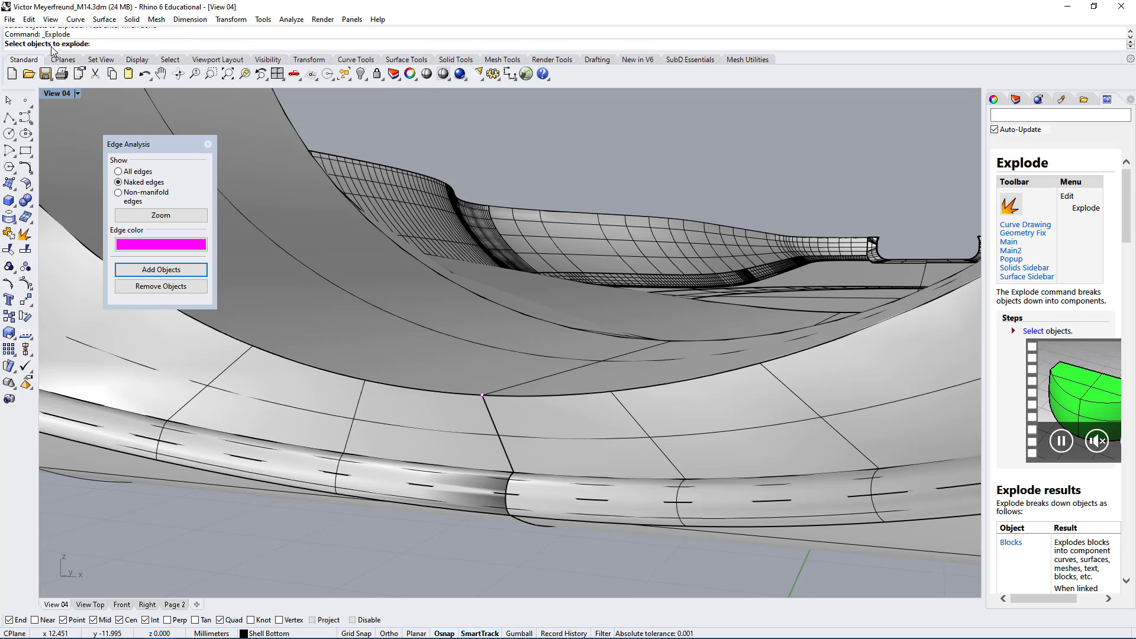
{"action": "left_click", "coordinate": [485, 356]}
{"action": "key", "text": "Return"}
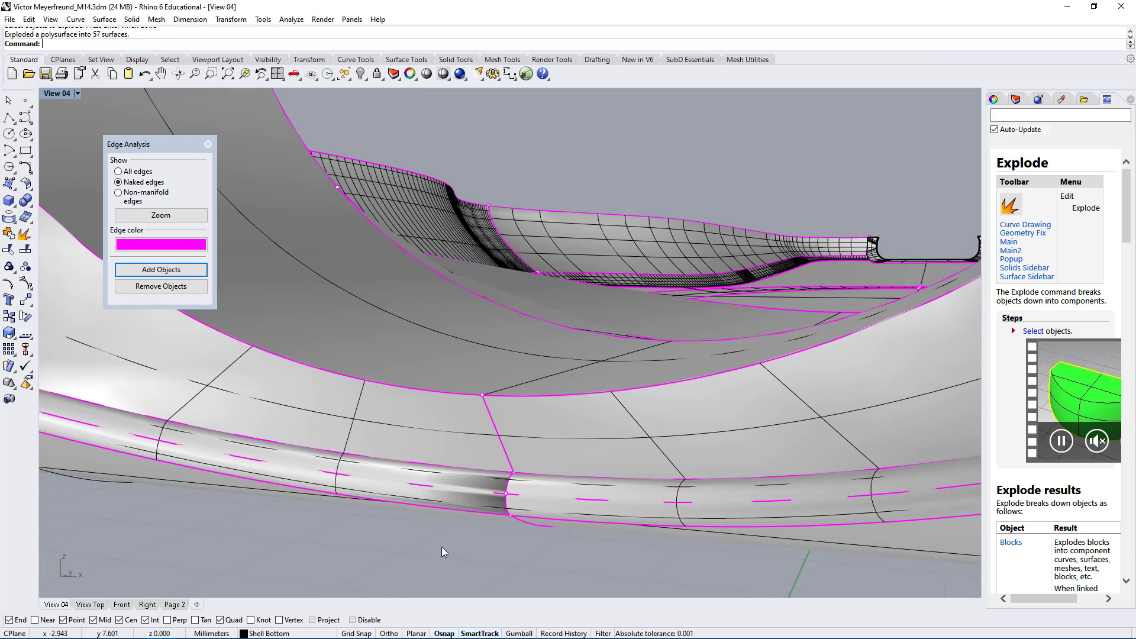
- Hide the two outer chamfer surfaces on either side of the opening's central seam
{"action": "left_click", "coordinate": [573, 417]}
{"action": "right_click_drag", "start_coordinate": [503, 444], "coordinate": [612, 403]}
{"action": "scroll", "coordinate": [605, 406], "scroll_direction": "up", "scroll_amount": 5}
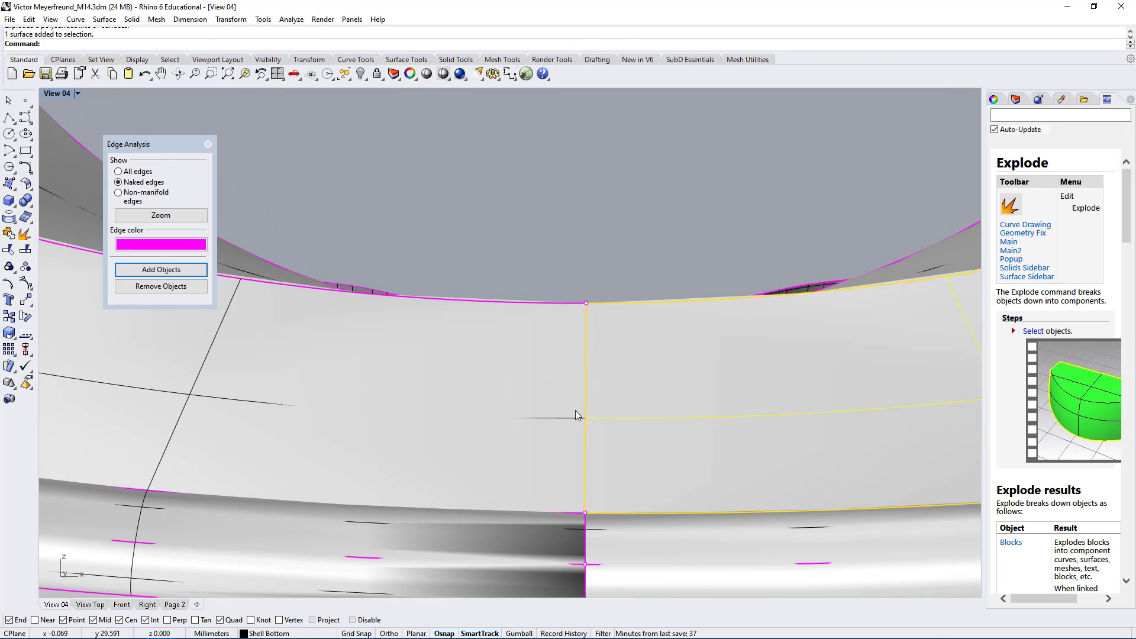
{"action": "scroll", "coordinate": [574, 411], "scroll_direction": "down", "scroll_amount": 4}
{"action": "left_click", "coordinate": [540, 413]}
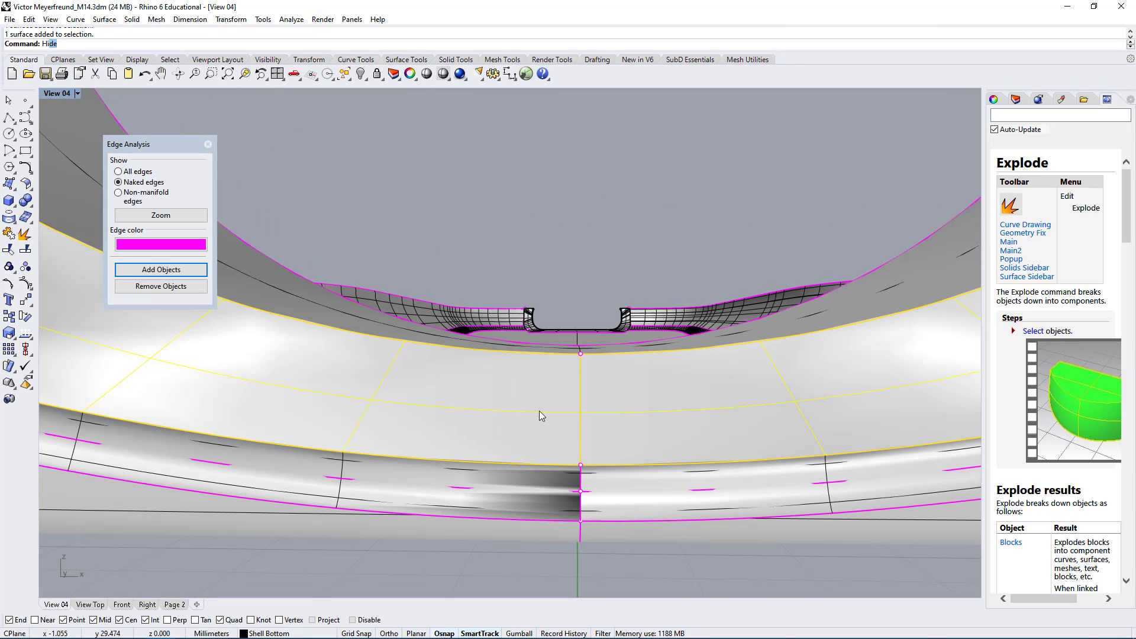
{"action": "type", "text": "de"}
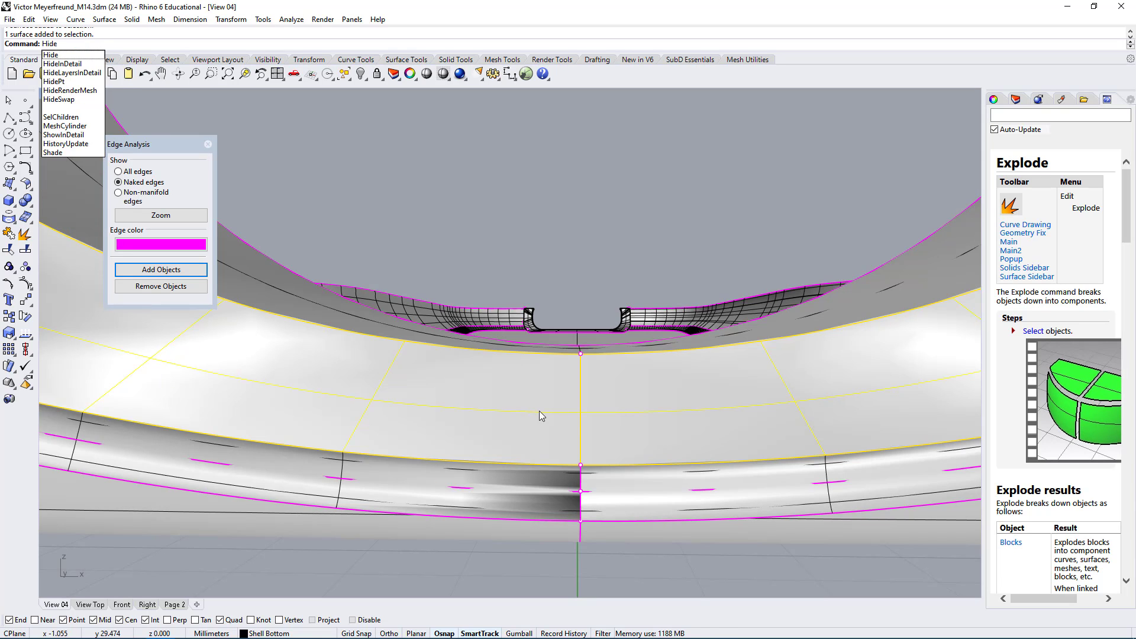
{"action": "key", "text": "Return"}
- Remove all trims from the curved inner wall surface of the opening with UntrimAll
{"action": "right_click_drag", "start_coordinate": [588, 443], "coordinate": [391, 579]}
{"action": "left_click", "coordinate": [502, 399]}
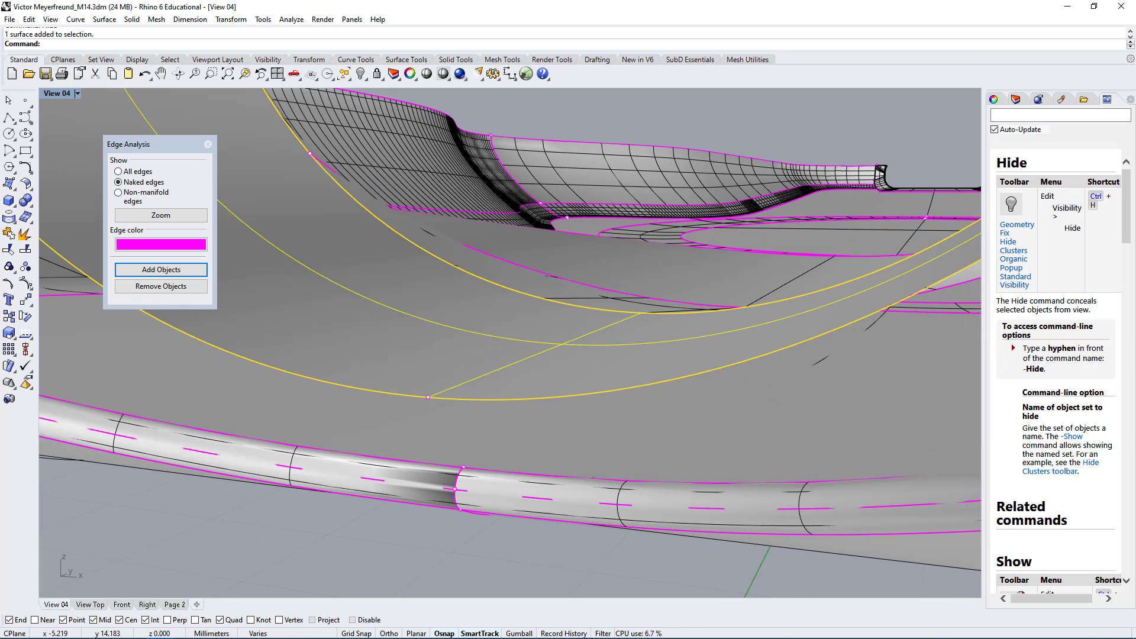
{"action": "key", "text": "Return"}
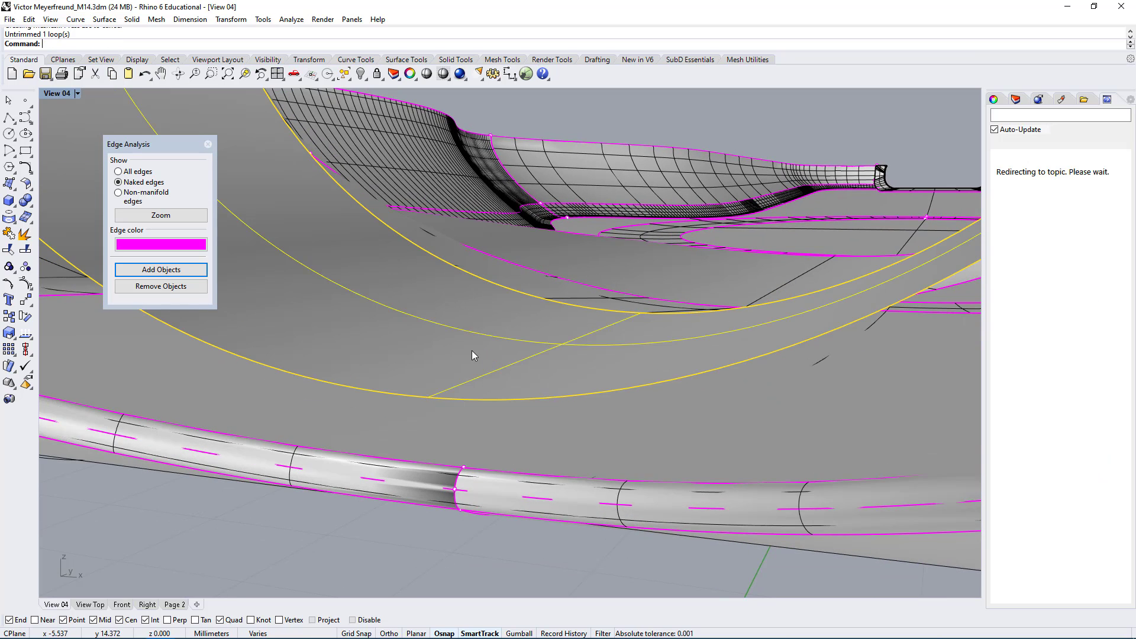
- Join the loose surfaces around one end of the opening, including its rounded rim and side chamfer face, and clear the selection
{"action": "right_click_drag", "start_coordinate": [471, 350], "coordinate": [570, 513]}
{"action": "scroll", "coordinate": [263, 359], "scroll_direction": "up", "scroll_amount": 3}
{"action": "scroll", "coordinate": [274, 436], "scroll_direction": "up", "scroll_amount": 2}
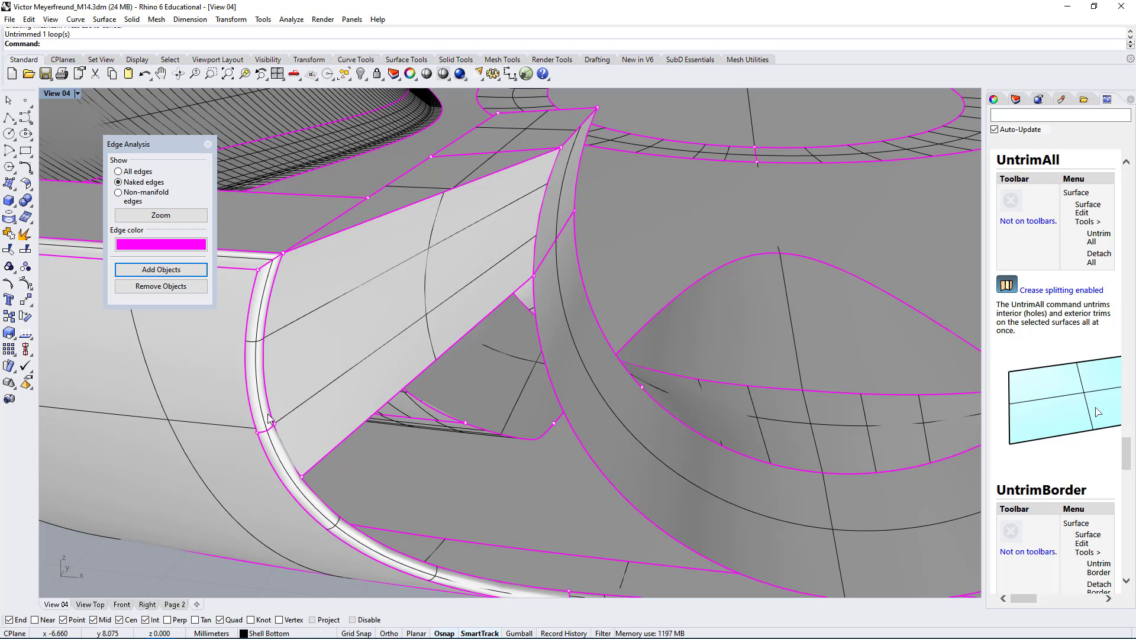
{"action": "scroll", "coordinate": [270, 418], "scroll_direction": "down", "scroll_amount": 4}
{"action": "left_click_drag", "start_coordinate": [375, 532], "coordinate": [233, 218]}
{"action": "left_click", "coordinate": [9, 234]}
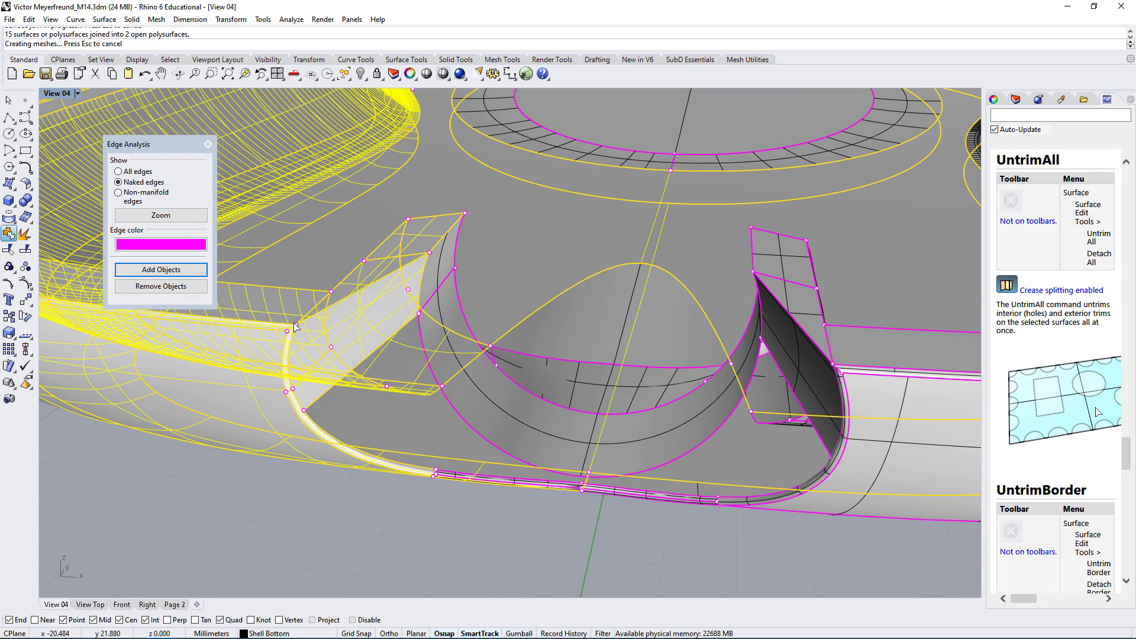
{"action": "key", "text": "Escape"}
- Extract the side chamfer face beside the rounded rim from the polysurface and remove all its trims with UntrimAll
{"action": "scroll", "coordinate": [290, 439], "scroll_direction": "up", "scroll_amount": 3}
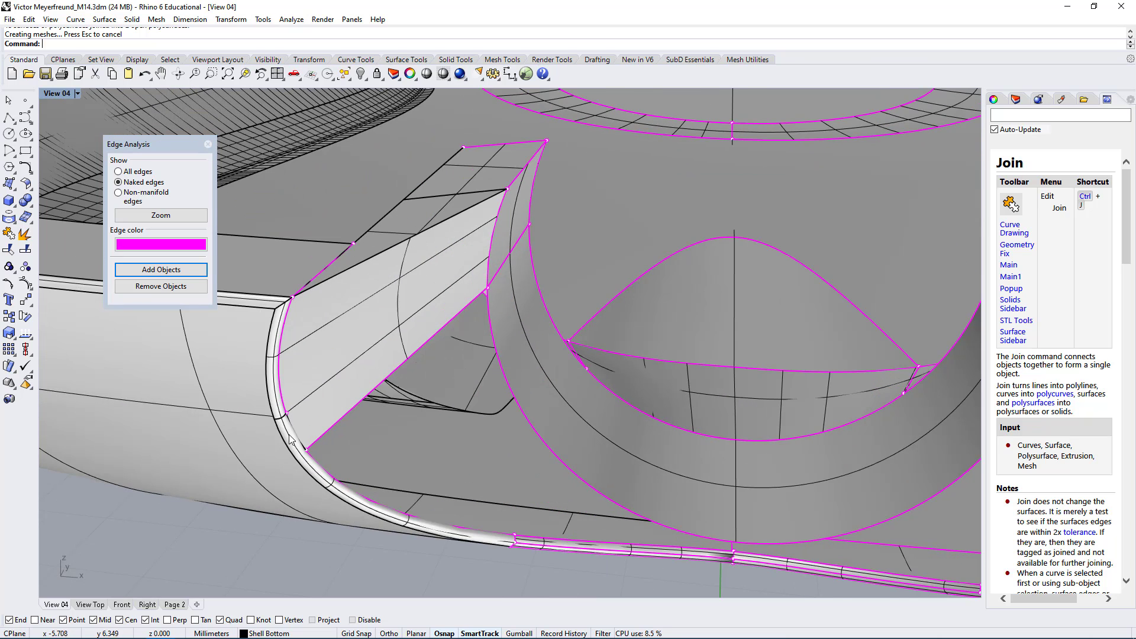
{"action": "scroll", "coordinate": [290, 439], "scroll_direction": "up", "scroll_amount": 2}
{"action": "left_click", "coordinate": [355, 321]}
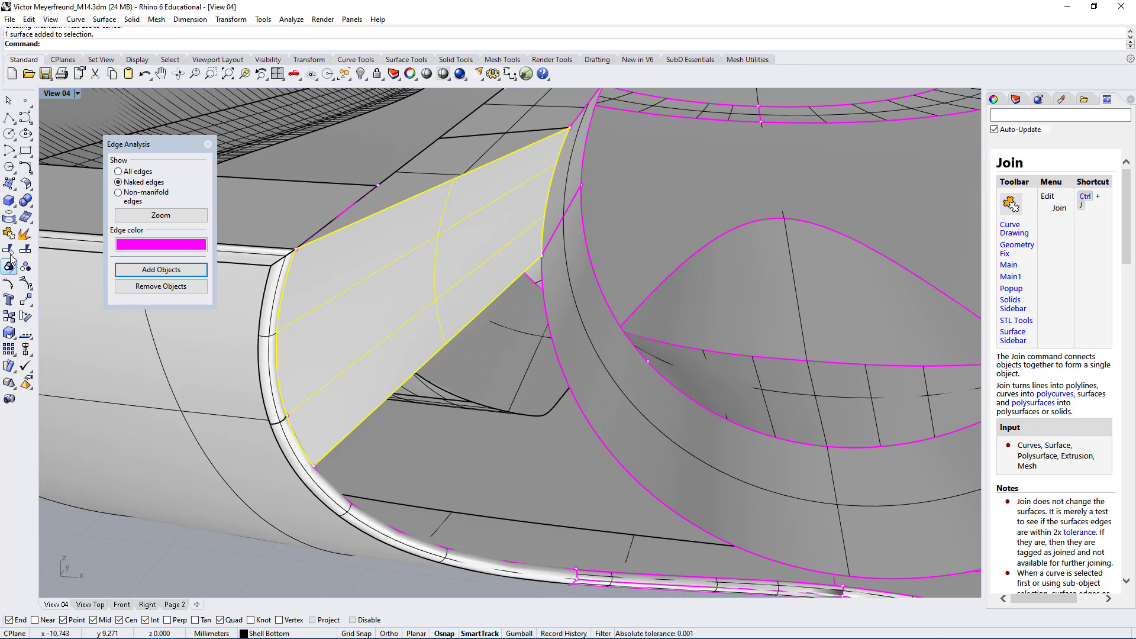
{"action": "left_click", "coordinate": [25, 235]}
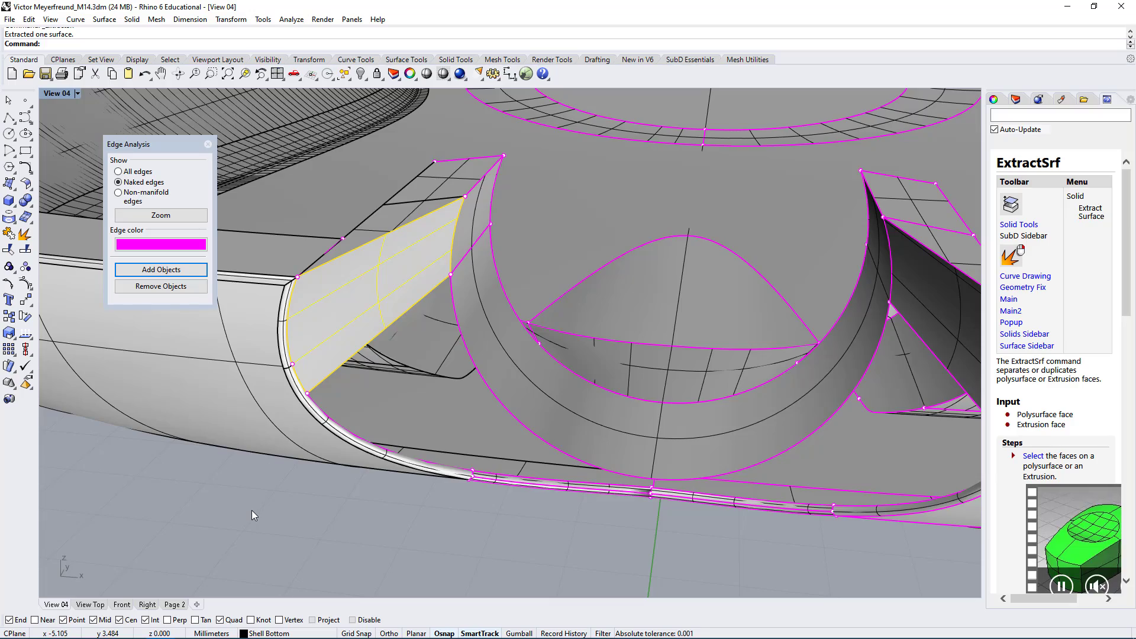
{"action": "type", "text": "UntrimAll"}
{"action": "key", "text": "Return"}
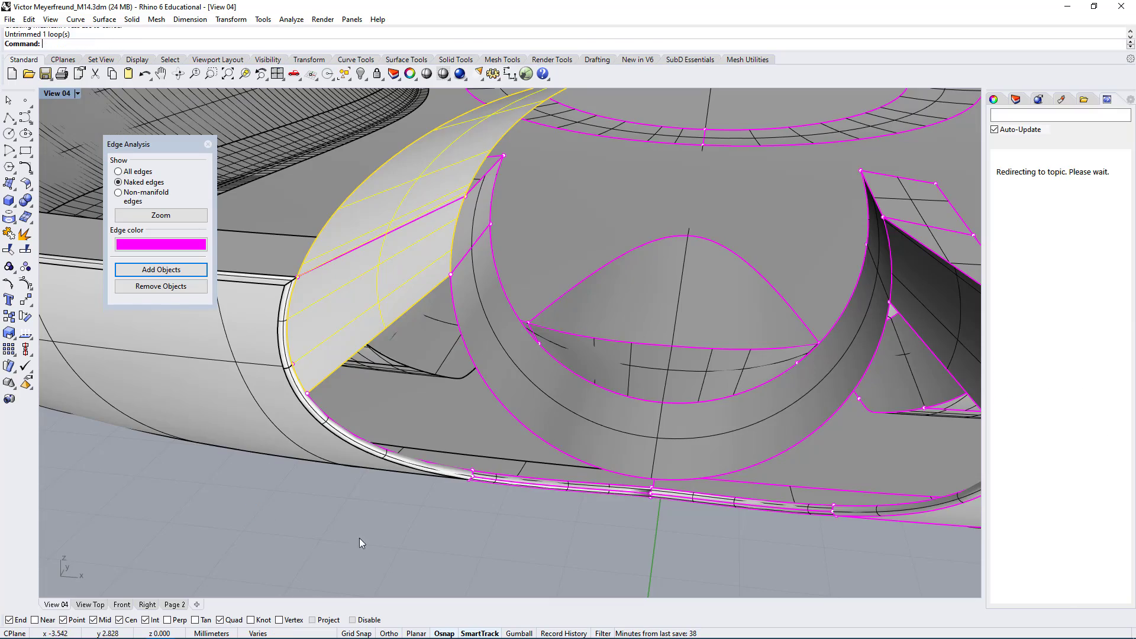
{"action": "right_click_drag", "start_coordinate": [360, 538], "coordinate": [714, 532]}
{"action": "left_click", "coordinate": [729, 548]}
- Extract the triangular corner face and the adjoining flat top face of the rim from the polysurface, then clear the selection
{"action": "scroll", "coordinate": [587, 358], "scroll_direction": "up", "scroll_amount": 10}
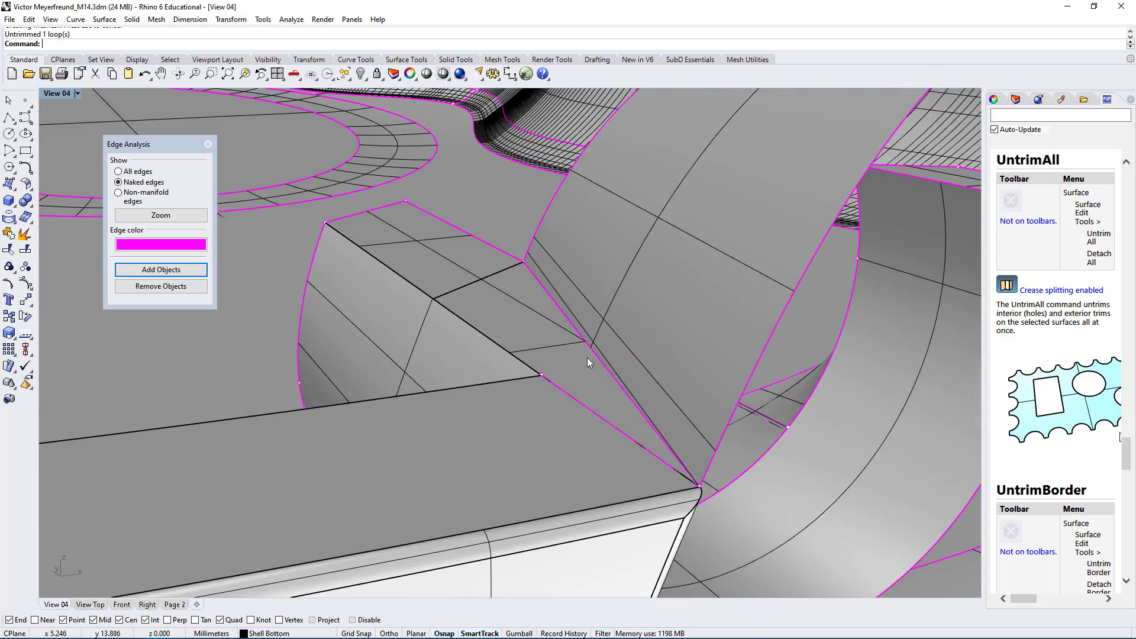
{"action": "scroll", "coordinate": [575, 387], "scroll_direction": "down", "scroll_amount": 3}
{"action": "scroll", "coordinate": [521, 378], "scroll_direction": "down", "scroll_amount": 7}
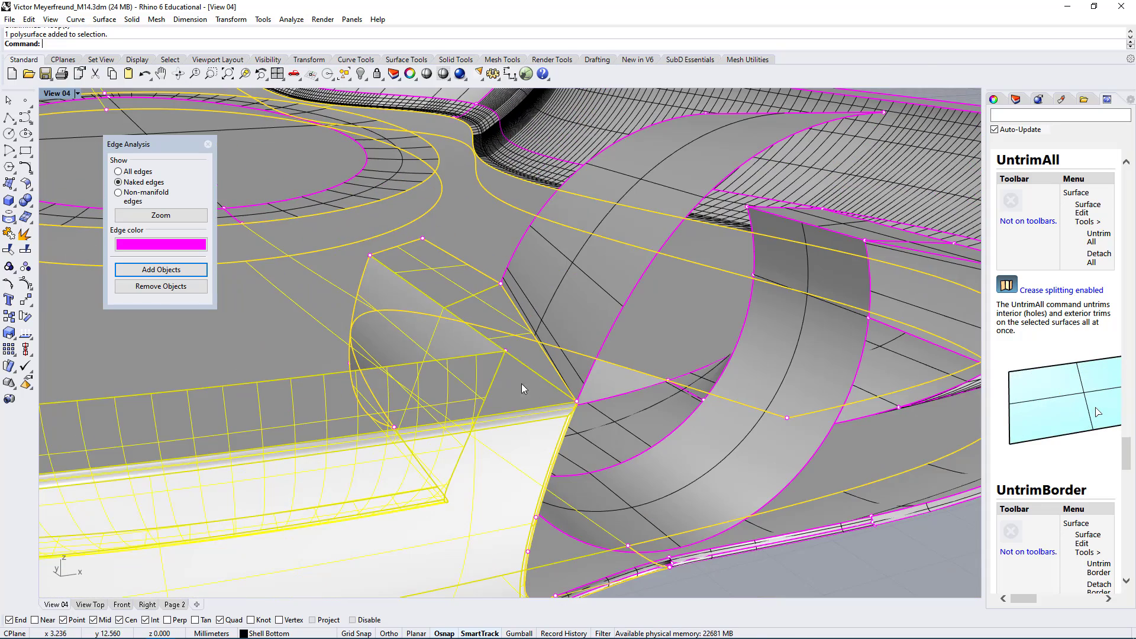
{"action": "left_click", "coordinate": [882, 563]}
{"action": "left_click", "coordinate": [497, 290], "text": "ctrl+shift"}
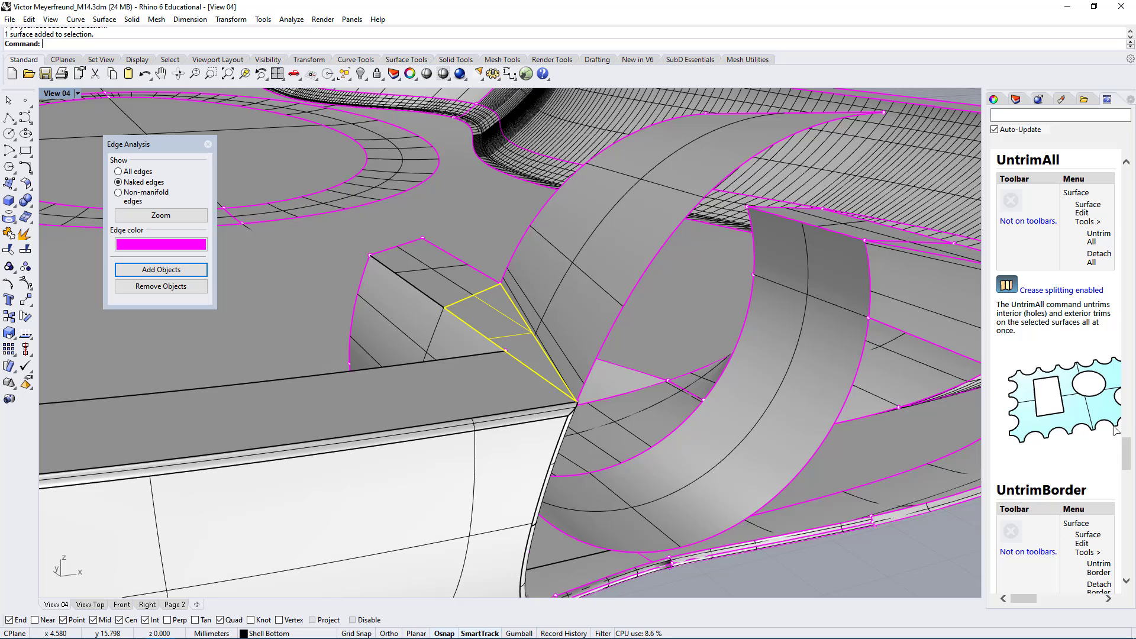
{"action": "left_click", "coordinate": [517, 400], "text": "ctrl+shift"}
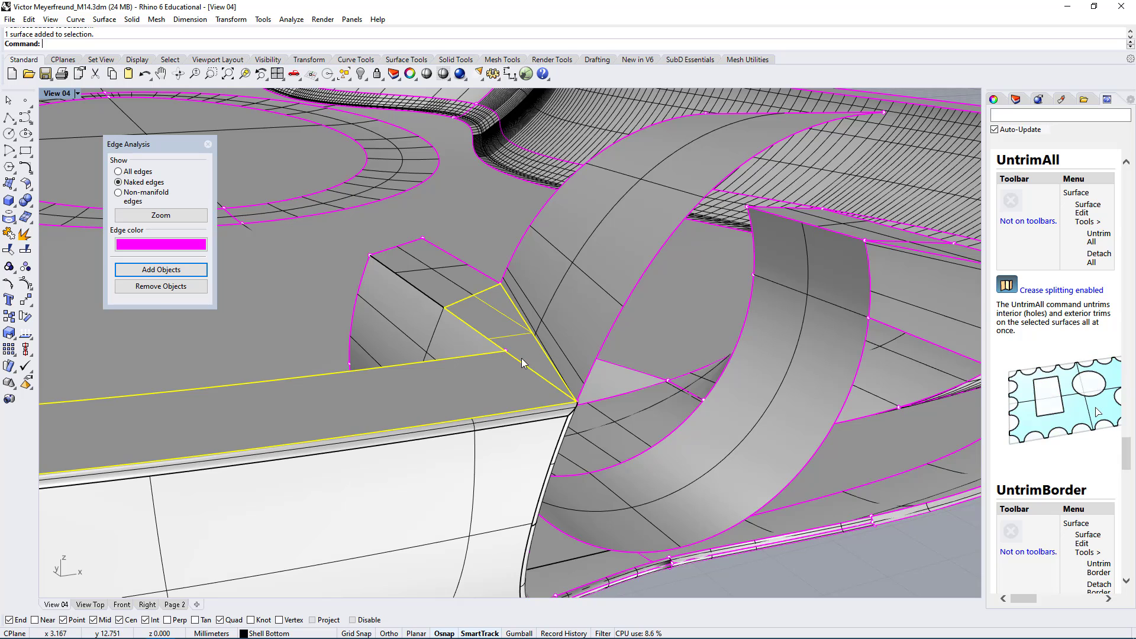
{"action": "left_click", "coordinate": [24, 249]}
{"action": "left_click", "coordinate": [822, 578]}
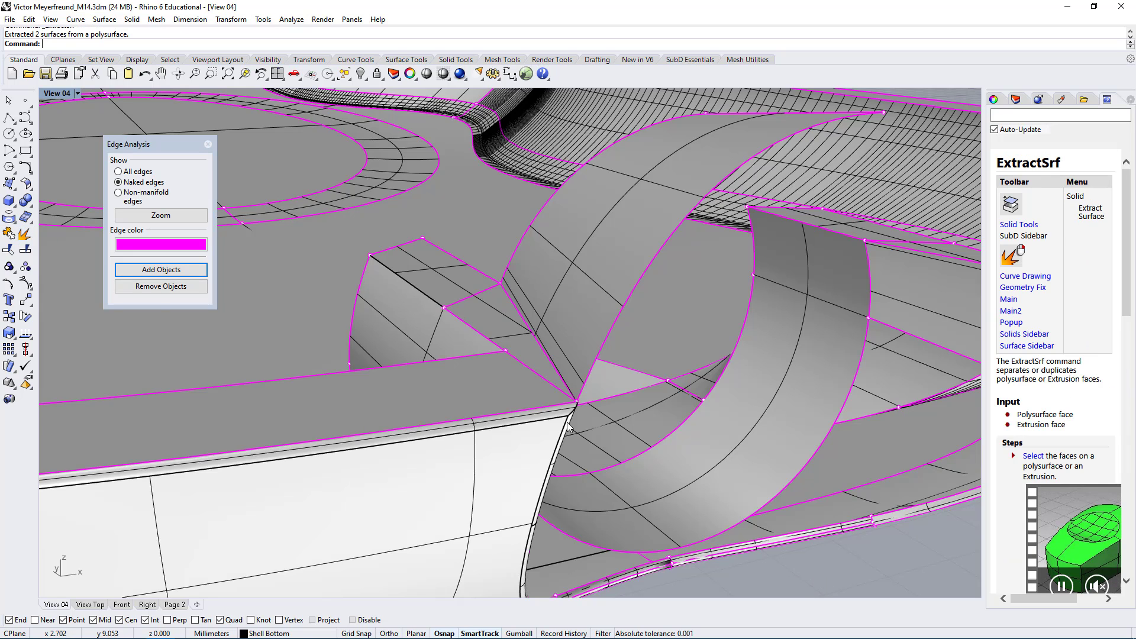
- Trim away the excess of the untrimmed curved surface beyond the triangular corner face, using that face as the cutting object
{"action": "right_click_drag", "start_coordinate": [821, 578], "coordinate": [496, 334]}
{"action": "left_click", "coordinate": [496, 334]}
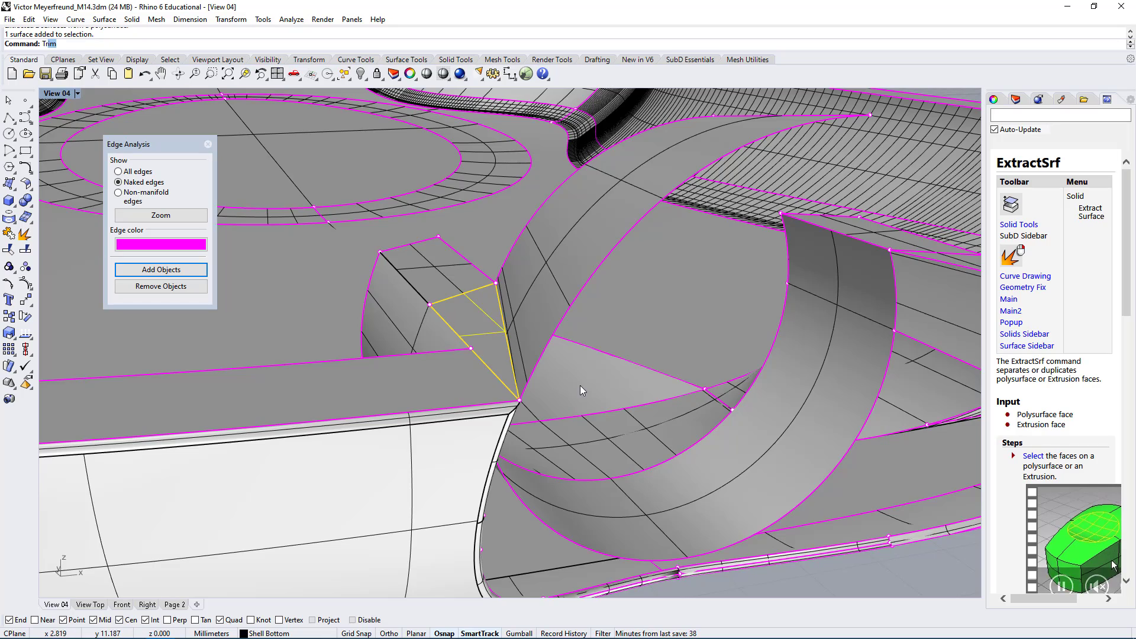
{"action": "key", "text": "ctrl+t"}
{"action": "left_click", "coordinate": [567, 237]}
{"action": "right_click_drag", "start_coordinate": [567, 236], "coordinate": [567, 361]}
{"action": "key", "text": "Return"}
- Join the triangular corner face with the adjoining rim surfaces and check the corner for remaining naked edges
{"action": "right_click_drag", "start_coordinate": [495, 375], "coordinate": [700, 528]}
{"action": "left_click", "coordinate": [546, 515]}
{"action": "scroll", "coordinate": [546, 515], "scroll_direction": "up", "scroll_amount": 5}
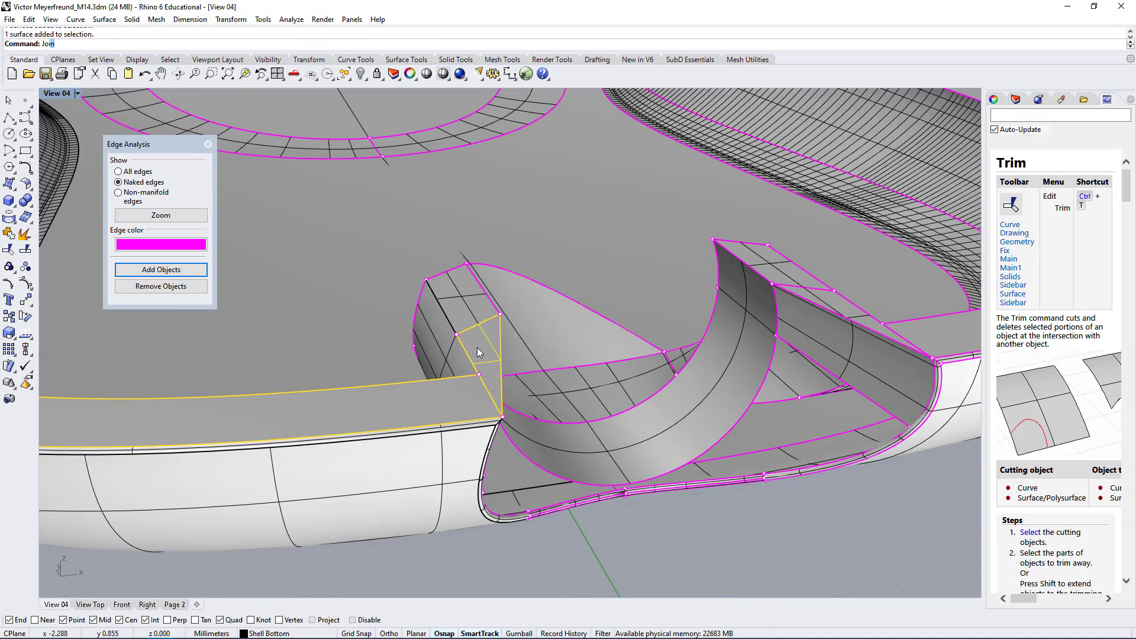
{"action": "key", "text": "Return"}
{"action": "scroll", "coordinate": [617, 235], "scroll_direction": "up", "scroll_amount": 4}
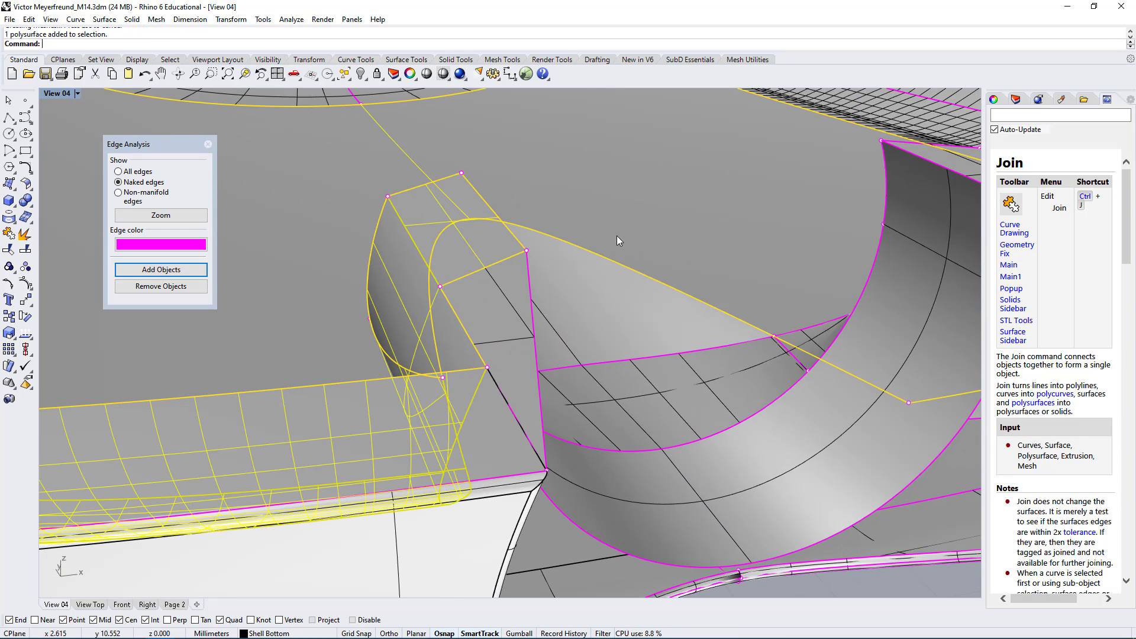
{"action": "scroll", "coordinate": [524, 438], "scroll_direction": "up", "scroll_amount": 6}
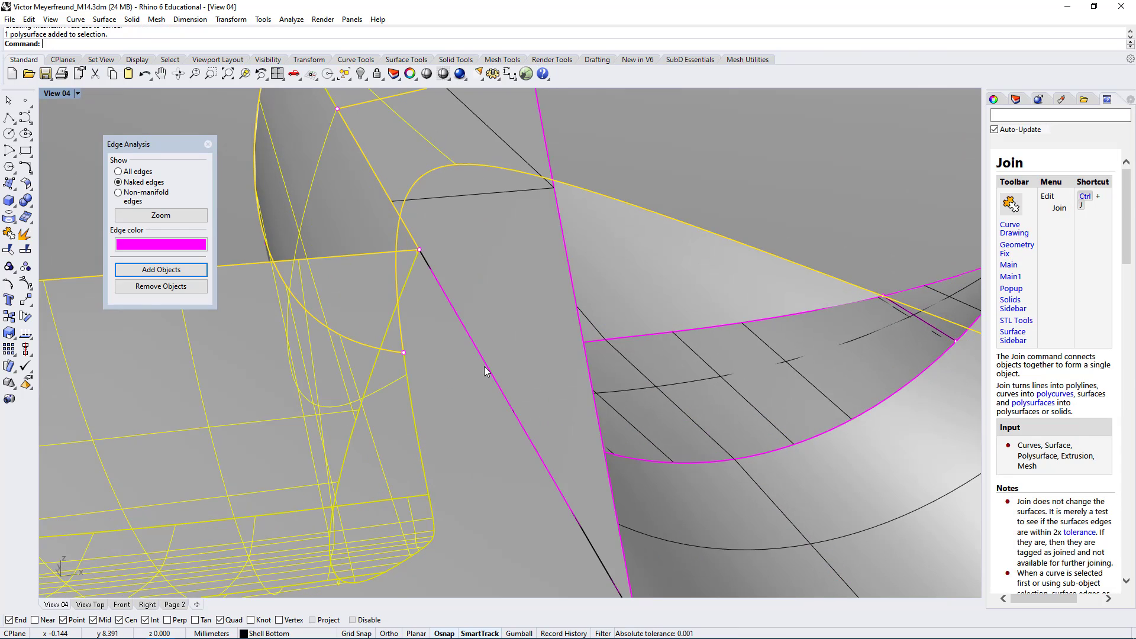
- Show the hidden surfaces around the outer side of the U-shaped opening again
{"action": "scroll", "coordinate": [453, 314], "scroll_direction": "down", "scroll_amount": 8}
{"action": "right_click_drag", "start_coordinate": [398, 236], "coordinate": [515, 527]}
{"action": "scroll", "coordinate": [308, 245], "scroll_direction": "up", "scroll_amount": 4}
{"action": "right_click_drag", "start_coordinate": [342, 382], "coordinate": [328, 375]}
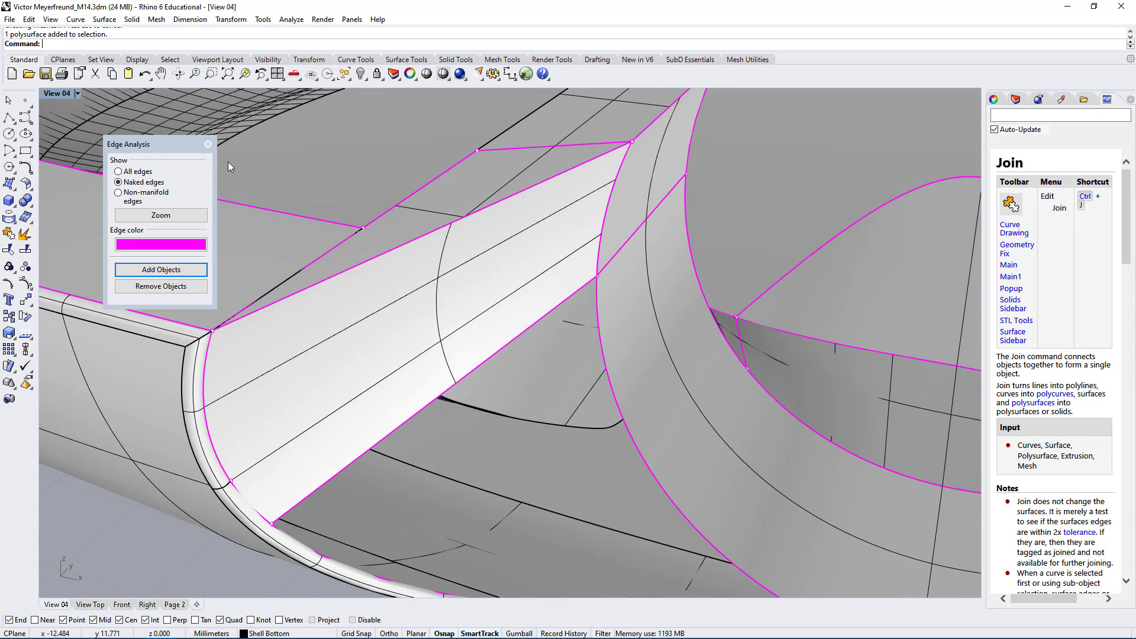
{"action": "type", "text": "s"}
{"action": "key", "text": "Return"}
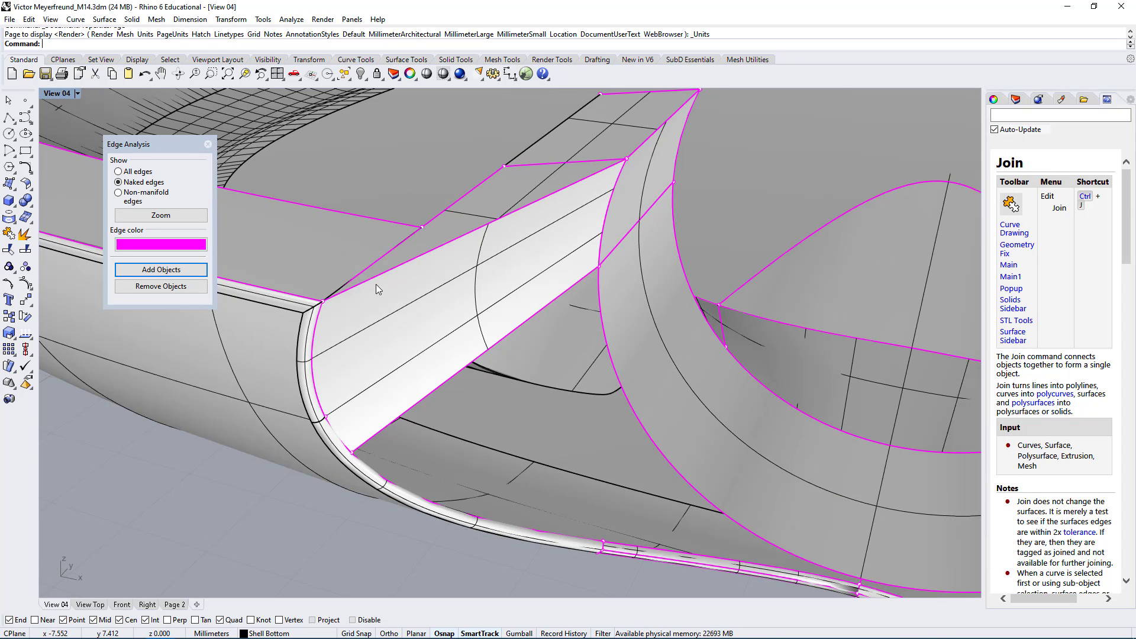
{"action": "scroll", "coordinate": [409, 238], "scroll_direction": "down", "scroll_amount": 1}
{"action": "right_click_drag", "start_coordinate": [320, 390], "coordinate": [582, 541]}
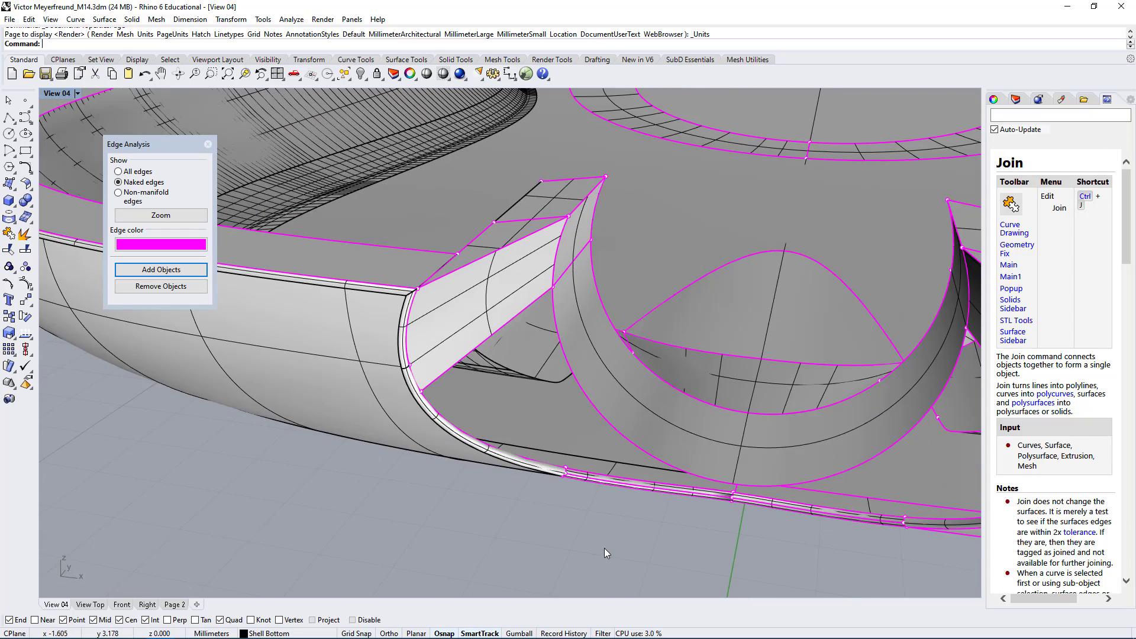
{"action": "type", "text": "how"}
{"action": "key", "text": "Return"}
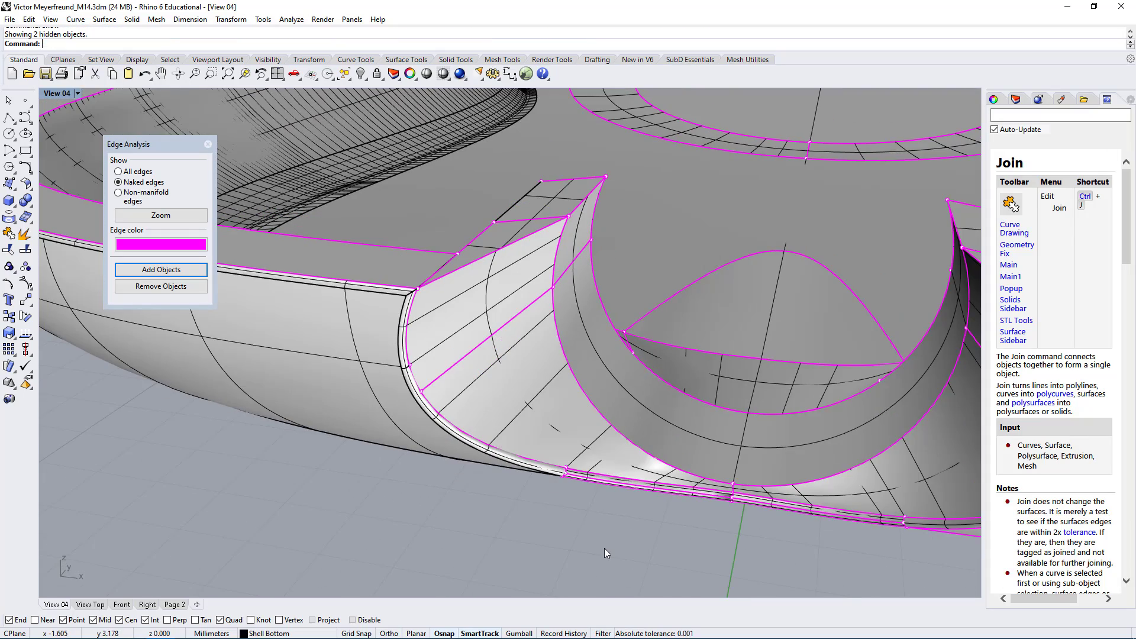
- Select all objects of the model and join them
{"action": "scroll", "coordinate": [545, 328], "scroll_direction": "down", "scroll_amount": 5}
{"action": "scroll", "coordinate": [503, 322], "scroll_direction": "down", "scroll_amount": 3}
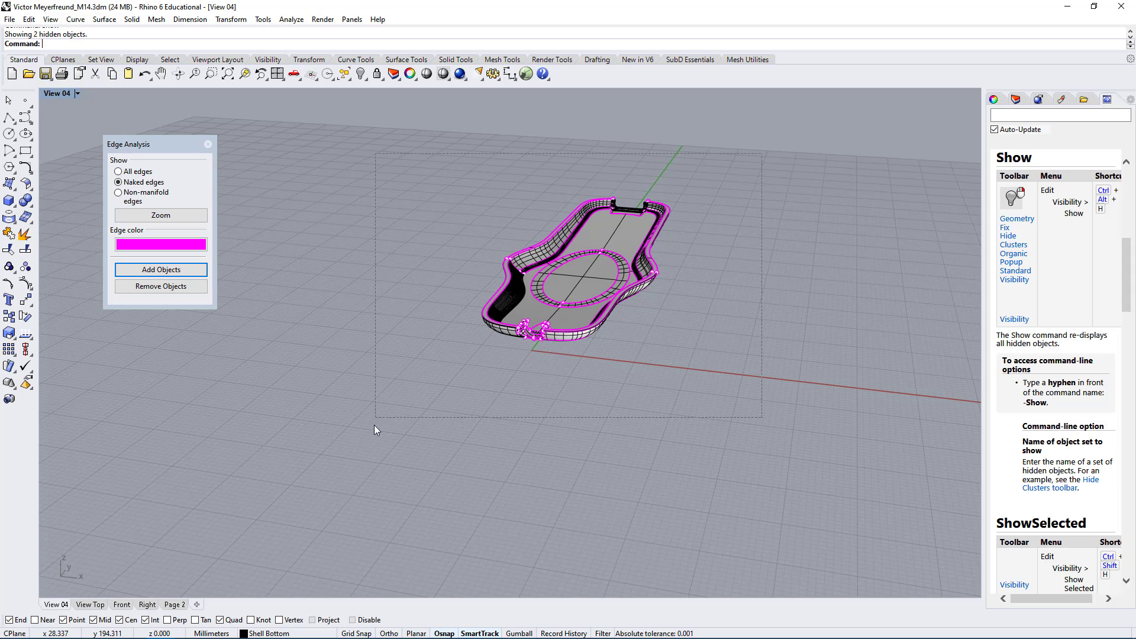
{"action": "key", "text": "ctrl+a"}
{"action": "left_click", "coordinate": [8, 233]}
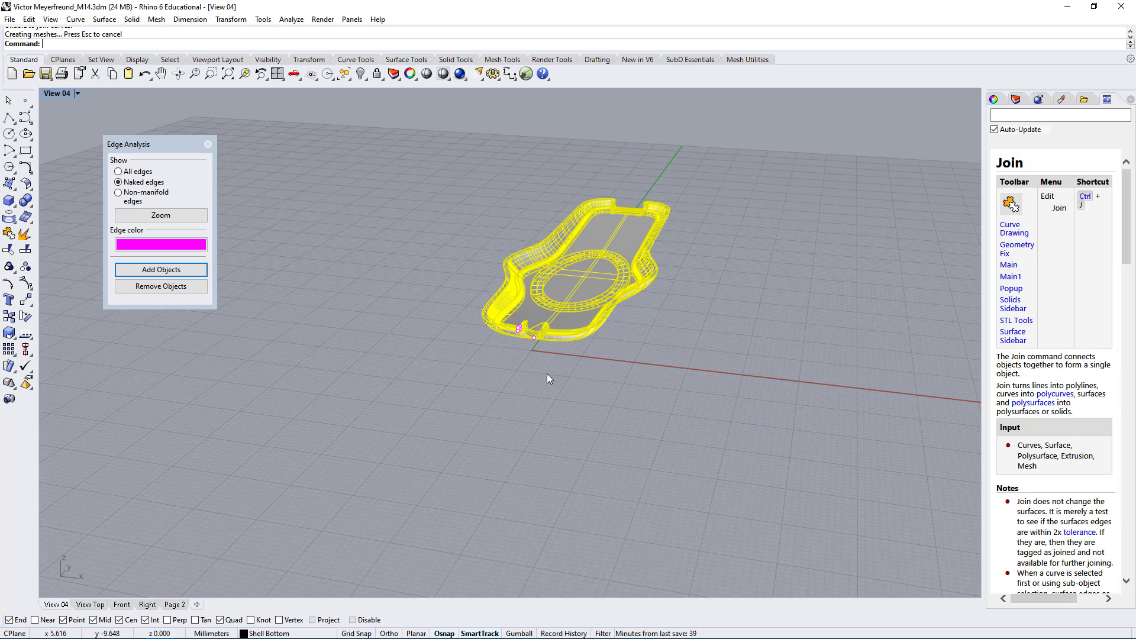
- Examine the remaining naked edge at the lowest point of the U-shaped opening, between the two flared side surfaces
{"action": "scroll", "coordinate": [547, 379], "scroll_direction": "up", "scroll_amount": 10}
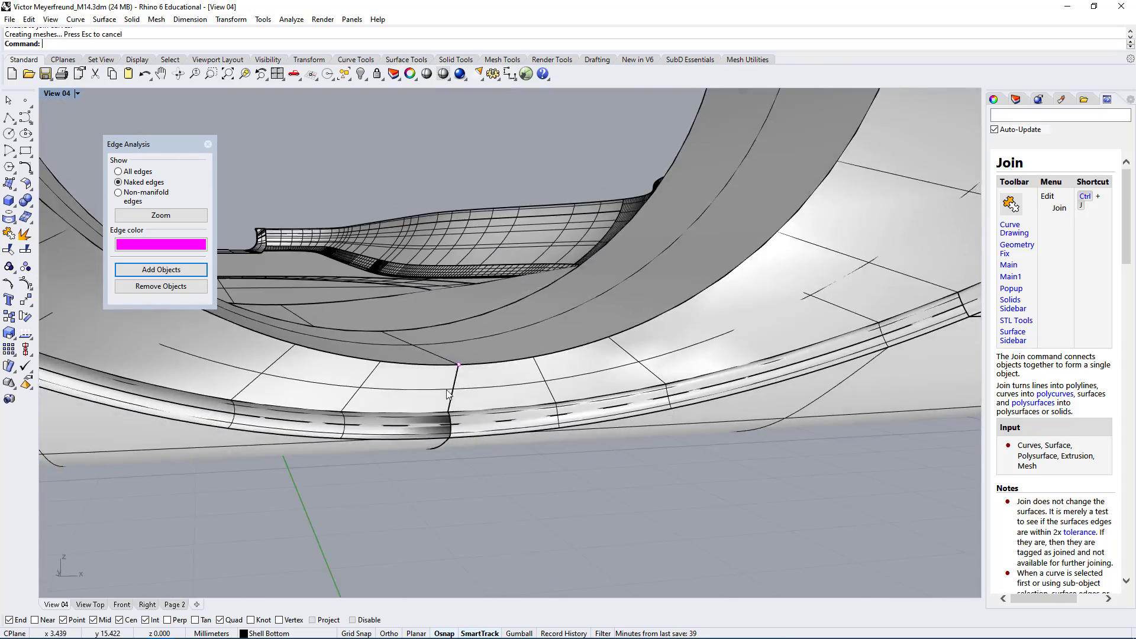
{"action": "right_click_drag", "start_coordinate": [449, 395], "coordinate": [335, 364]}
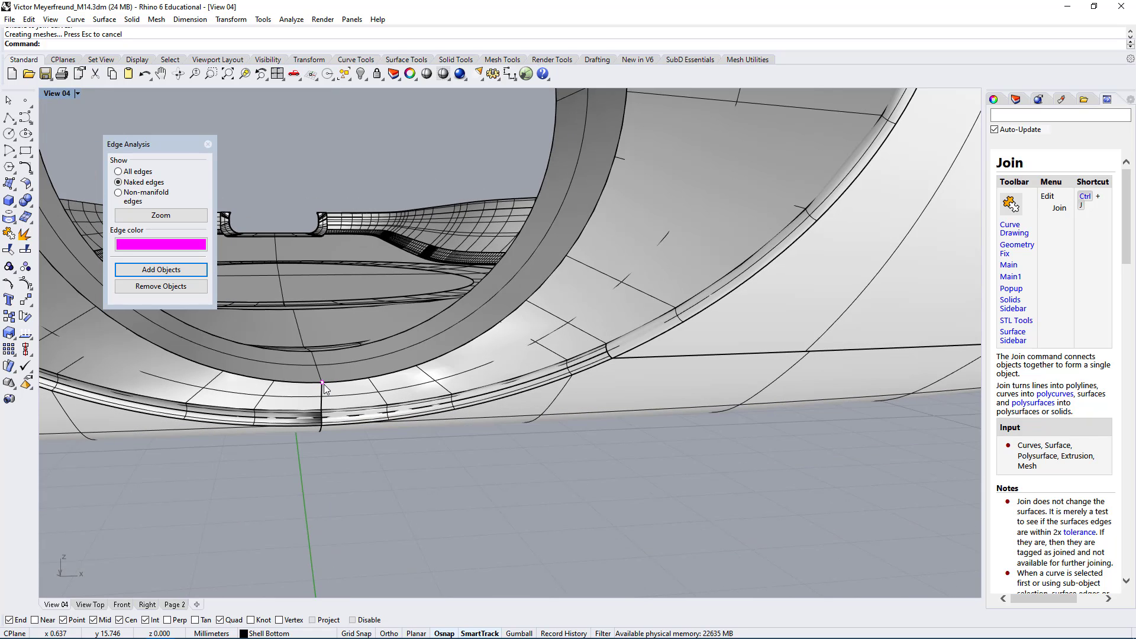
{"action": "left_click", "coordinate": [323, 383]}
{"action": "left_click", "coordinate": [367, 426]}
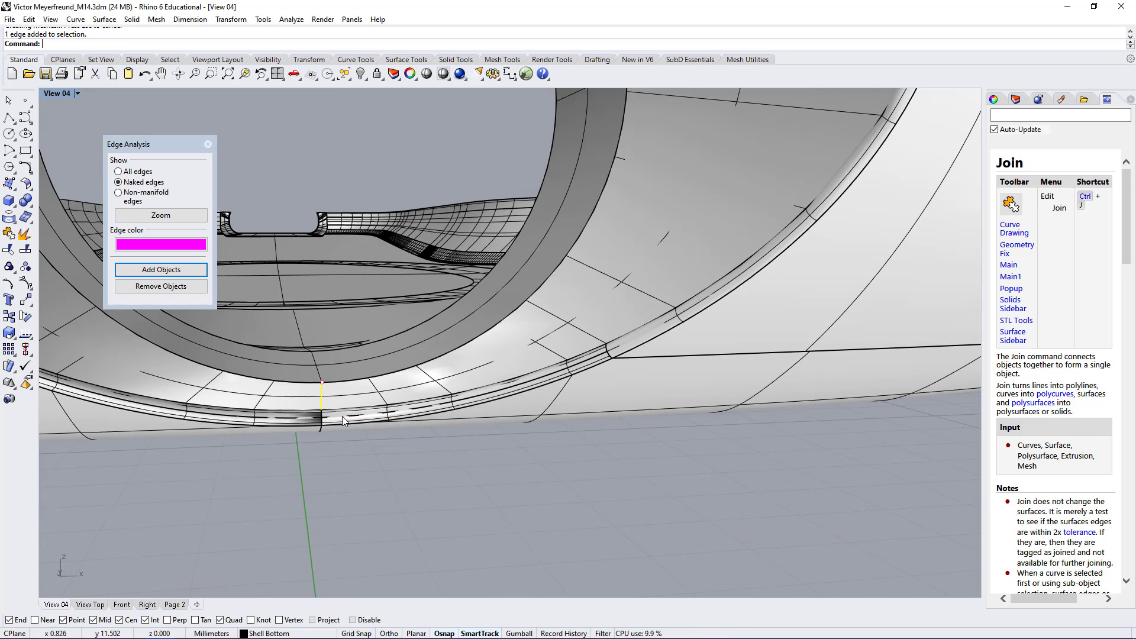
{"action": "type", "text": "zs"}
{"action": "key", "text": "Return"}
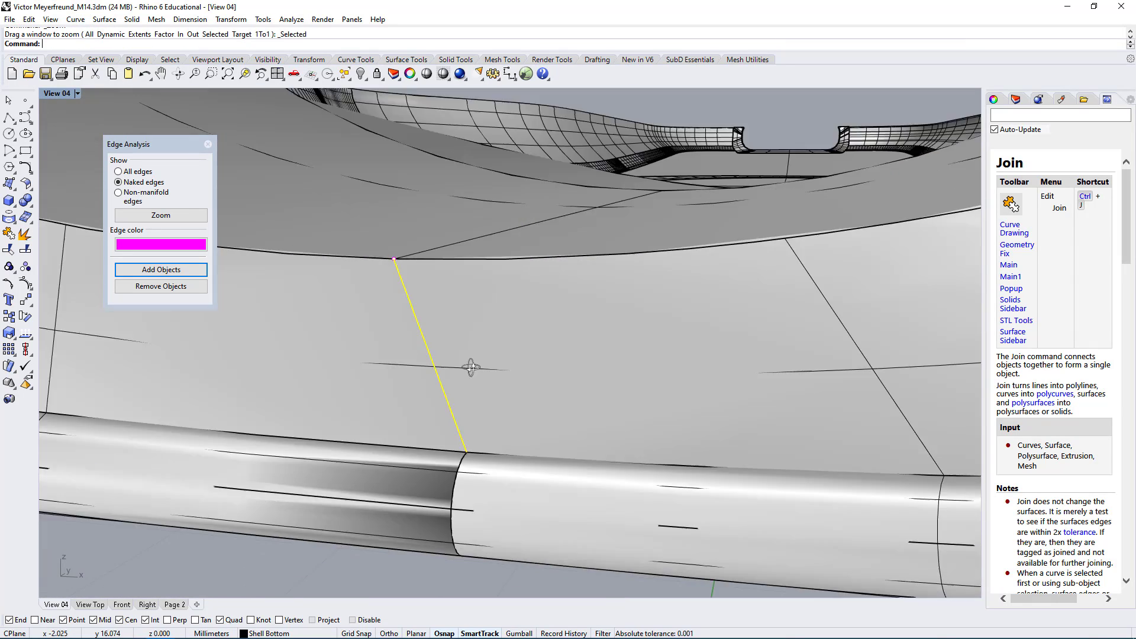
{"action": "scroll", "coordinate": [395, 257], "scroll_direction": "down", "scroll_amount": 3}
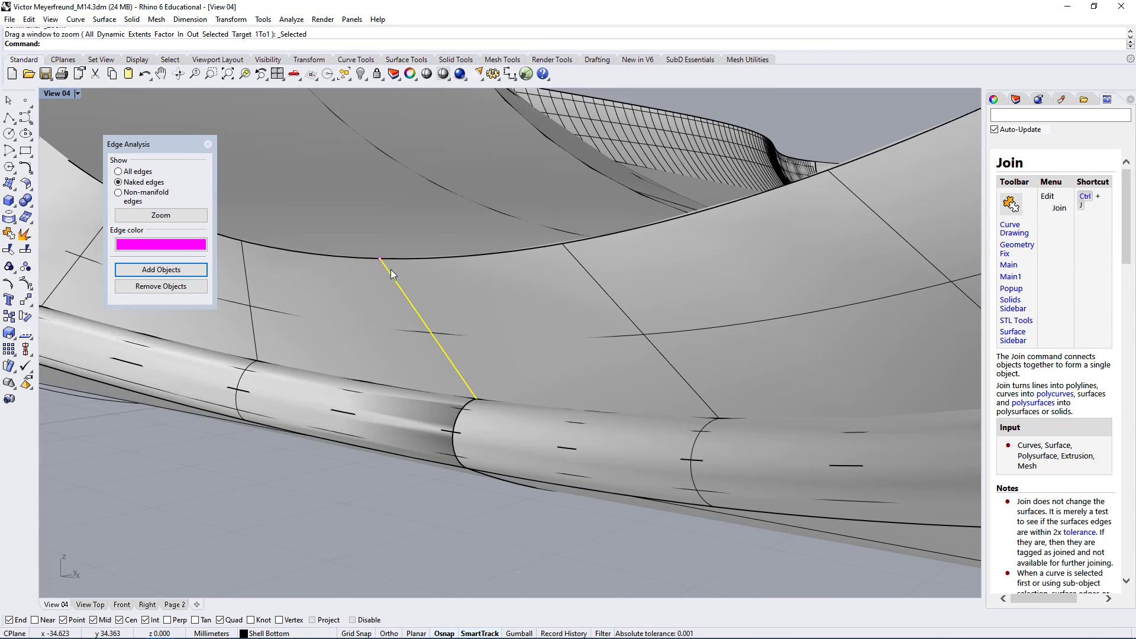
{"action": "scroll", "coordinate": [391, 270], "scroll_direction": "down", "scroll_amount": 2}
{"action": "right_click_drag", "start_coordinate": [395, 338], "coordinate": [636, 334]}
- Extract the two flared outer surfaces on either side of the seam below the U-shaped opening from the polysurface
{"action": "left_click", "coordinate": [556, 325]}
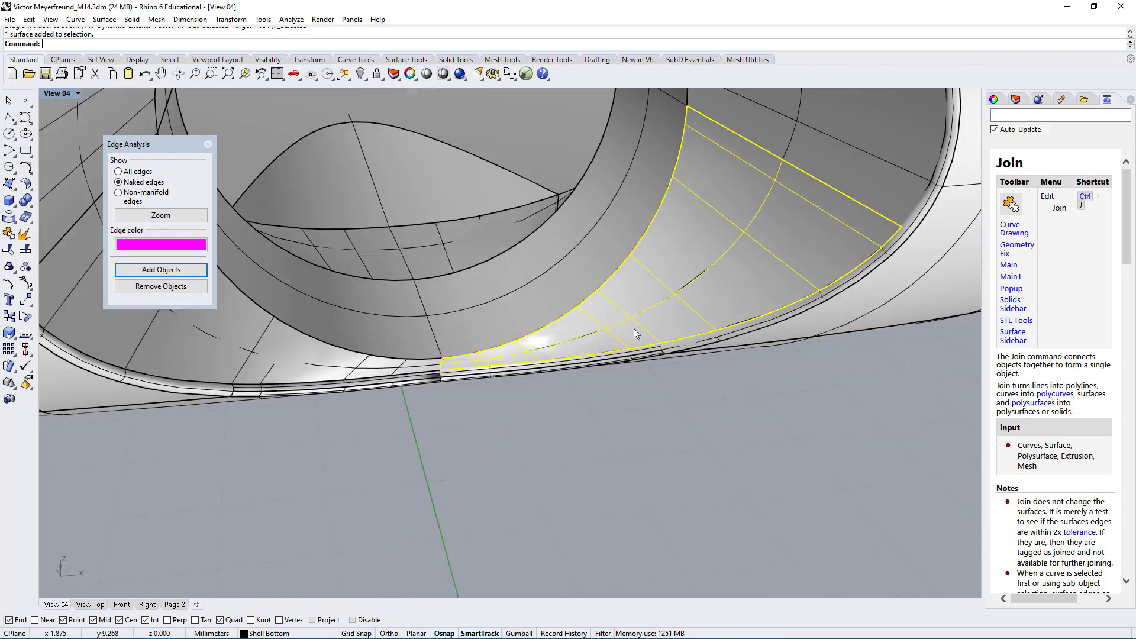
{"action": "right_click", "coordinate": [26, 234]}
{"action": "right_click_drag", "start_coordinate": [404, 478], "coordinate": [276, 314]}
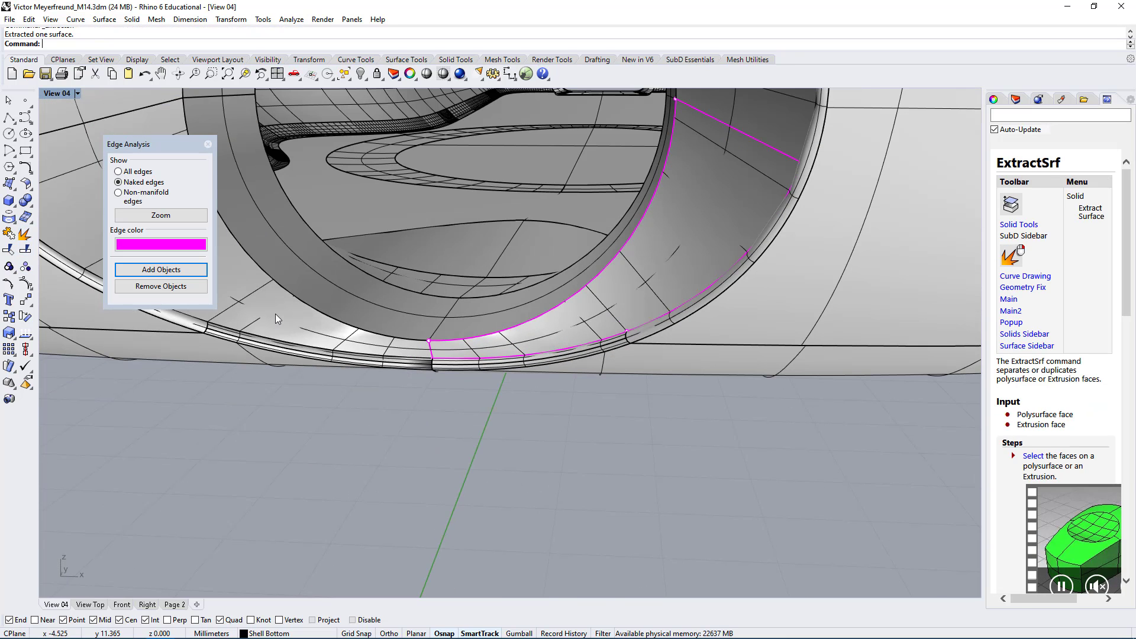
{"action": "left_click", "coordinate": [275, 314]}
{"action": "right_click", "coordinate": [26, 234]}
- Extract the curved inner wall surface of the opening from the polysurface and remove all its trims with UntrimAll
{"action": "right_click_drag", "start_coordinate": [379, 385], "coordinate": [480, 325]}
{"action": "left_click", "coordinate": [486, 325]}
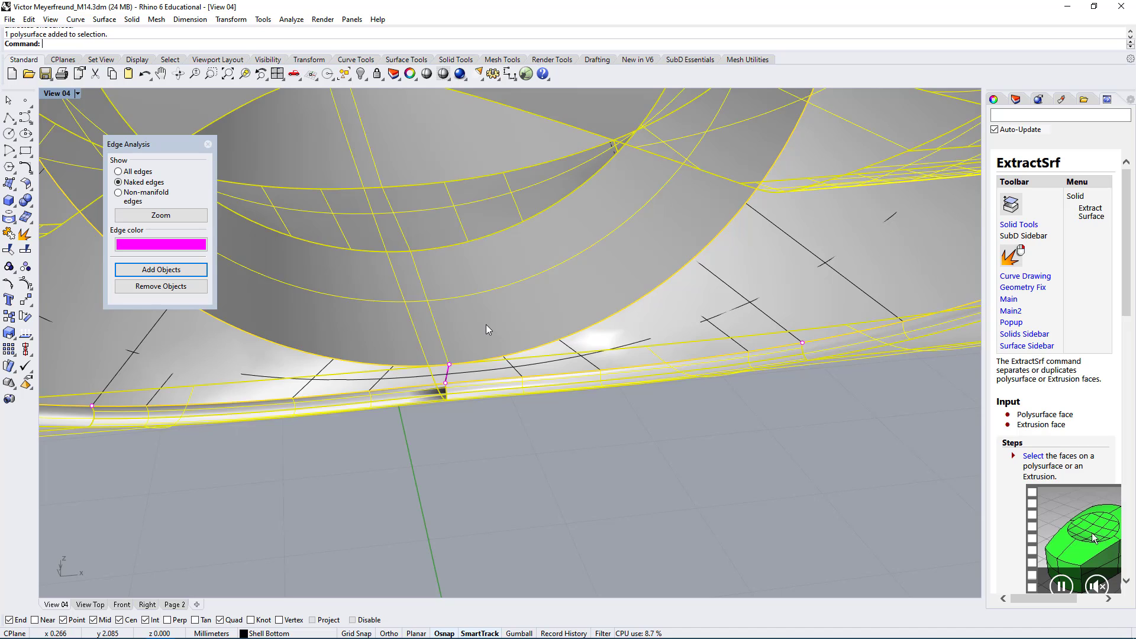
{"action": "left_click", "coordinate": [26, 233]}
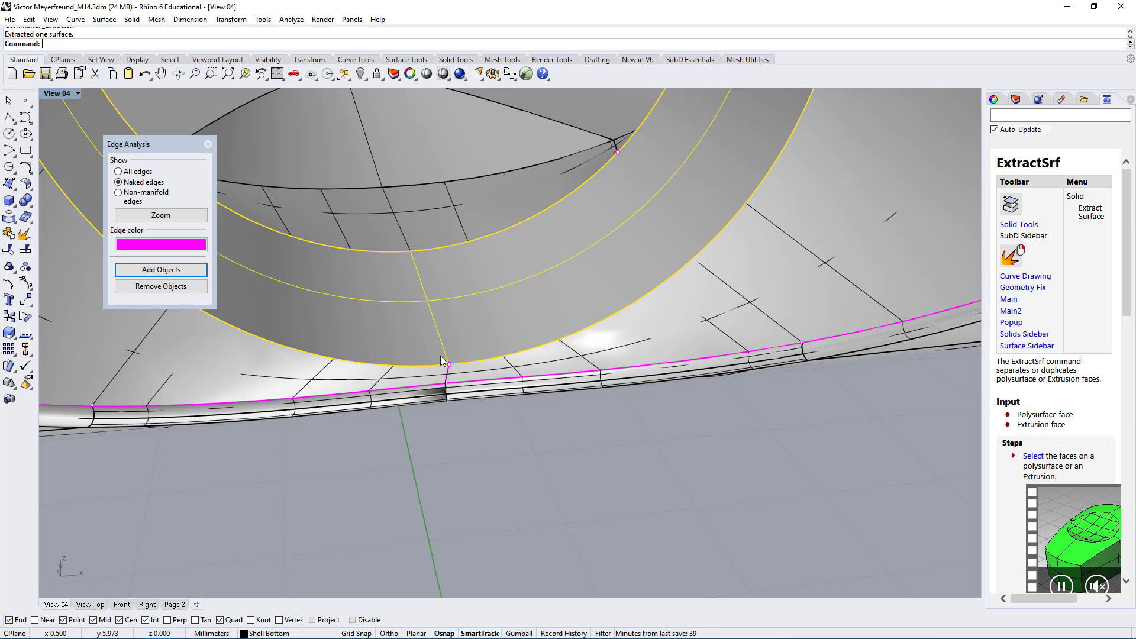
{"action": "type", "text": "Un"}
{"action": "type", "text": "trimAll"}
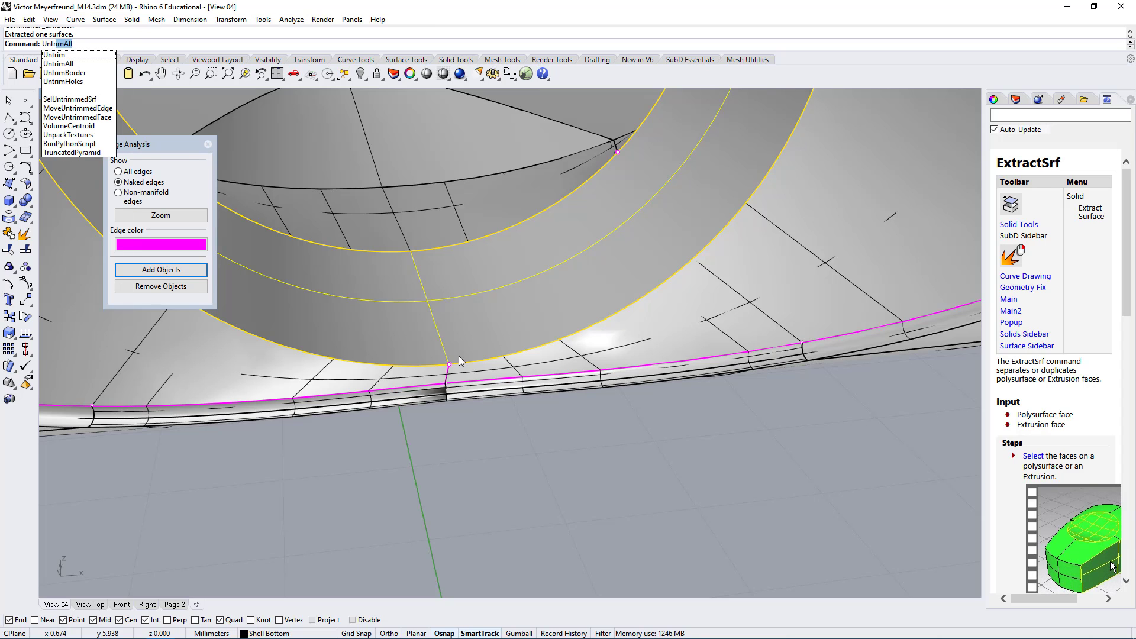
{"action": "key", "text": "Return"}
- Match one flared surface's inner edge to the inner wall with MatchSrf, using position continuity, Average surfaces off and Match edges by closest points on
{"action": "right_click_drag", "start_coordinate": [506, 450], "coordinate": [453, 381]}
{"action": "type", "text": "MatchSrf"}
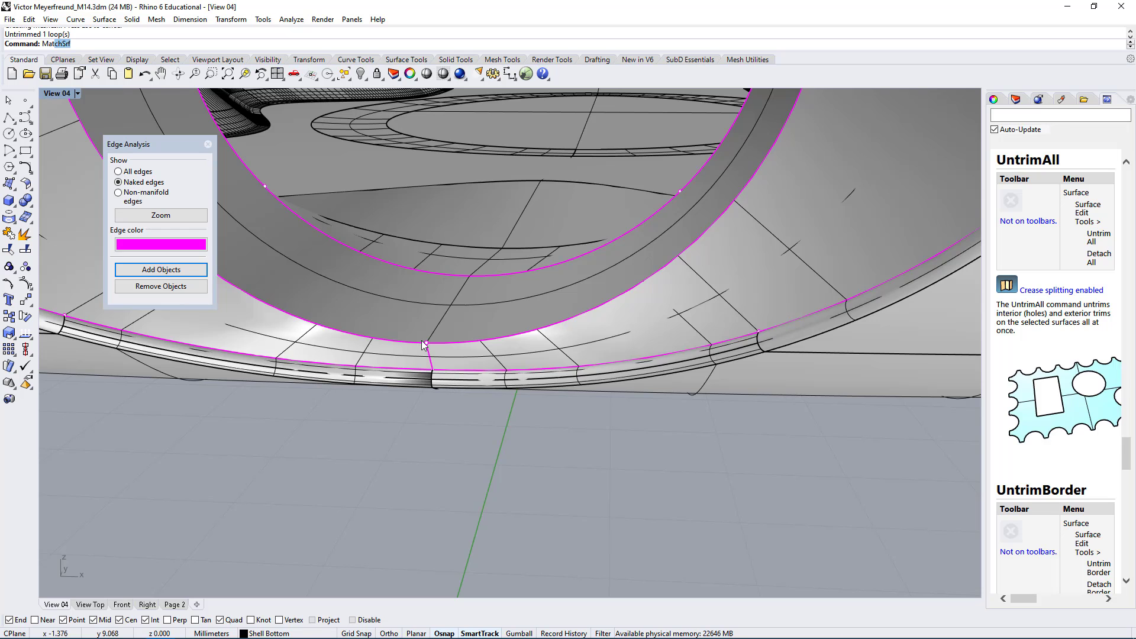
{"action": "key", "text": "Return"}
{"action": "left_click", "coordinate": [527, 346]}
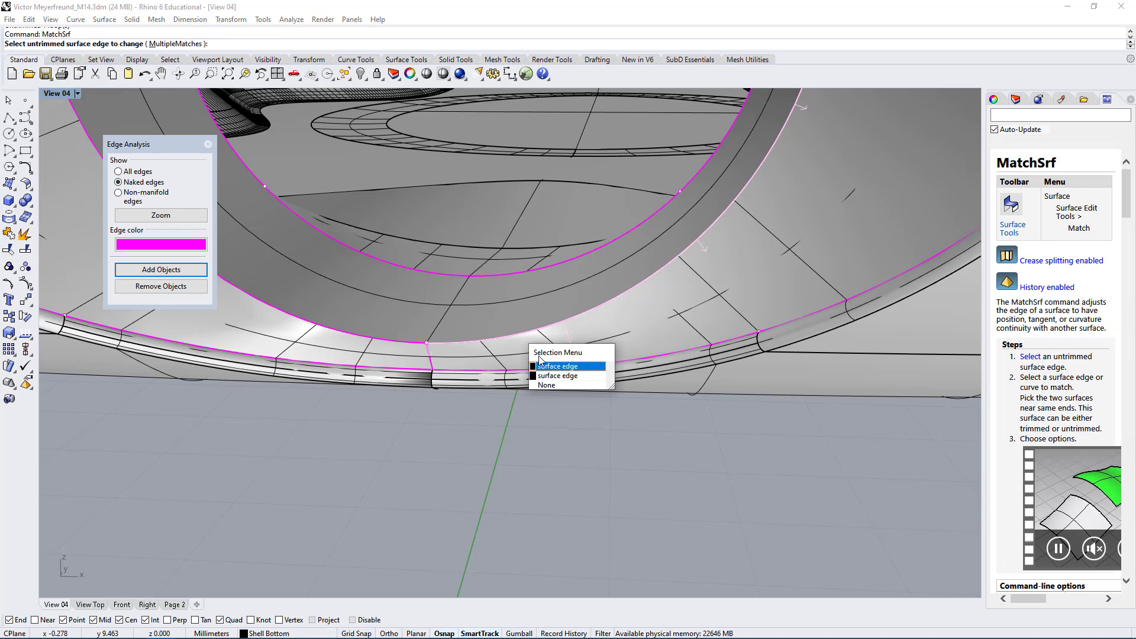
{"action": "left_click", "coordinate": [554, 367]}
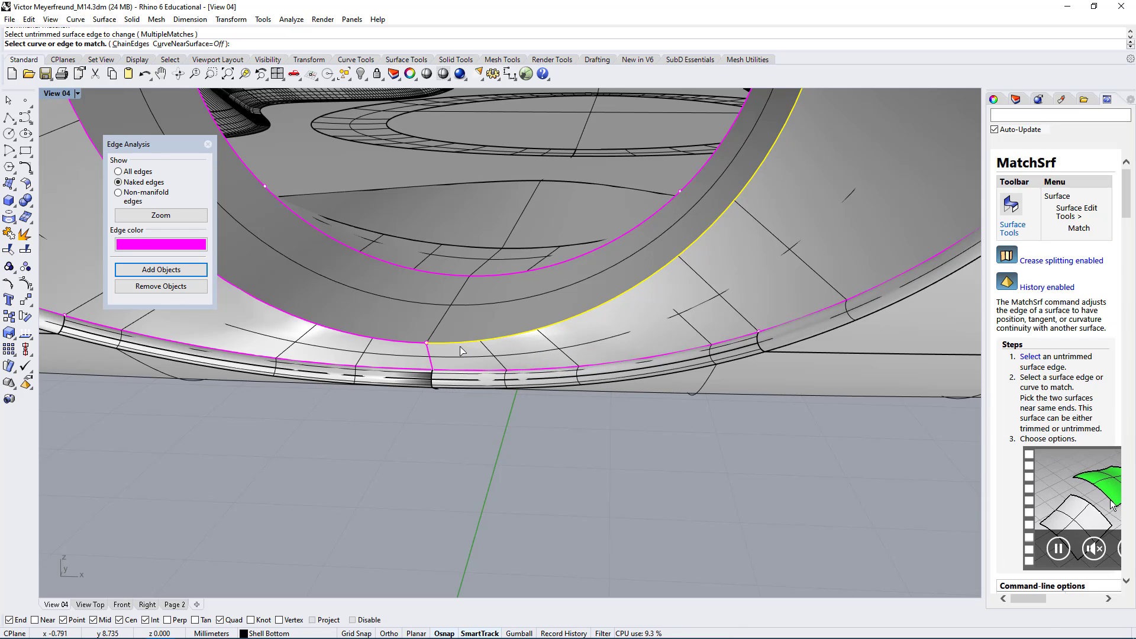
{"action": "left_click", "coordinate": [460, 350]}
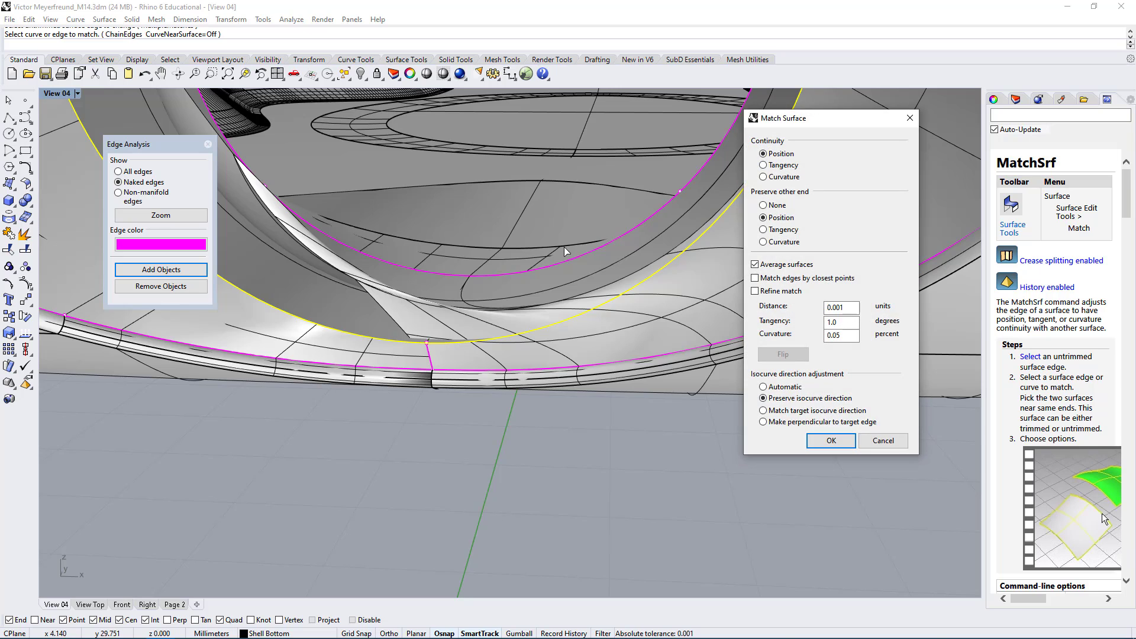
{"action": "right_click_drag", "start_coordinate": [456, 346], "coordinate": [601, 217]}
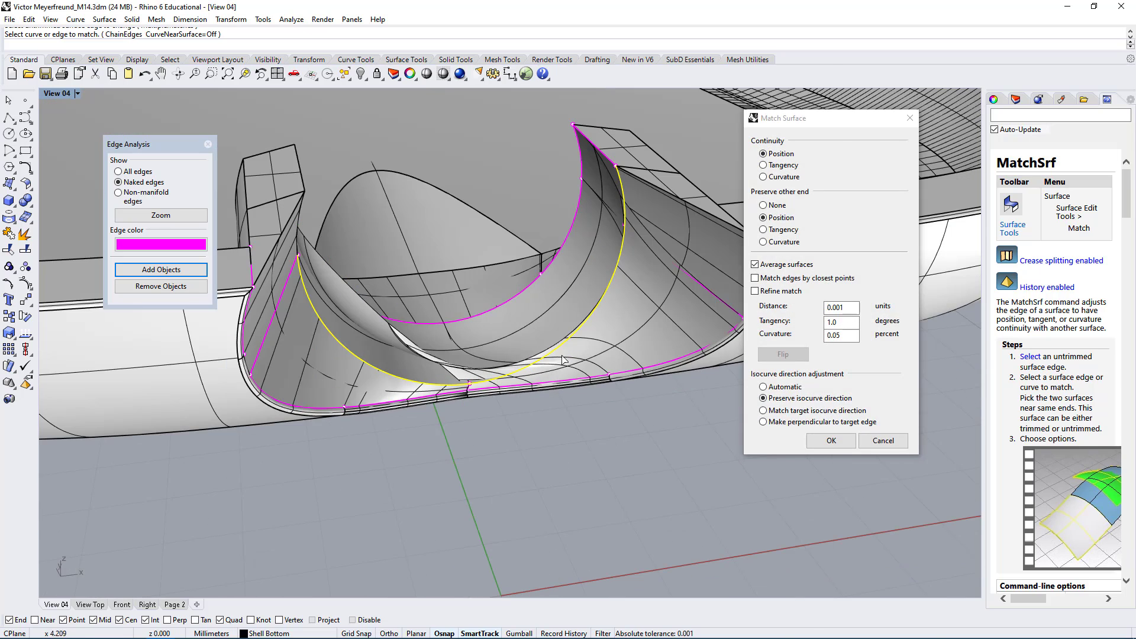
{"action": "right_click_drag", "start_coordinate": [377, 283], "coordinate": [496, 297]}
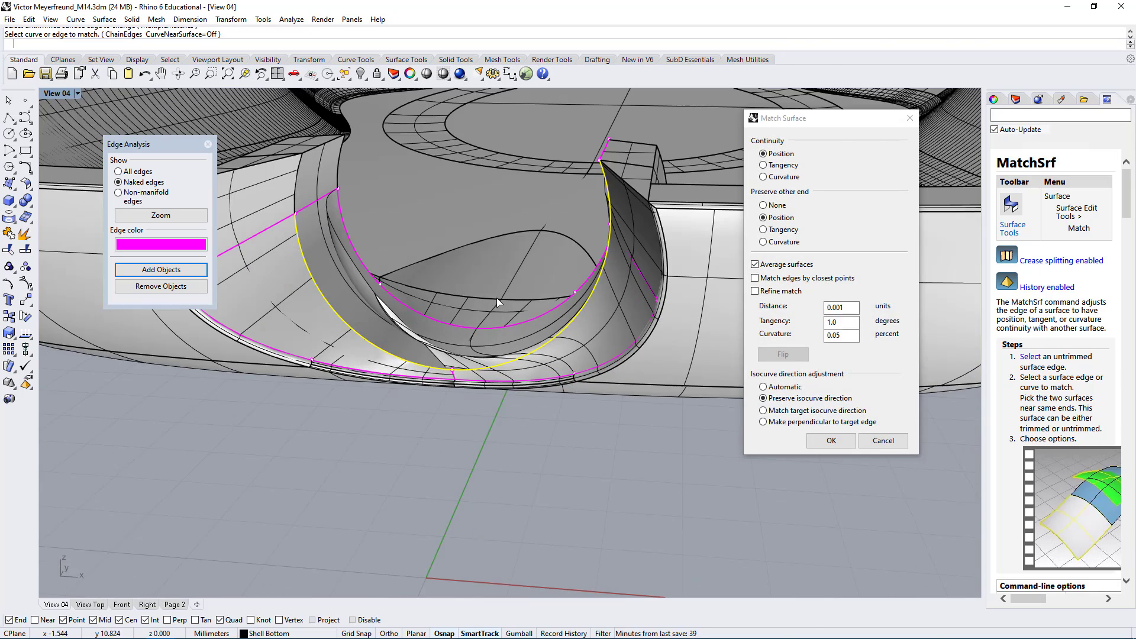
{"action": "left_click", "coordinate": [755, 264]}
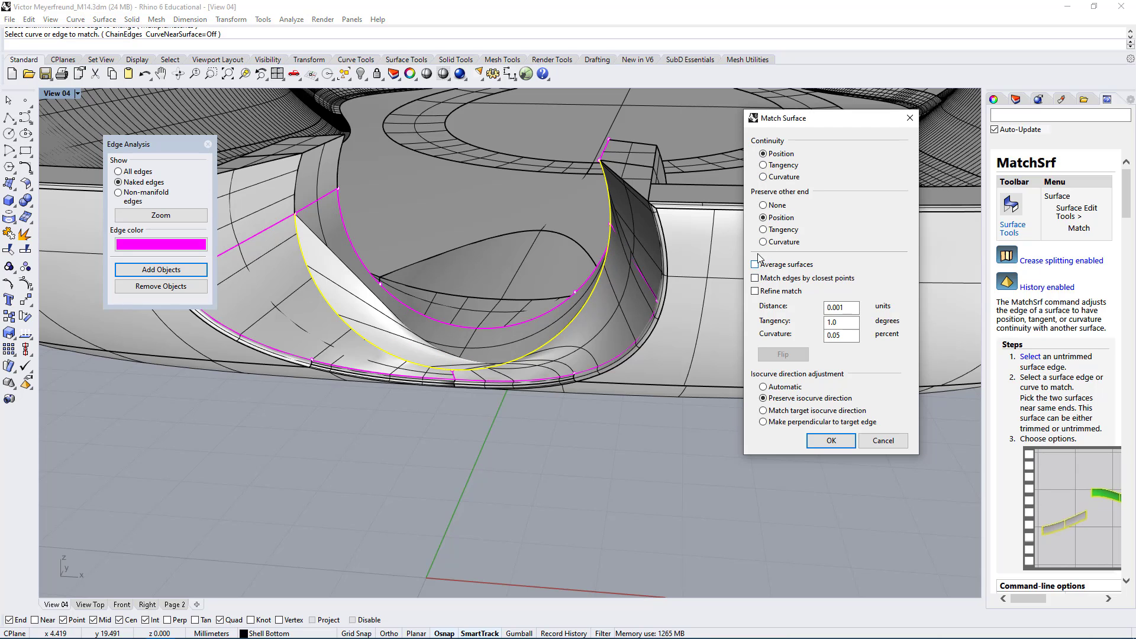
{"action": "left_click", "coordinate": [756, 278]}
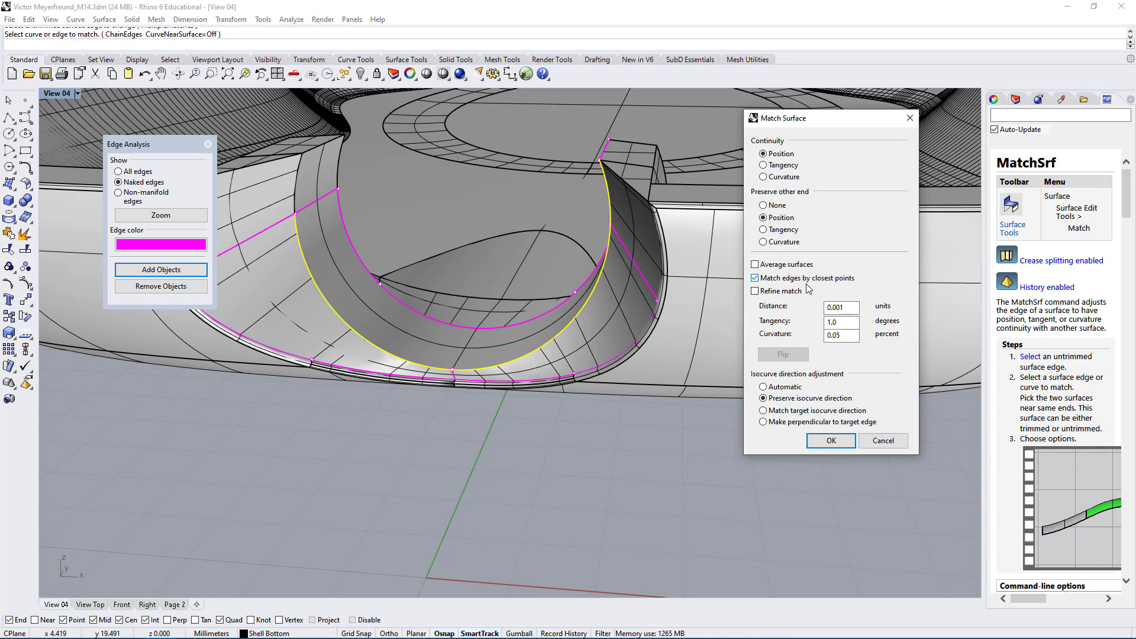
{"action": "left_click", "coordinate": [832, 441]}
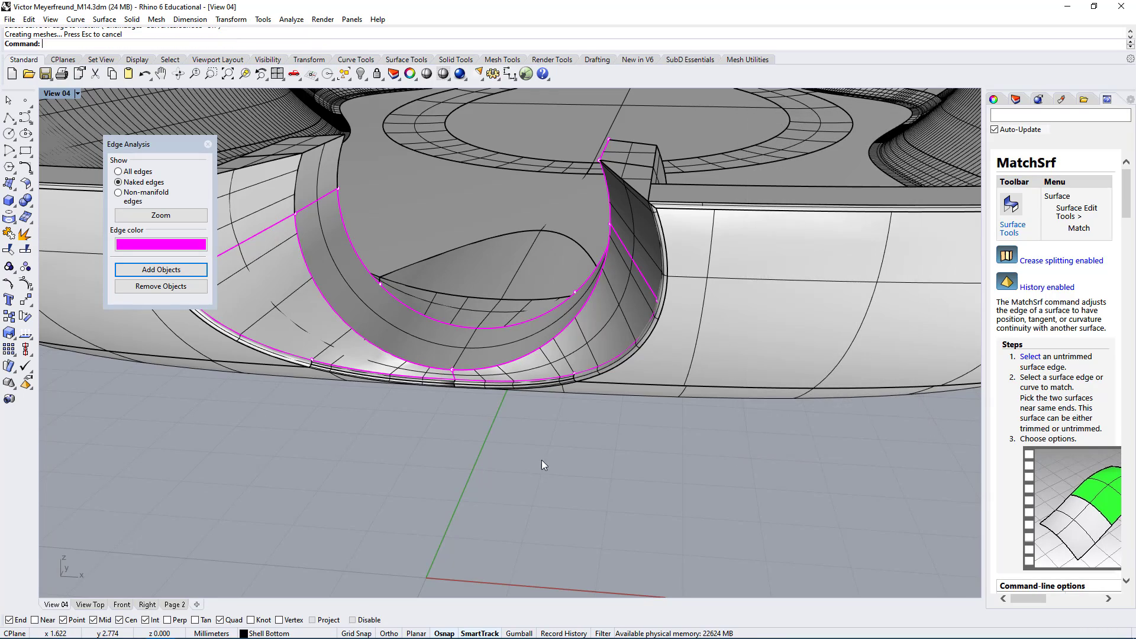
{"action": "right_click_drag", "start_coordinate": [542, 460], "coordinate": [435, 363]}
{"action": "scroll", "coordinate": [431, 372], "scroll_direction": "up", "scroll_amount": 6}
{"action": "scroll", "coordinate": [435, 364], "scroll_direction": "up", "scroll_amount": 5}
{"action": "right_click", "coordinate": [435, 364]}
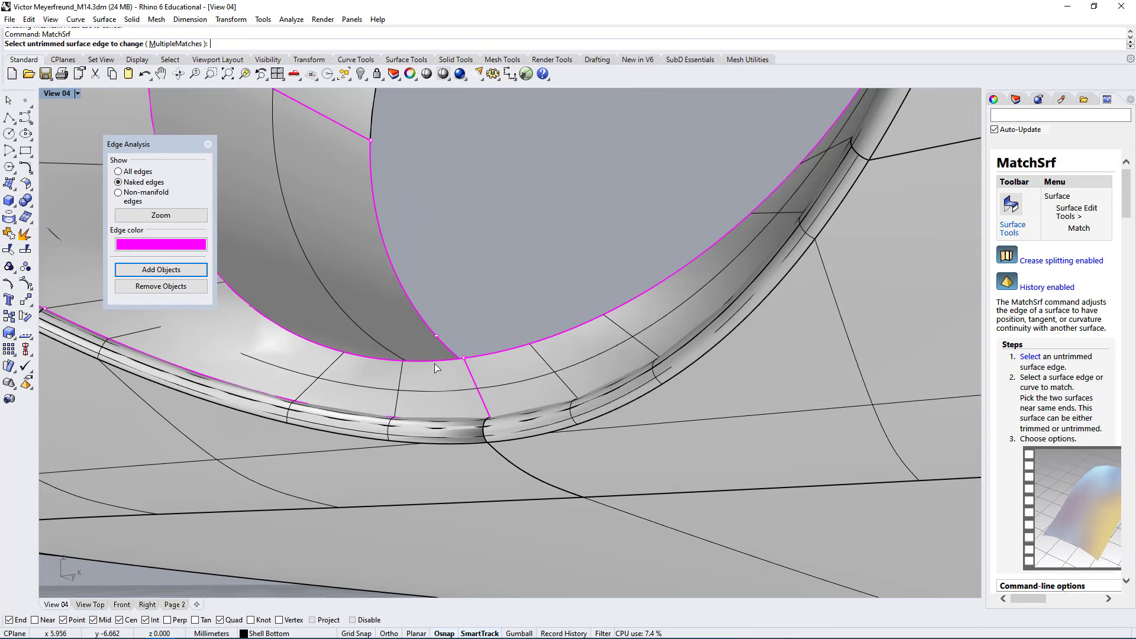
{"action": "left_click", "coordinate": [435, 362]}
{"action": "scroll", "coordinate": [482, 360], "scroll_direction": "down", "scroll_amount": 3}
{"action": "key", "text": "Escape"}
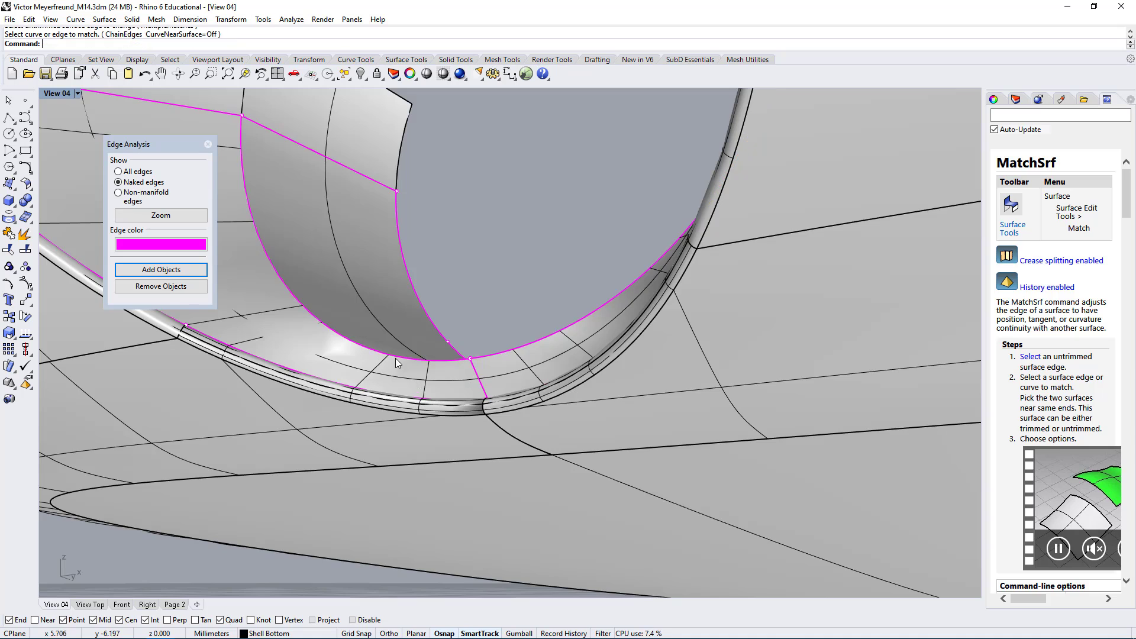
{"action": "scroll", "coordinate": [269, 230], "scroll_direction": "up", "scroll_amount": 3}
{"action": "right_click", "coordinate": [296, 219]}
{"action": "left_click", "coordinate": [296, 218]}
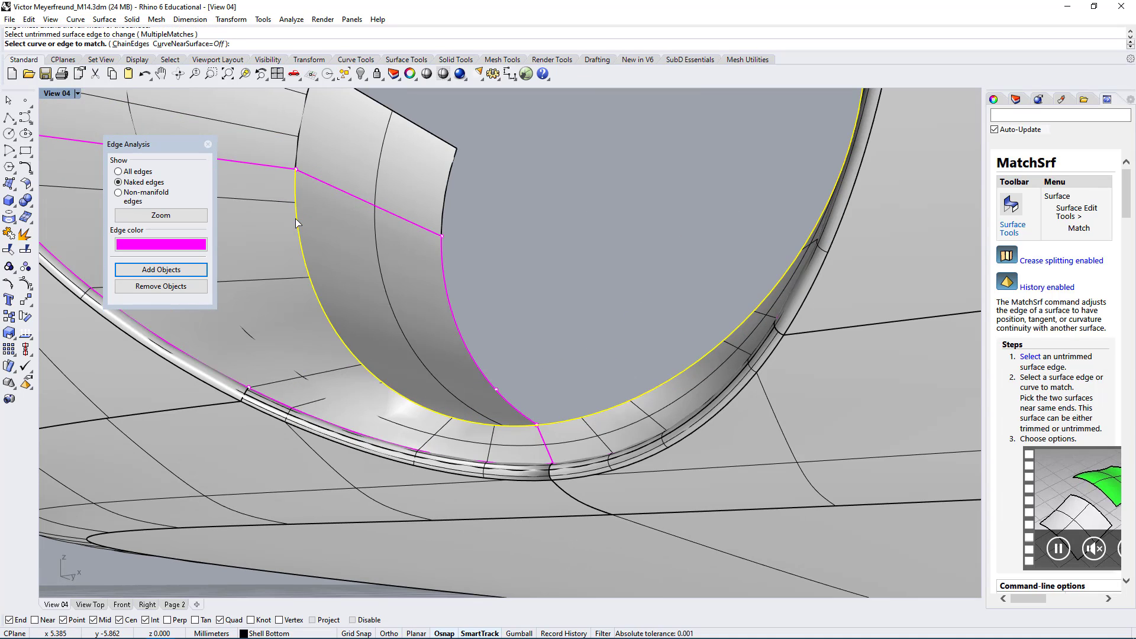
{"action": "right_click_drag", "start_coordinate": [296, 218], "coordinate": [353, 381]}
{"action": "key", "text": "Escape"}
- Remove all trims from the flared outer surface on the other side of the seam with UntrimAll
{"action": "left_click", "coordinate": [304, 331]}
{"action": "right_click_drag", "start_coordinate": [304, 330], "coordinate": [428, 322]}
{"action": "scroll", "coordinate": [428, 322], "scroll_direction": "down", "scroll_amount": 2}
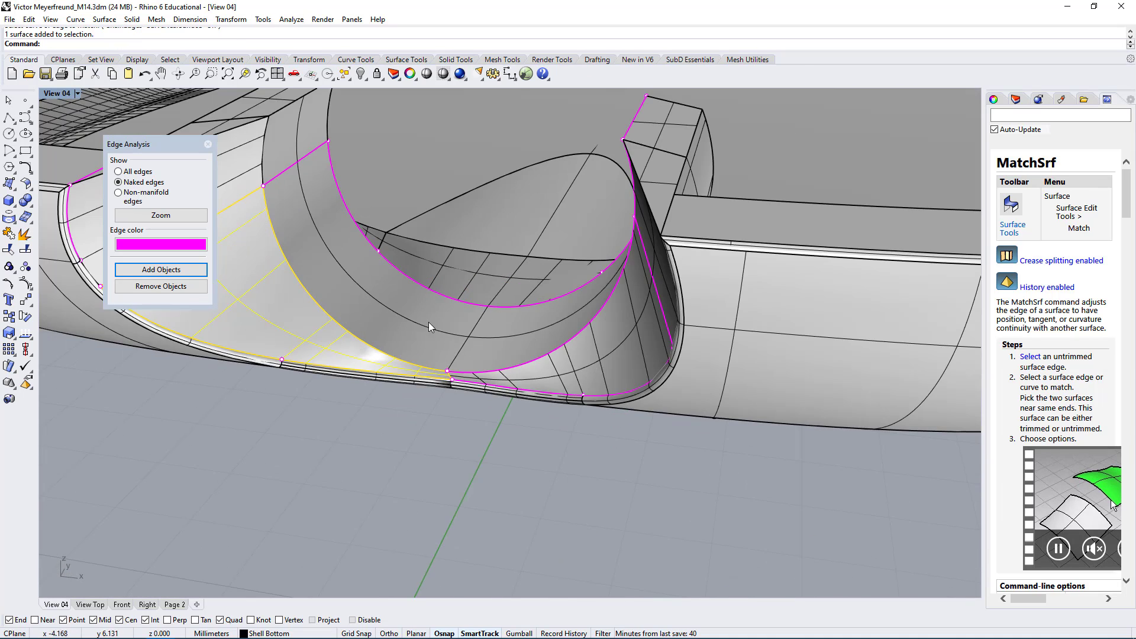
{"action": "type", "text": "UntrimAll"}
{"action": "key", "text": "Return"}
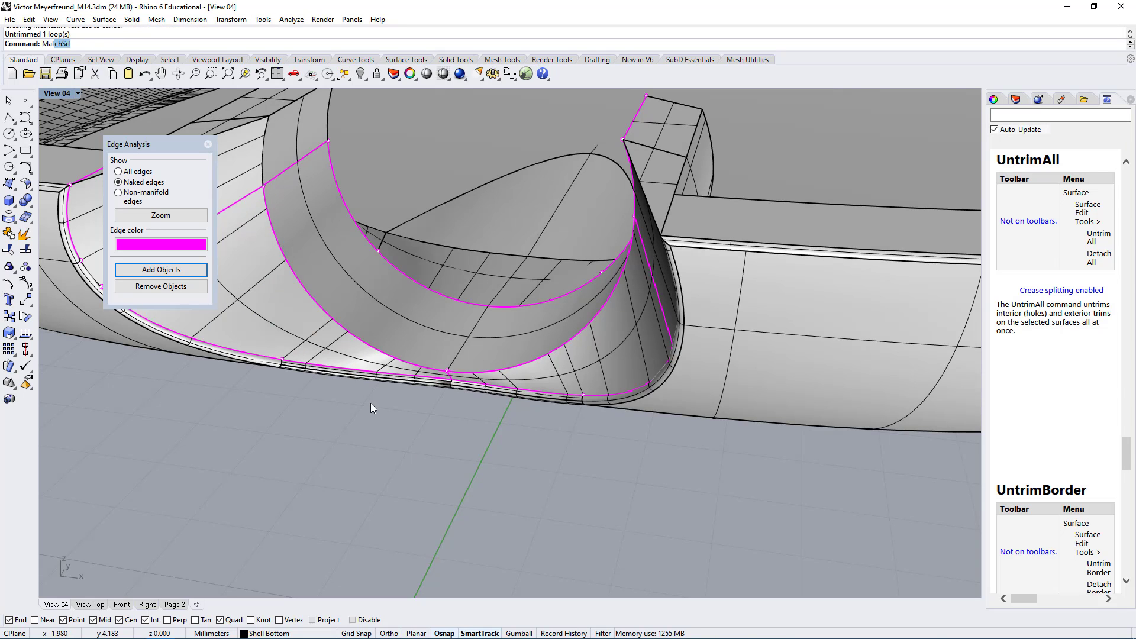
- Match the second flared surface's inner edge to the inner wall with MatchSrf, using position continuity and Match edges by closest points
{"action": "type", "text": "MatchSrf"}
{"action": "key", "text": "Return"}
{"action": "left_click", "coordinate": [287, 269]}
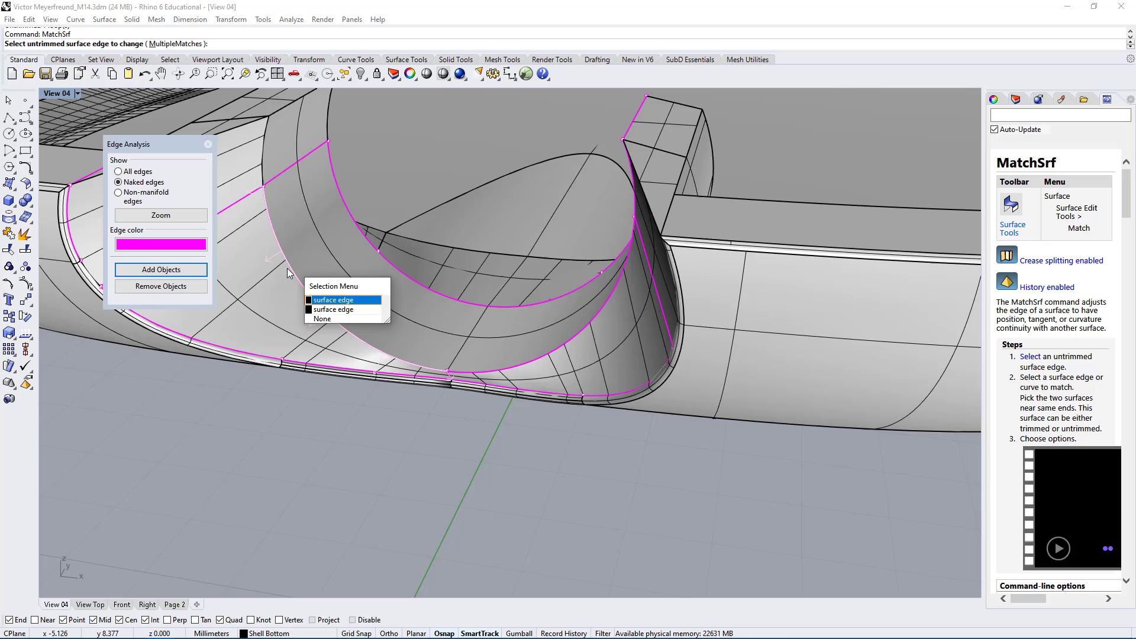
{"action": "left_click", "coordinate": [326, 307]}
{"action": "left_click", "coordinate": [346, 328]}
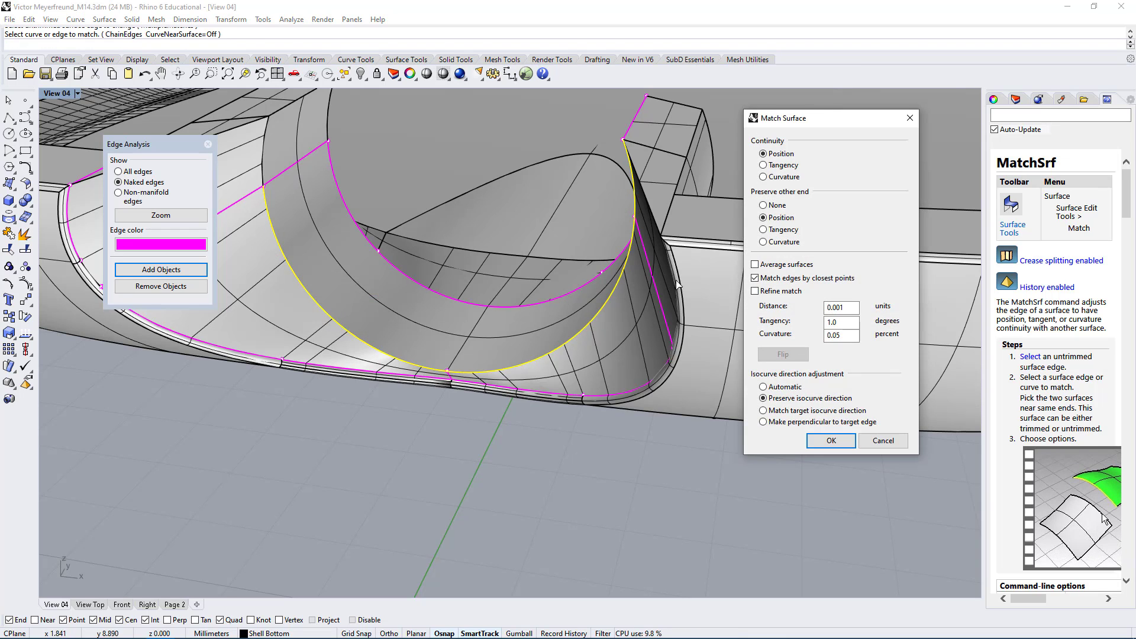
{"action": "left_click", "coordinate": [831, 440]}
- Examine the two overlapping seam edges between the flared surfaces below the opening up close
{"action": "scroll", "coordinate": [414, 416], "scroll_direction": "up", "scroll_amount": 10}
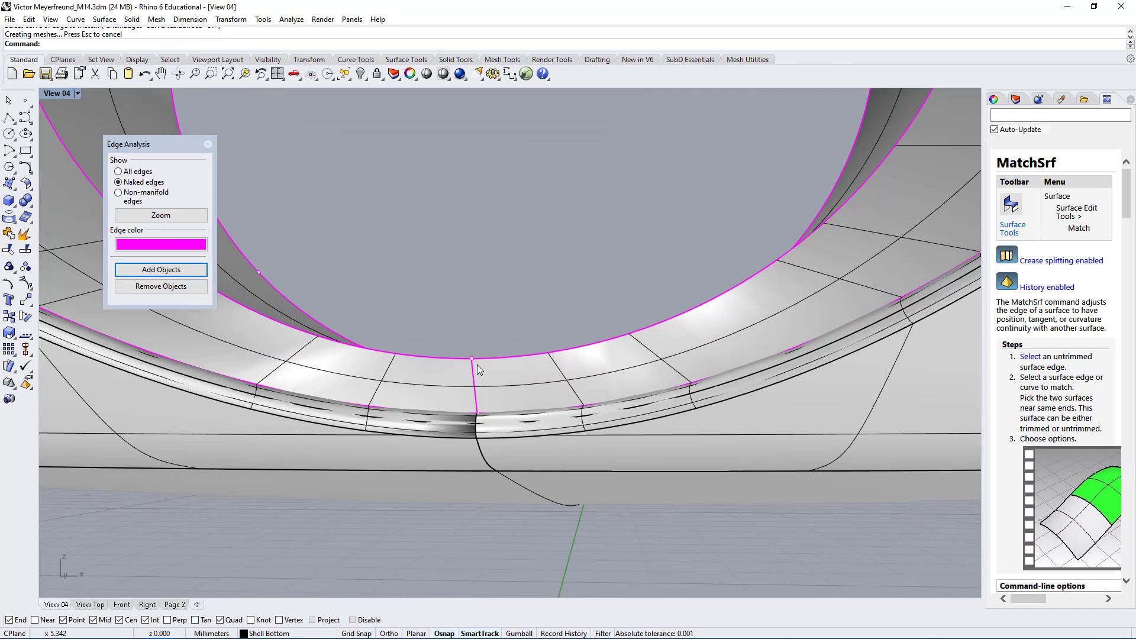
{"action": "scroll", "coordinate": [457, 404], "scroll_direction": "down", "scroll_amount": 10}
{"action": "scroll", "coordinate": [487, 392], "scroll_direction": "up", "scroll_amount": 12}
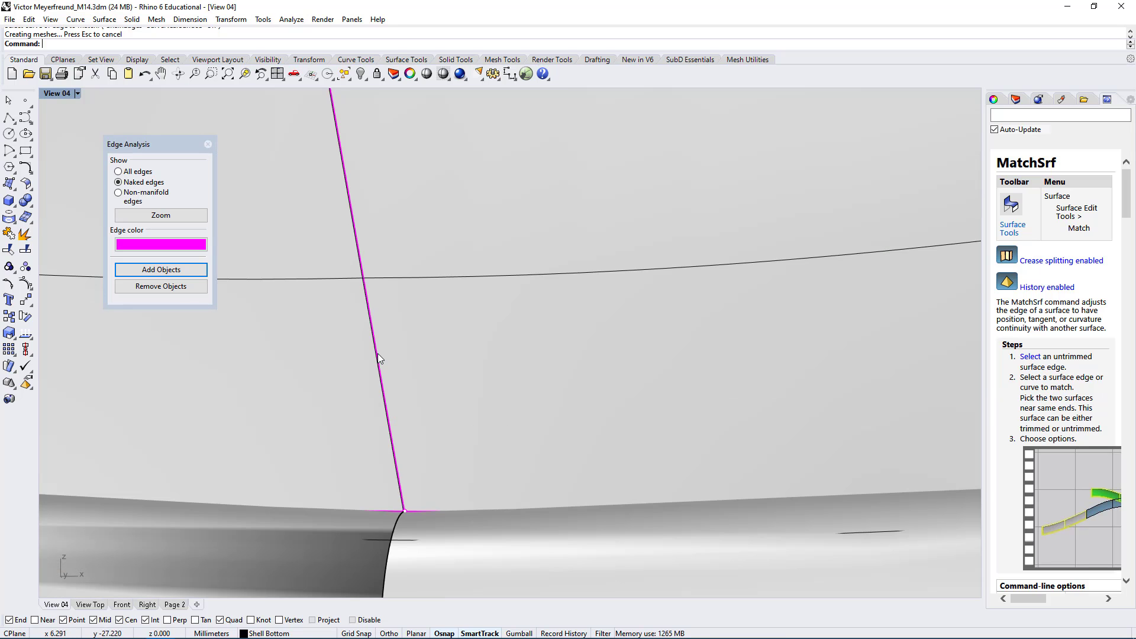
{"action": "left_click", "coordinate": [378, 357]}
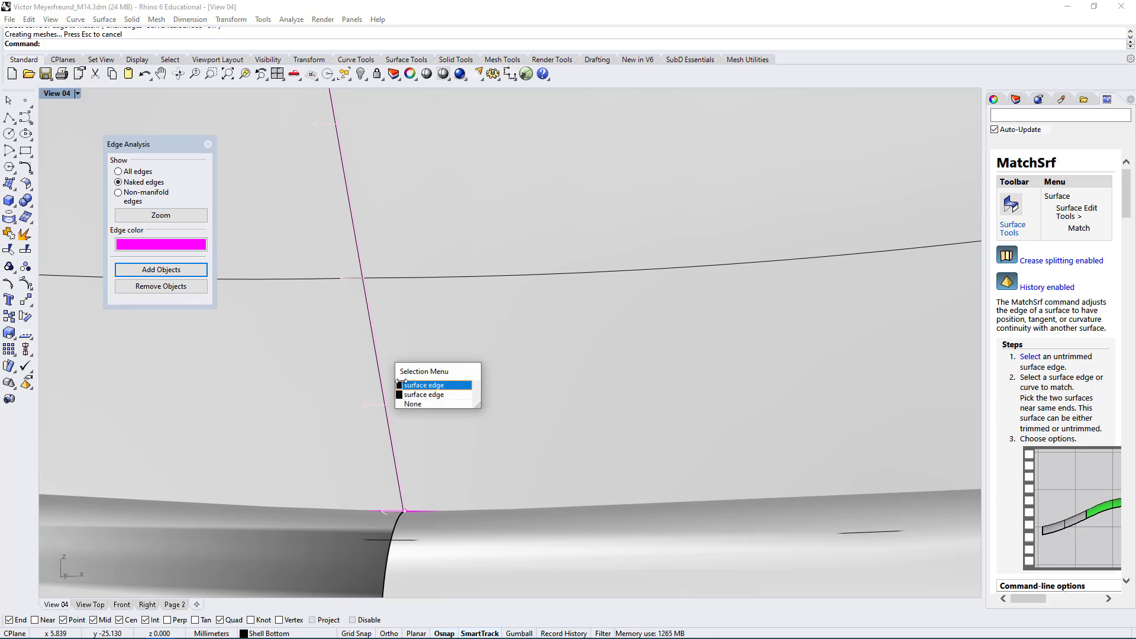
{"action": "left_click", "coordinate": [425, 390]}
{"action": "key", "text": "ctrl+shift+e"}
{"action": "right_click_drag", "start_coordinate": [424, 389], "coordinate": [529, 396]}
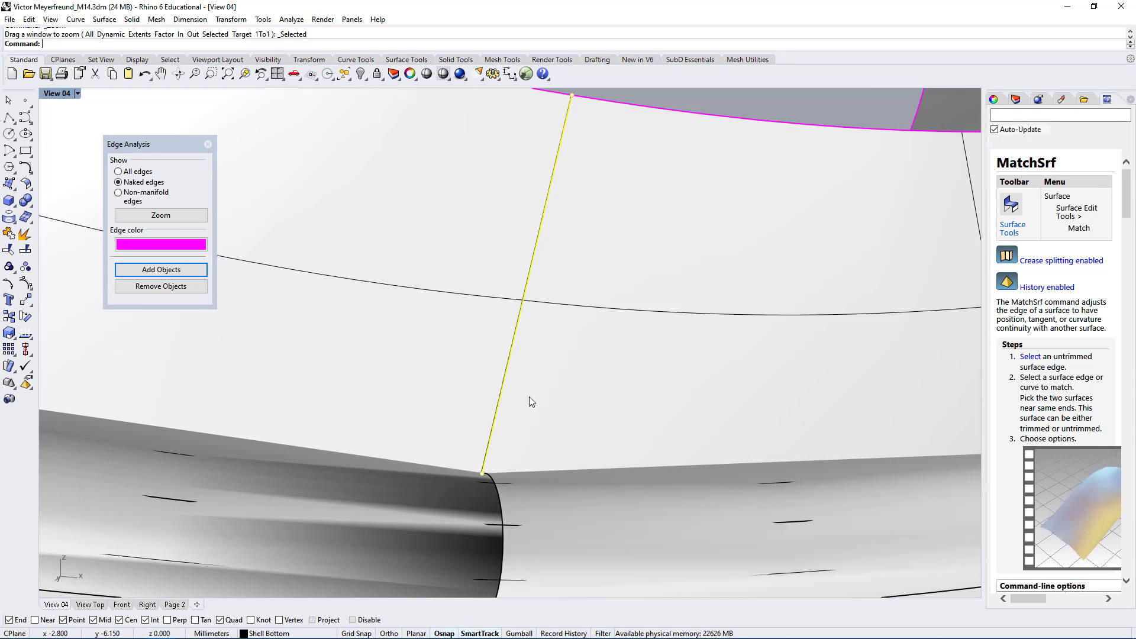
{"action": "scroll", "coordinate": [443, 350], "scroll_direction": "up", "scroll_amount": 5}
{"action": "key", "text": "Escape"}
{"action": "left_click", "coordinate": [459, 358], "text": "ctrl"}
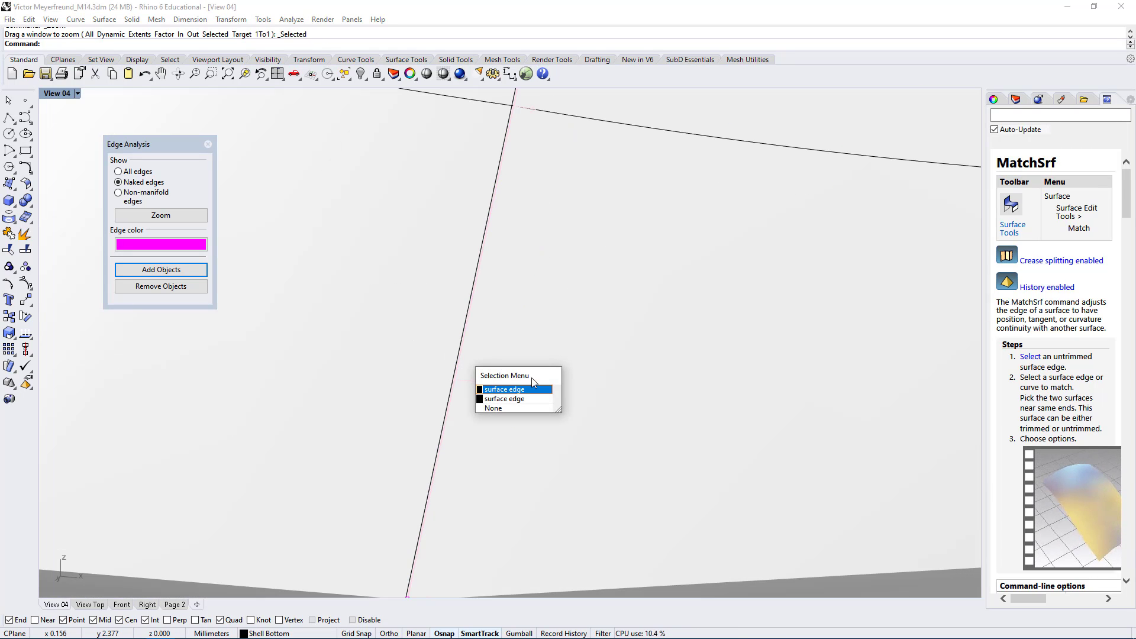
{"action": "left_click", "coordinate": [497, 397]}
{"action": "scroll", "coordinate": [456, 406], "scroll_direction": "down", "scroll_amount": 6}
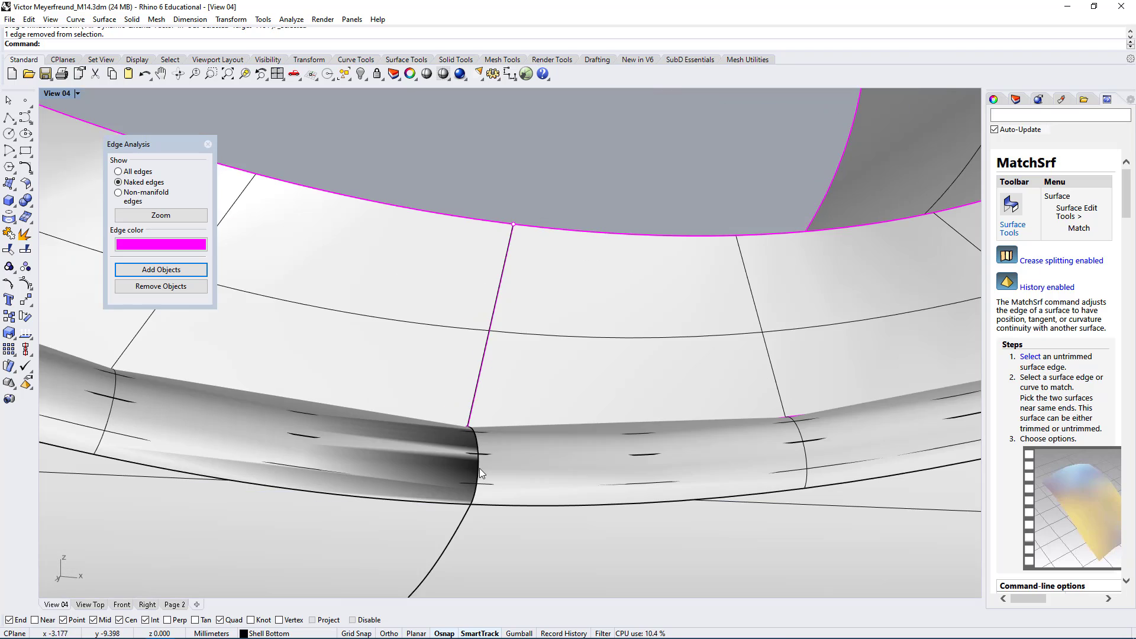
{"action": "right_click_drag", "start_coordinate": [479, 467], "coordinate": [348, 398]}
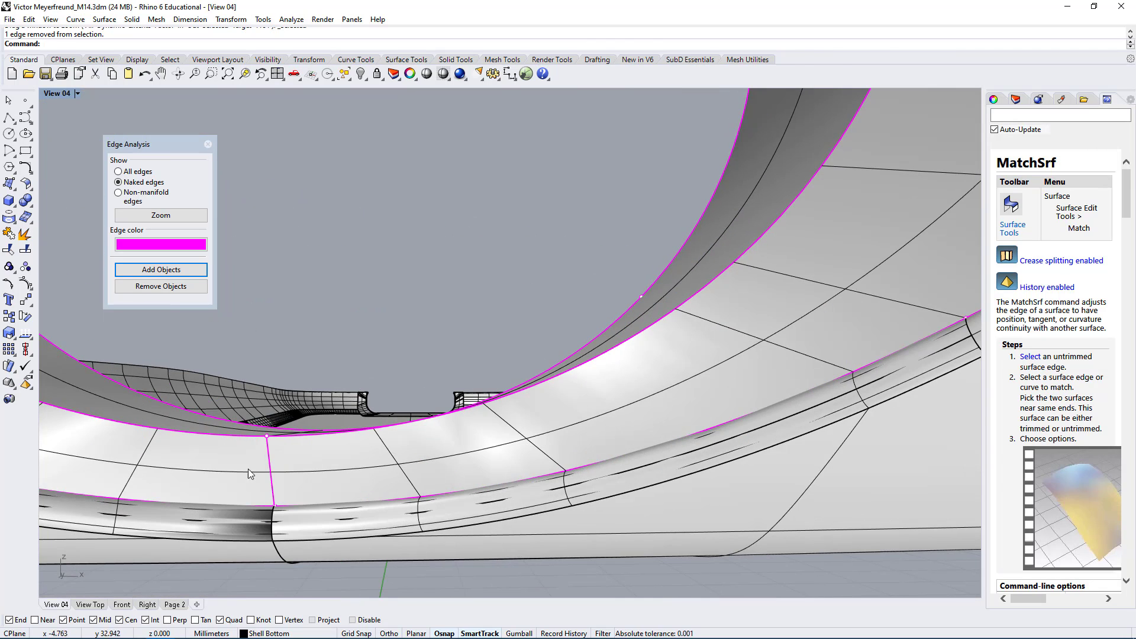
- Match one flared surface's seam edge to its neighbour's with MatchSrf, using position continuity and Match edges by closest points
{"action": "scroll", "coordinate": [291, 447], "scroll_direction": "up", "scroll_amount": 3}
{"action": "right_click_drag", "start_coordinate": [462, 270], "coordinate": [489, 216]}
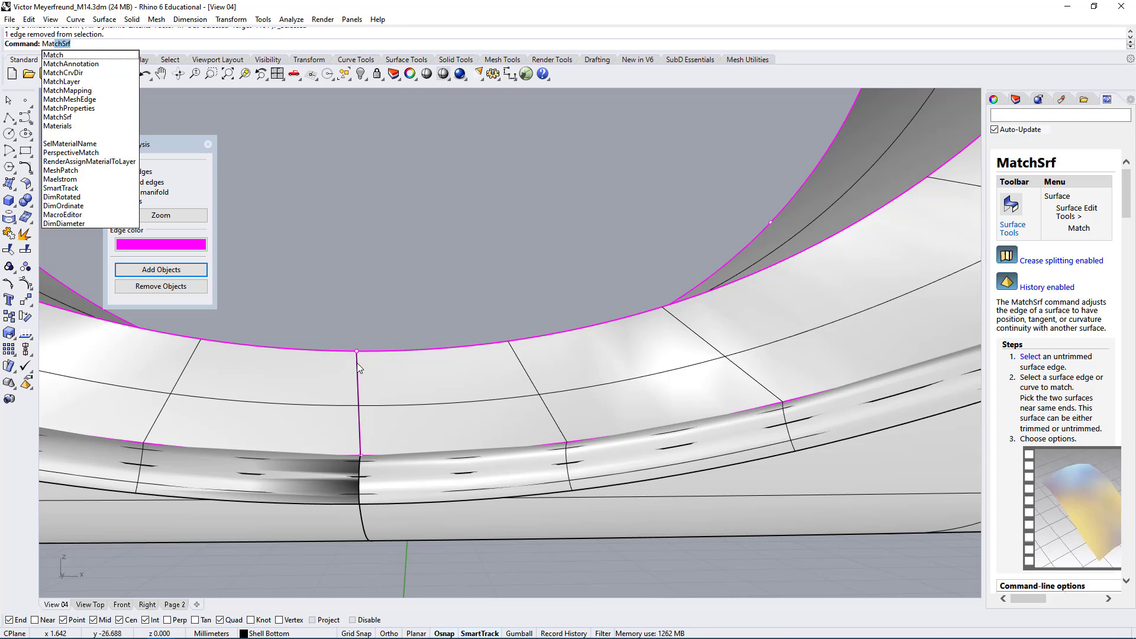
{"action": "key", "text": "Return"}
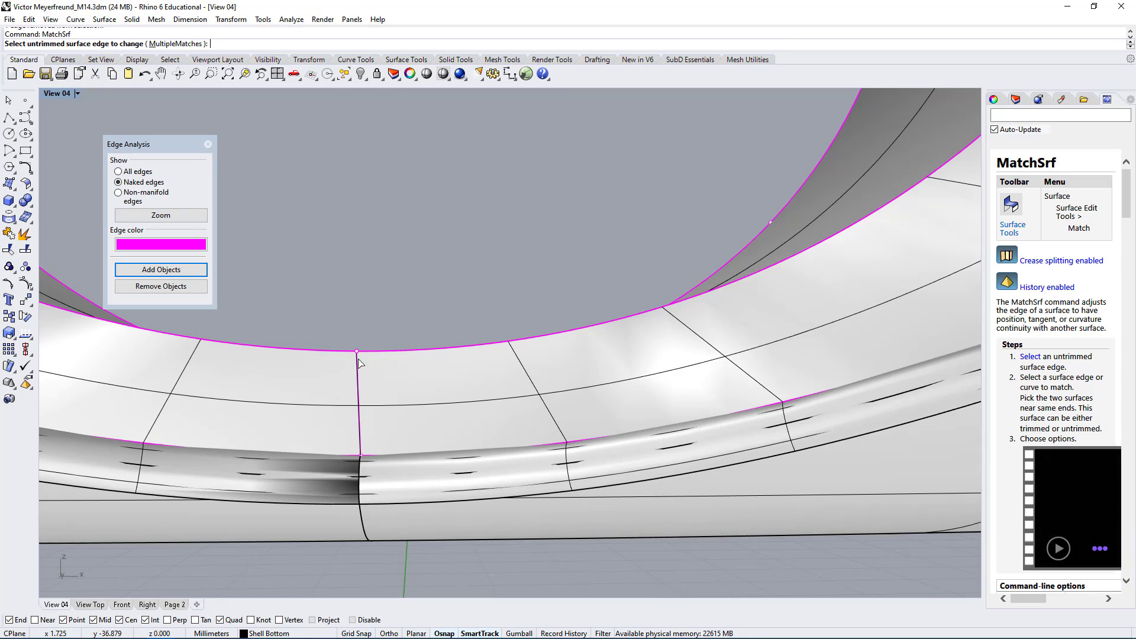
{"action": "left_click", "coordinate": [358, 387]}
{"action": "left_click", "coordinate": [400, 418]}
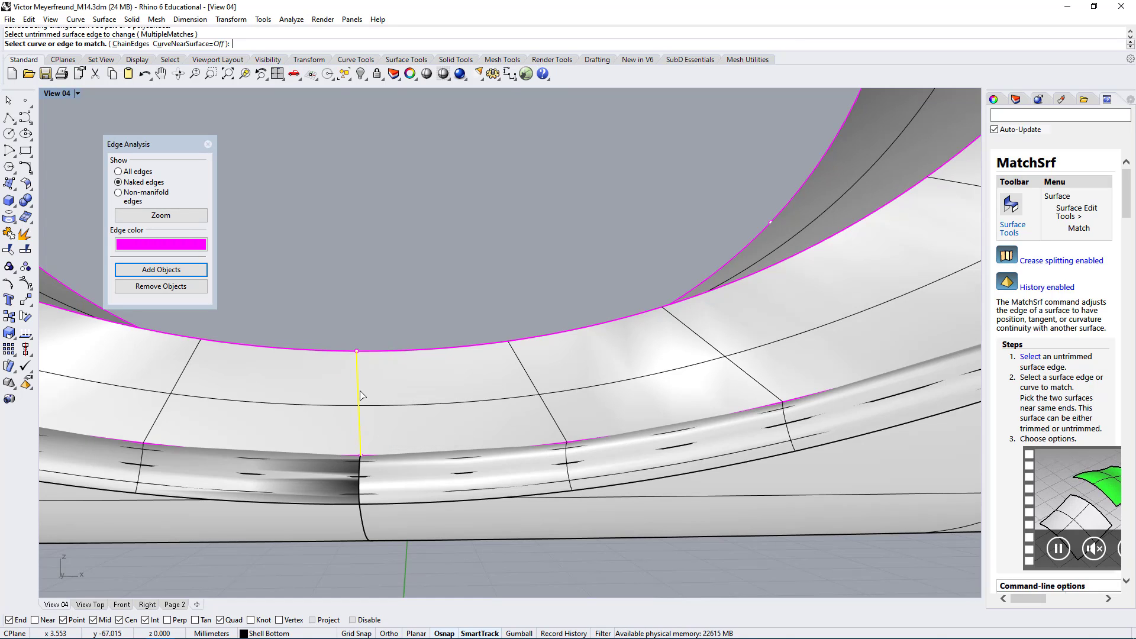
{"action": "left_click", "coordinate": [360, 395]}
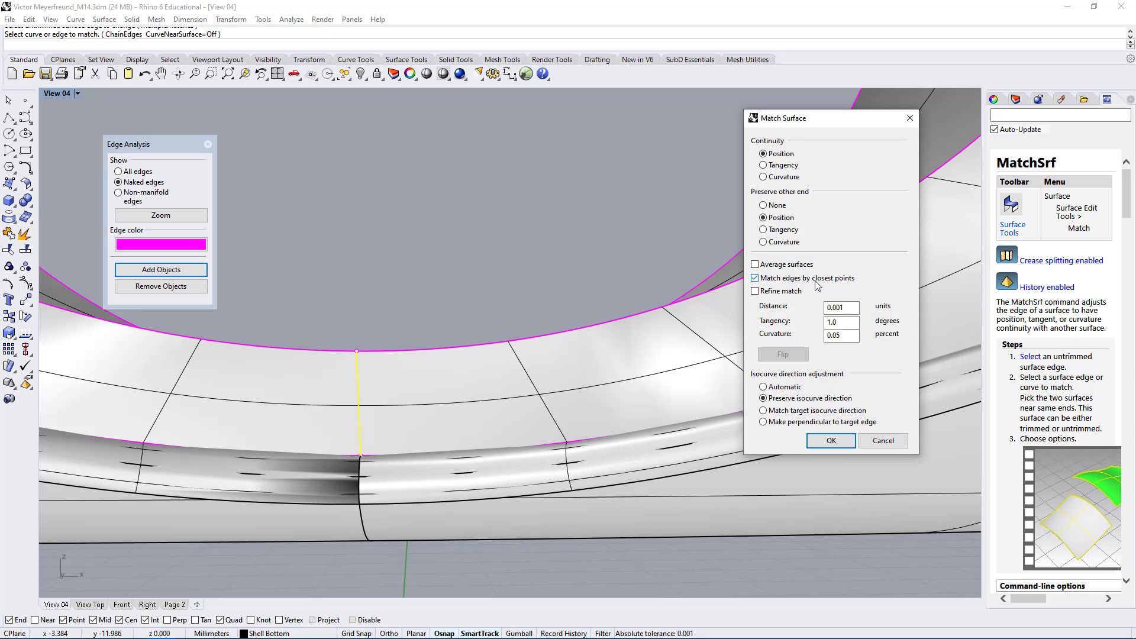
{"action": "left_click", "coordinate": [834, 440]}
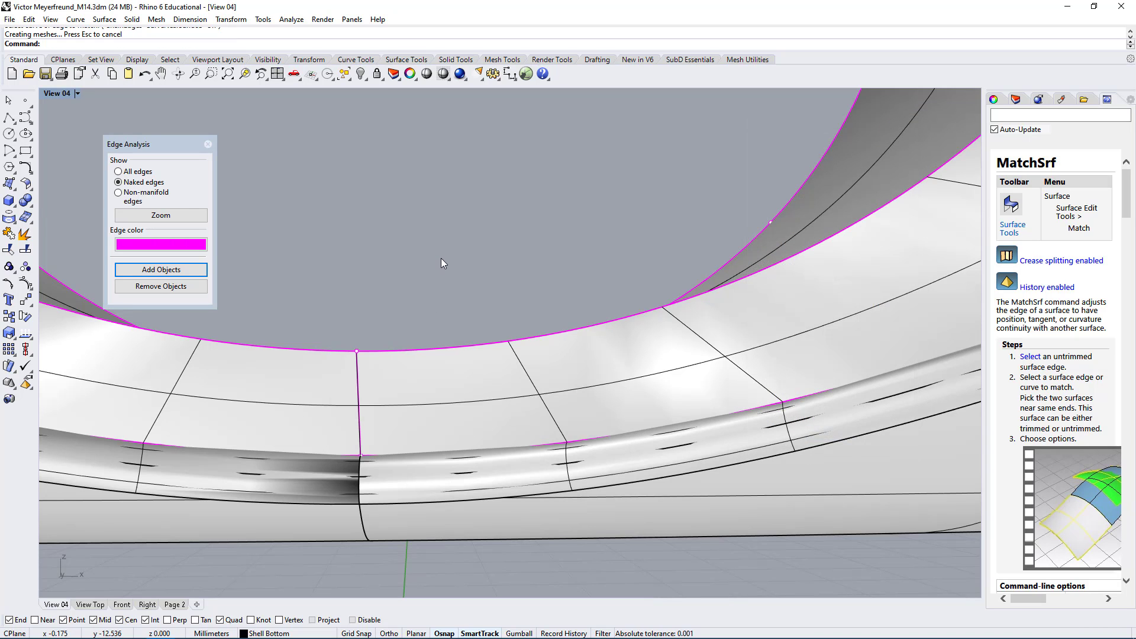
{"action": "right_click_drag", "start_coordinate": [441, 258], "coordinate": [358, 375]}
{"action": "right_click", "coordinate": [324, 446]}
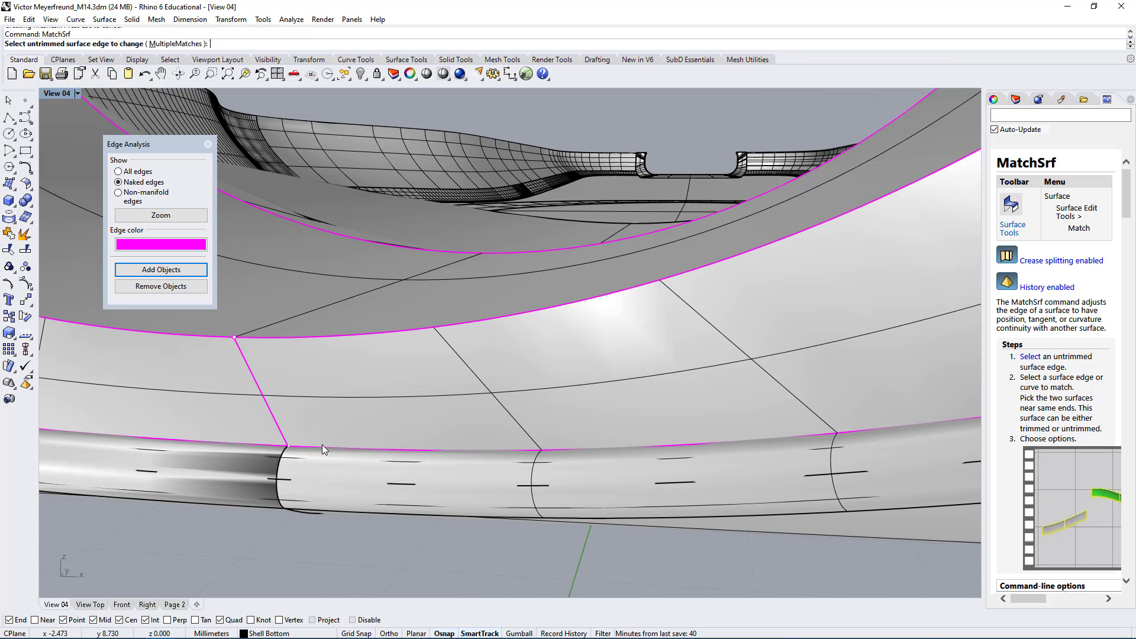
{"action": "left_click", "coordinate": [329, 448]}
{"action": "right_click_drag", "start_coordinate": [333, 454], "coordinate": [317, 482]}
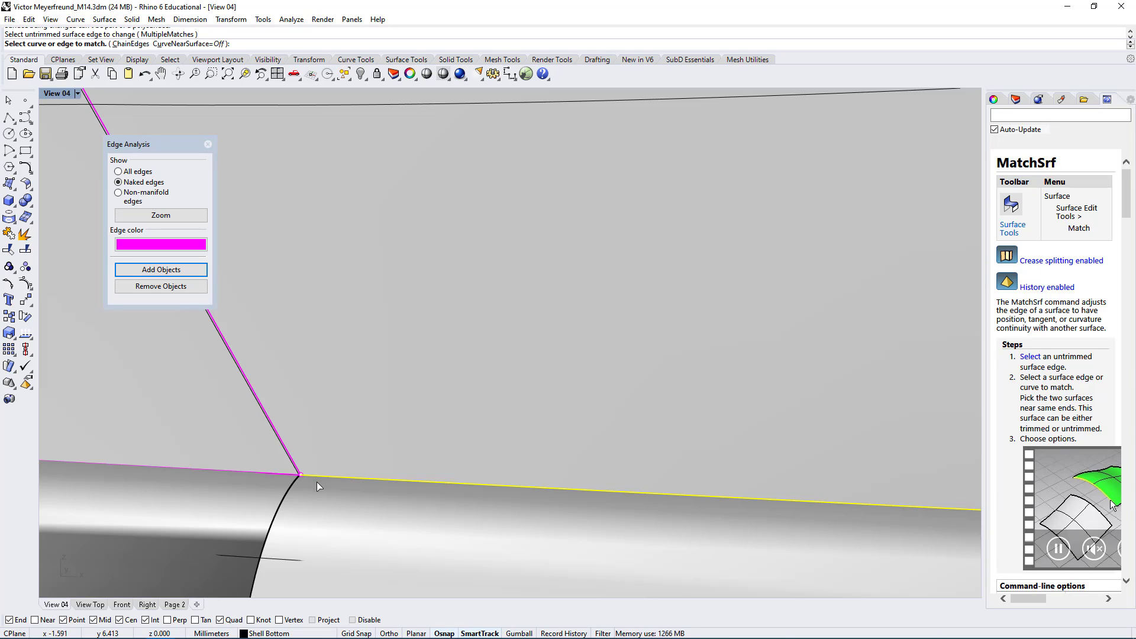
{"action": "key", "text": "Escape"}
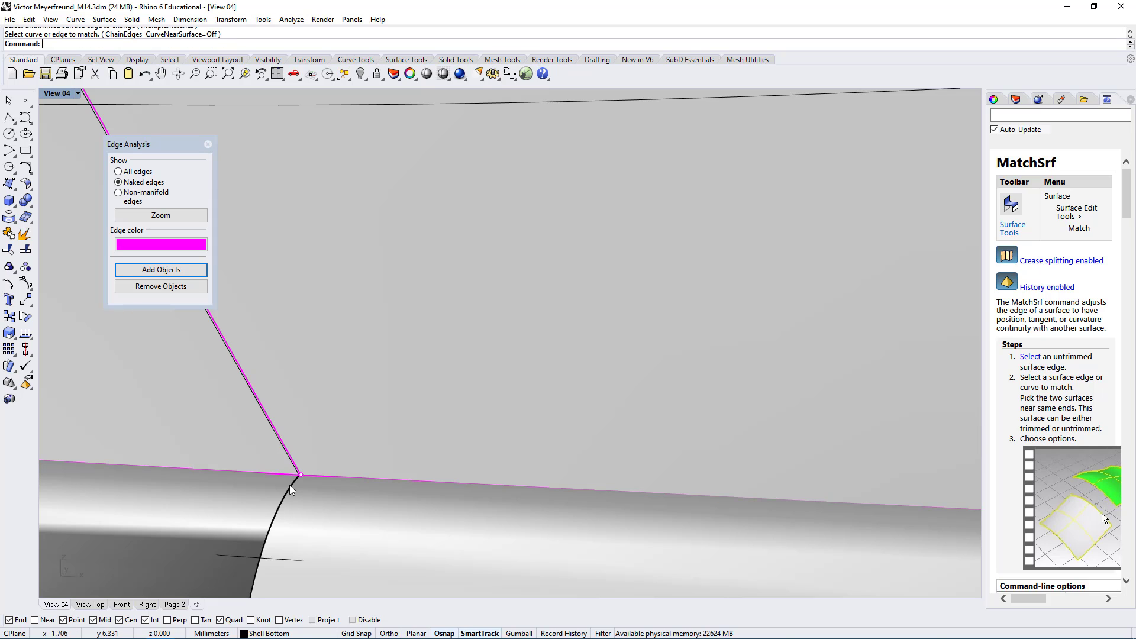
{"action": "left_click", "coordinate": [291, 500]}
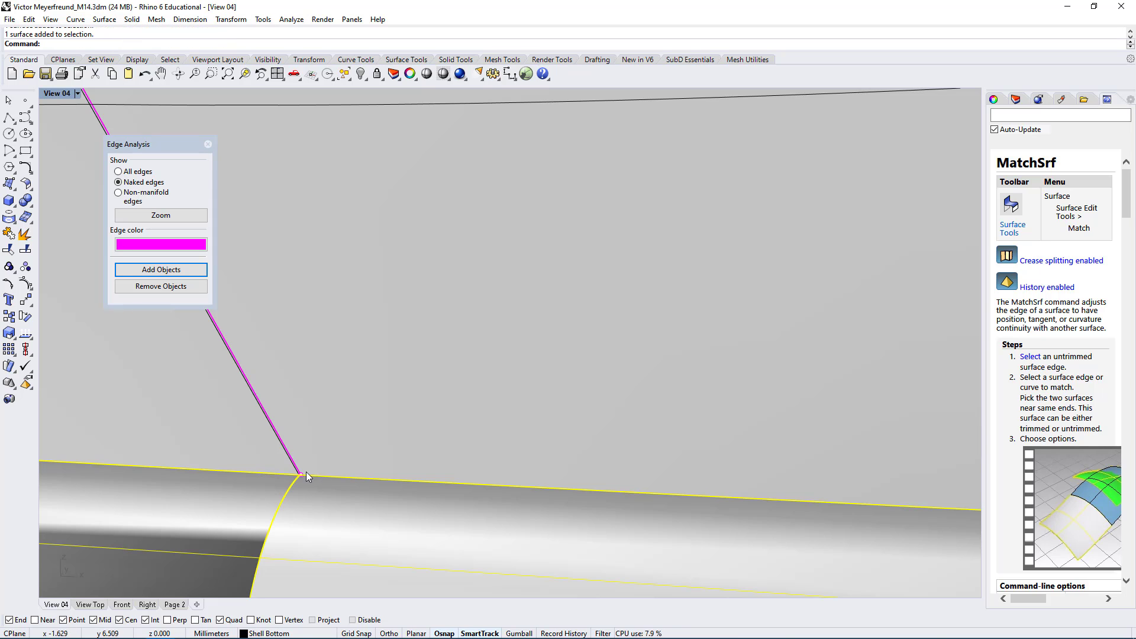
{"action": "right_click_drag", "start_coordinate": [307, 471], "coordinate": [346, 425]}
{"action": "key", "text": "Escape"}
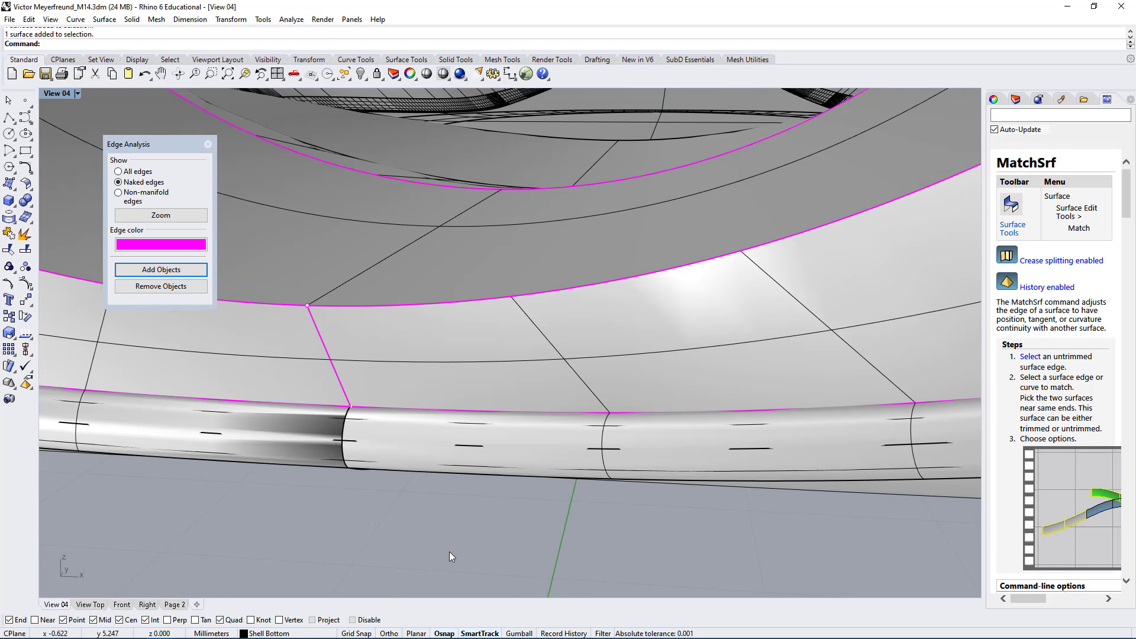
- Explode all objects in the model into separate surfaces and clear the selection
{"action": "key", "text": "ctrl+a"}
{"action": "left_click", "coordinate": [25, 234]}
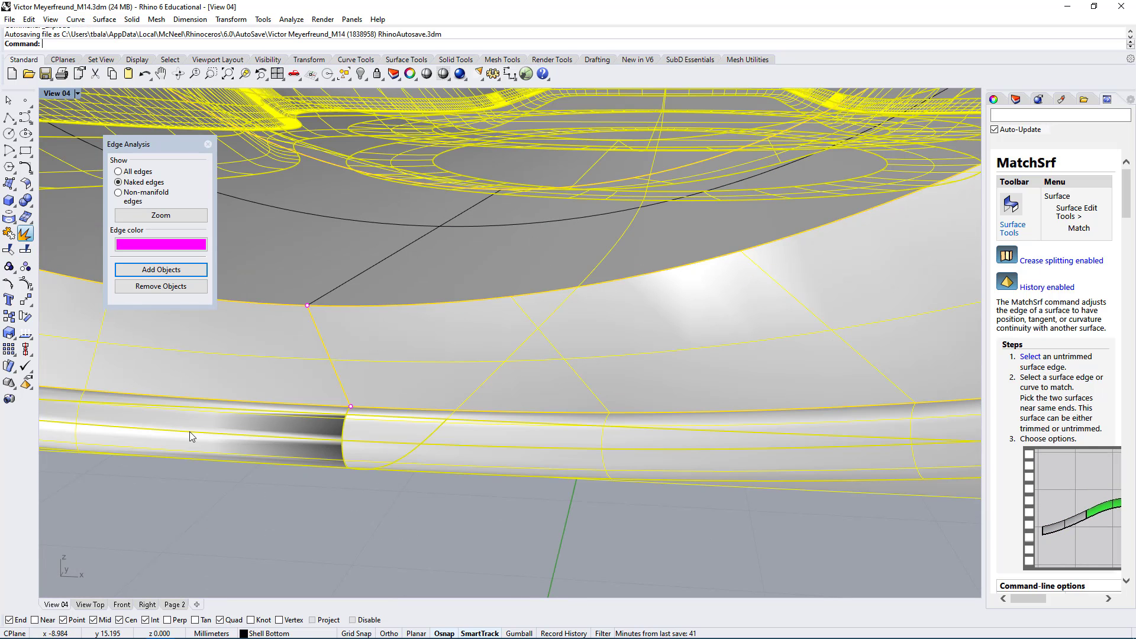
{"action": "left_click", "coordinate": [387, 442]}
{"action": "left_click", "coordinate": [391, 500]}
- Hide the four narrow rim surfaces meeting at the seam, look at the edges behind them, and undo the hiding
{"action": "scroll", "coordinate": [402, 480], "scroll_direction": "up", "scroll_amount": 3}
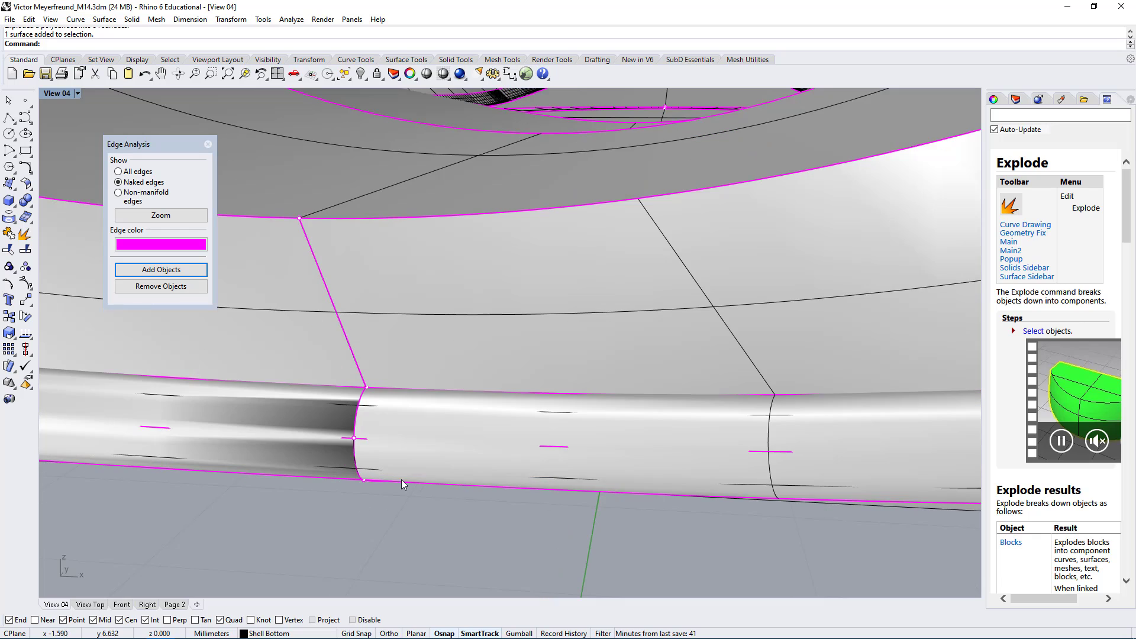
{"action": "left_click", "coordinate": [431, 463]}
{"action": "left_click", "coordinate": [420, 418], "text": "shift"}
{"action": "left_click", "coordinate": [289, 404], "text": "shift"}
{"action": "left_click", "coordinate": [317, 459], "text": "shift"}
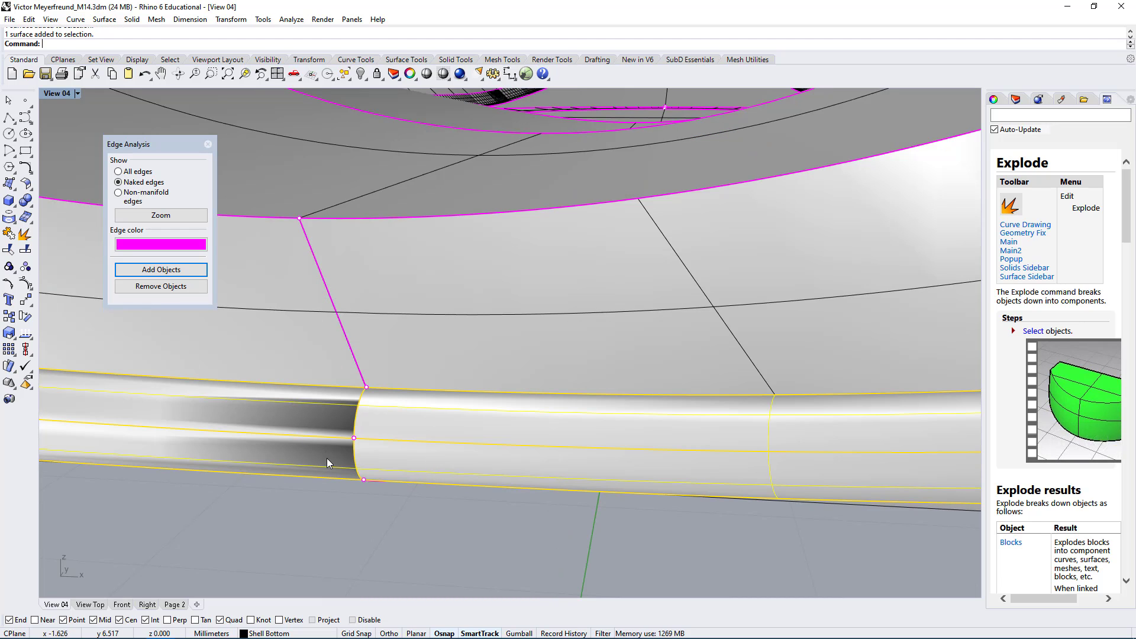
{"action": "key", "text": "ctrl+h"}
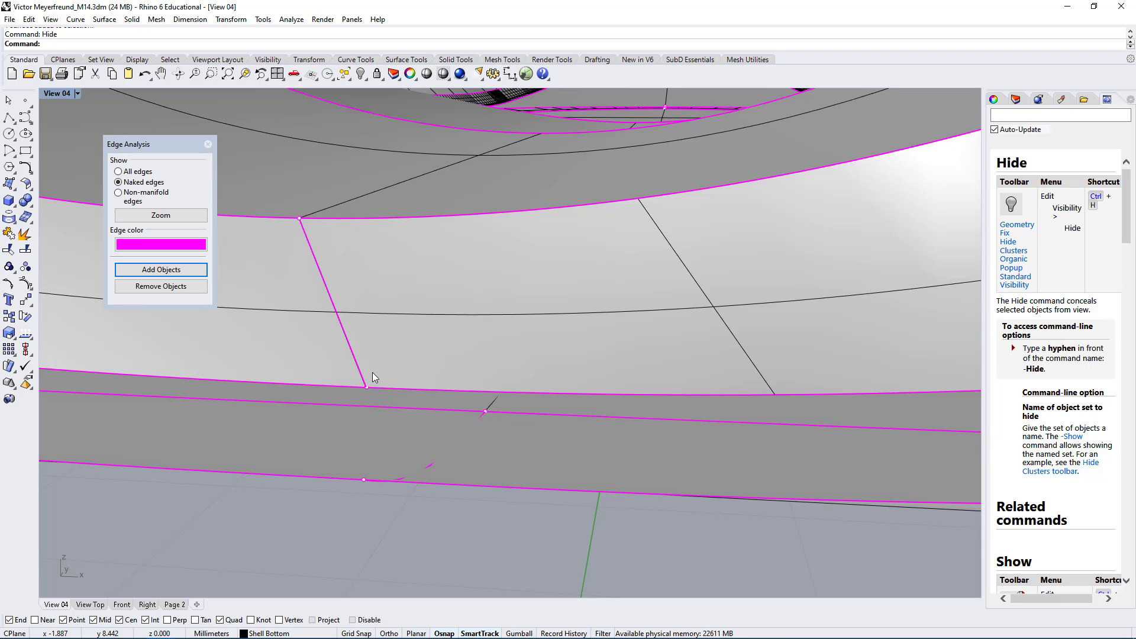
{"action": "right_click_drag", "start_coordinate": [380, 459], "coordinate": [405, 461]}
{"action": "right_click_drag", "start_coordinate": [462, 486], "coordinate": [464, 477]}
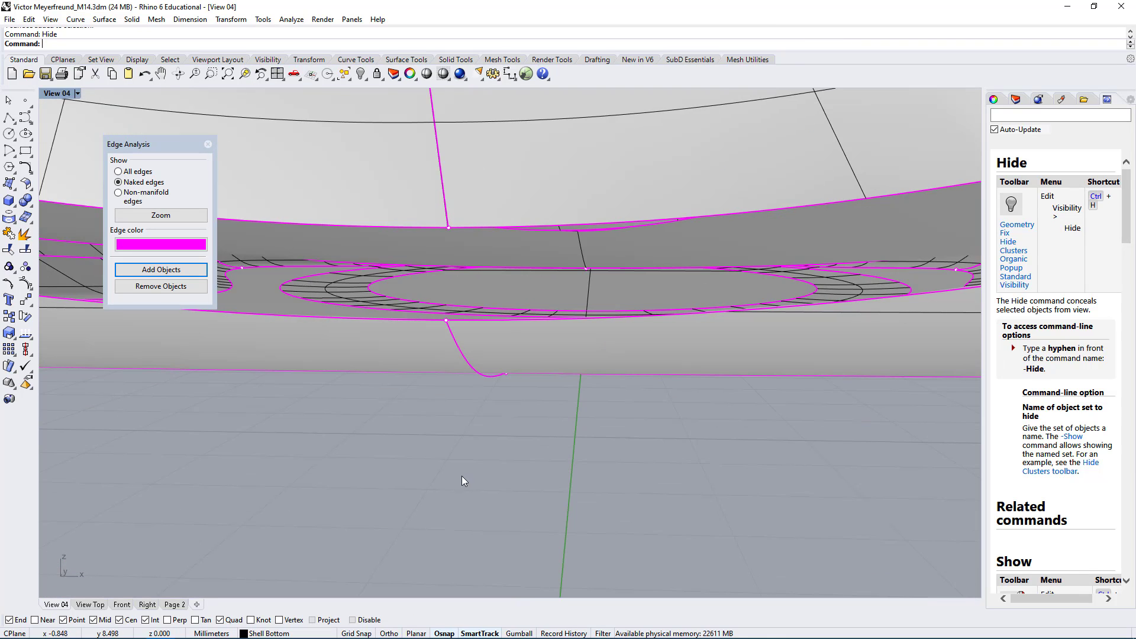
{"action": "key", "text": "ctrl+z"}
{"action": "scroll", "coordinate": [456, 250], "scroll_direction": "up", "scroll_amount": 4}
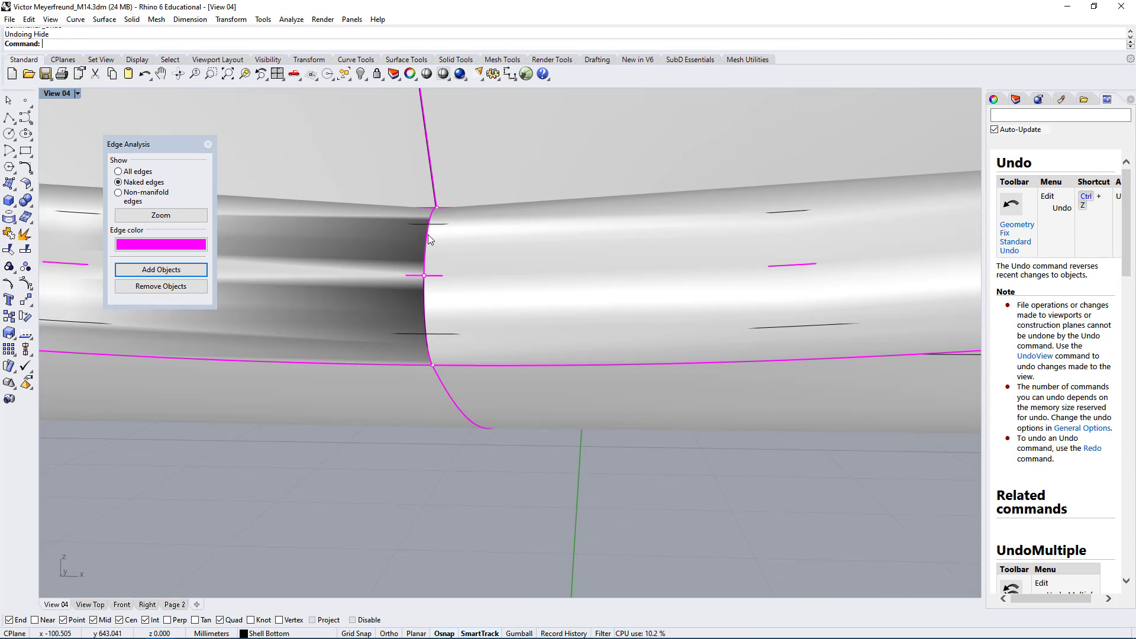
- Examine the rim surfaces' edges where they meet at the seam for a gap, and check the surrounding naked edges
{"action": "left_click", "coordinate": [432, 238]}
{"action": "left_click", "coordinate": [481, 272]}
{"action": "key", "text": "ctrl+shift+e"}
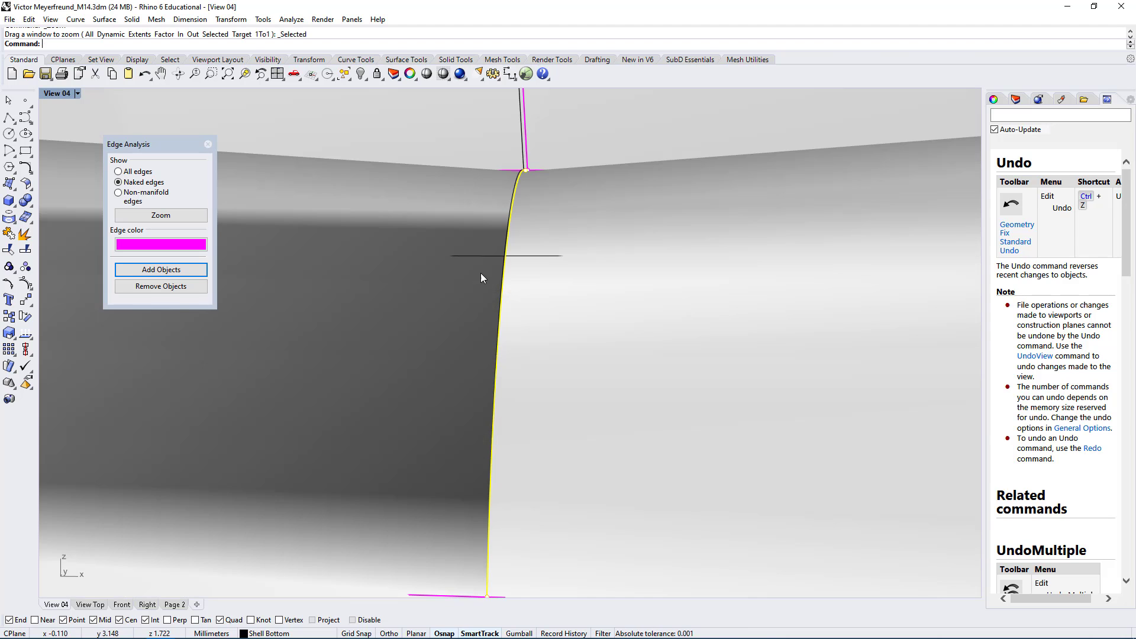
{"action": "right_click_drag", "start_coordinate": [480, 273], "coordinate": [533, 308]}
{"action": "scroll", "coordinate": [489, 100], "scroll_direction": "up", "scroll_amount": 8}
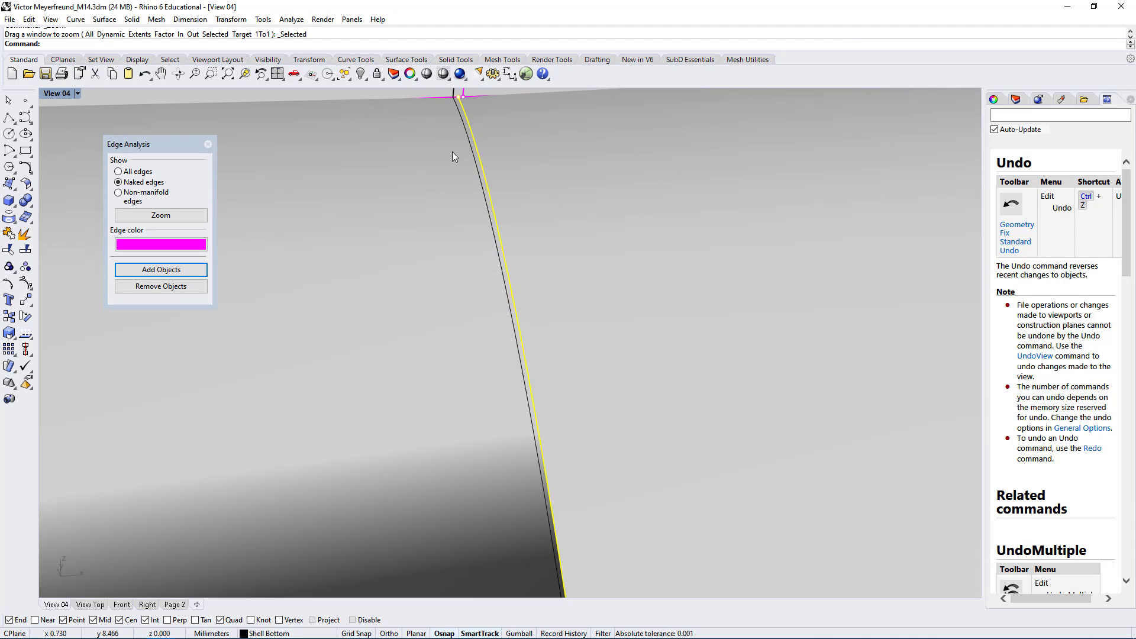
{"action": "left_click", "coordinate": [436, 153]}
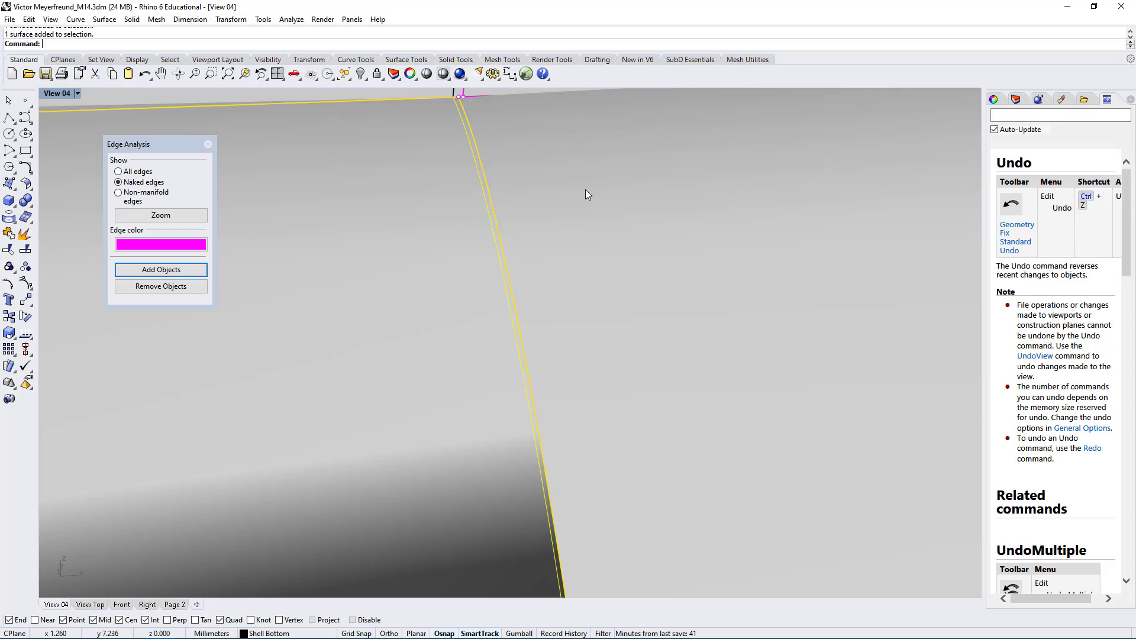
{"action": "scroll", "coordinate": [507, 355], "scroll_direction": "down", "scroll_amount": 5}
{"action": "right_click_drag", "start_coordinate": [507, 372], "coordinate": [511, 361]}
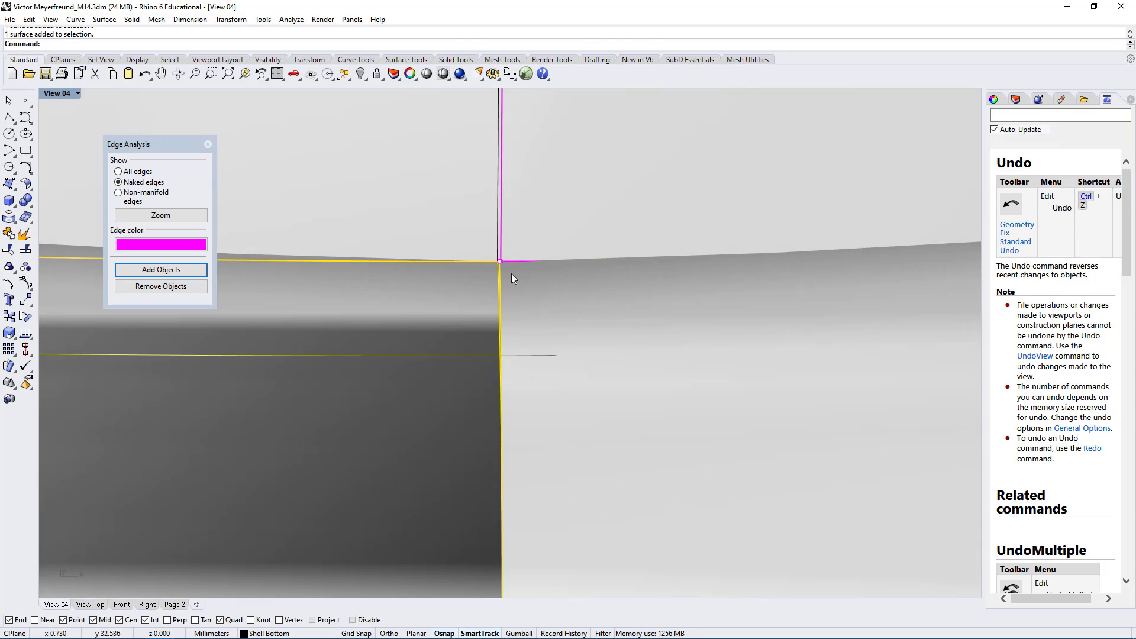
{"action": "scroll", "coordinate": [511, 275], "scroll_direction": "down", "scroll_amount": 15}
{"action": "right_click_drag", "start_coordinate": [514, 284], "coordinate": [492, 435]}
{"action": "scroll", "coordinate": [560, 408], "scroll_direction": "down", "scroll_amount": 10}
{"action": "scroll", "coordinate": [481, 411], "scroll_direction": "up", "scroll_amount": 17}
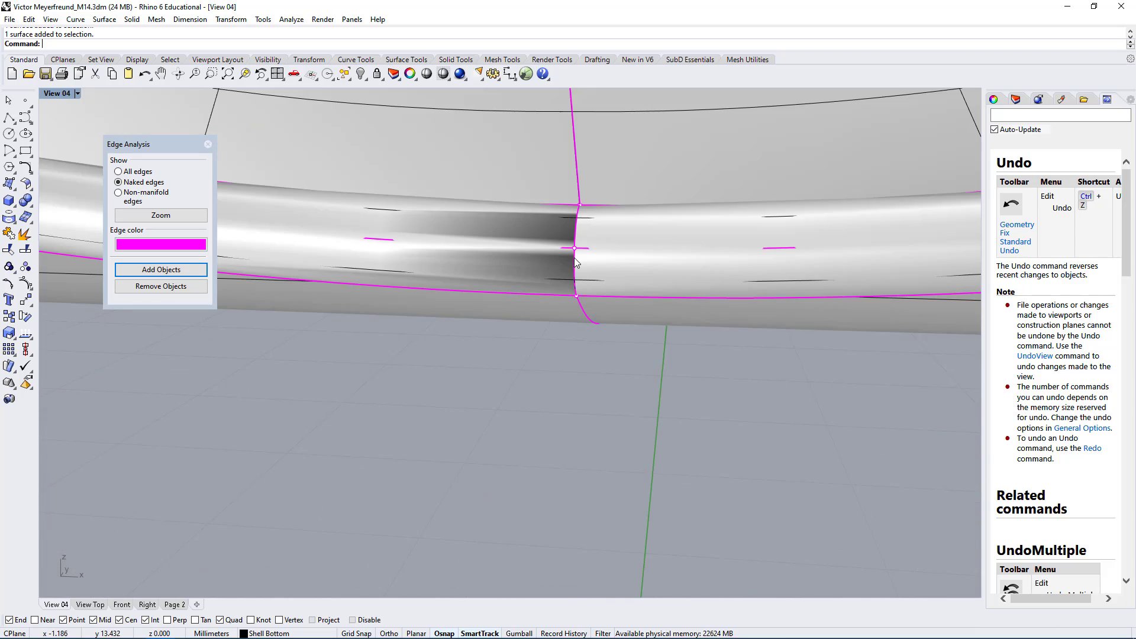
{"action": "right_click_drag", "start_coordinate": [575, 259], "coordinate": [560, 311]}
{"action": "scroll", "coordinate": [589, 279], "scroll_direction": "down", "scroll_amount": 8}
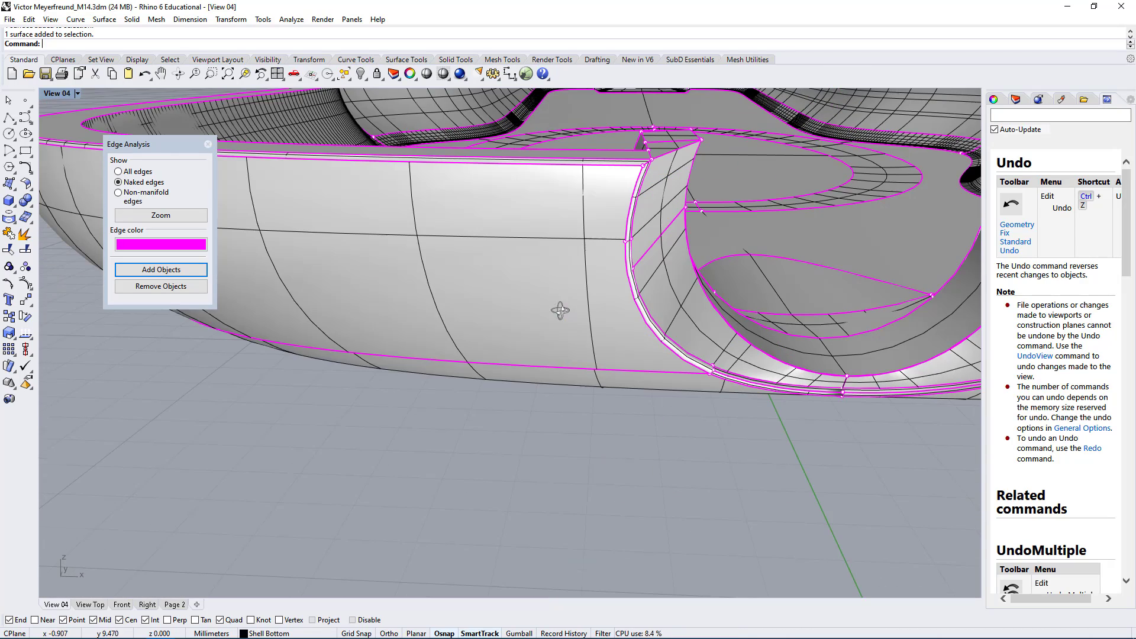
- Try to match the flared surface's lower edge to the rim edge with MatchSrf, using position continuity and closest points, and undo it
{"action": "left_click", "coordinate": [879, 386]}
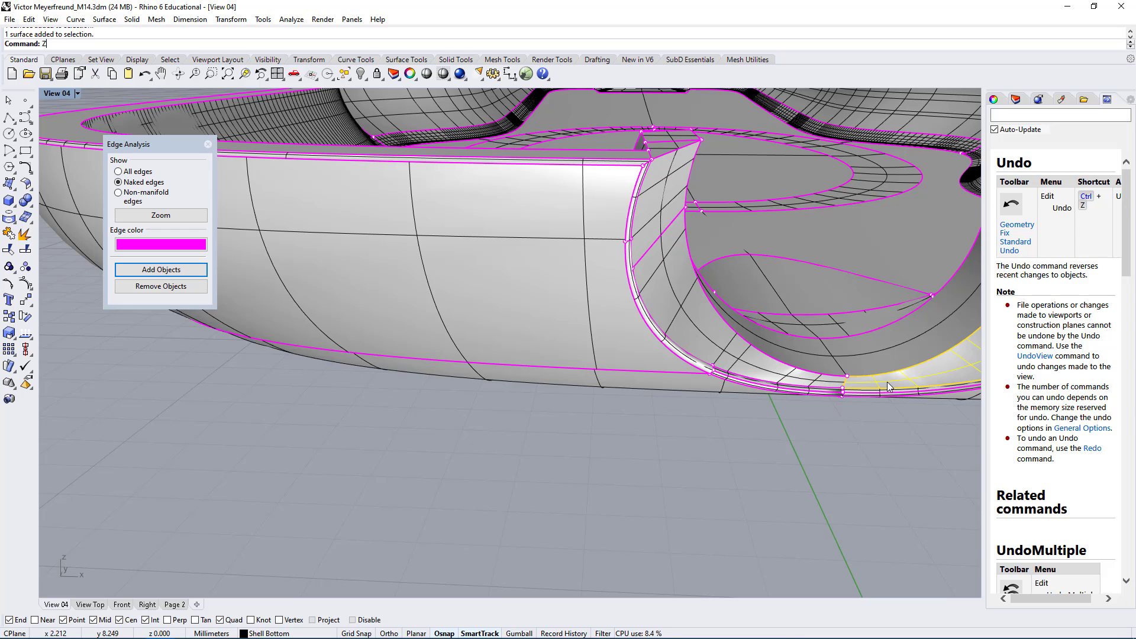
{"action": "type", "text": "S"}
{"action": "key", "text": "Return"}
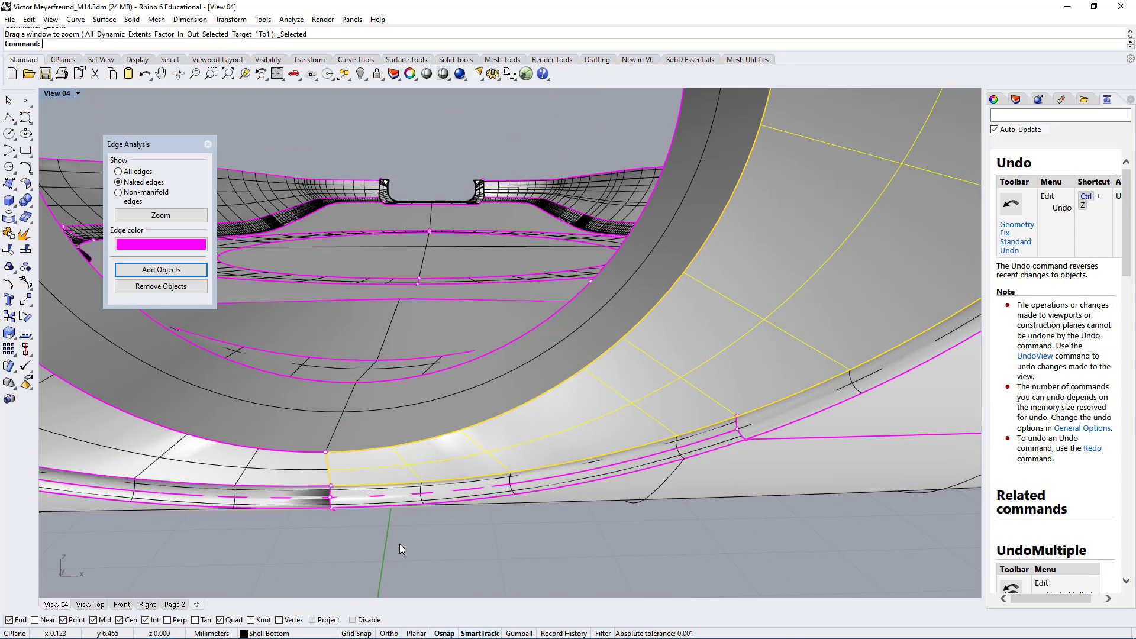
{"action": "key", "text": "Escape"}
{"action": "type", "text": "Mat"}
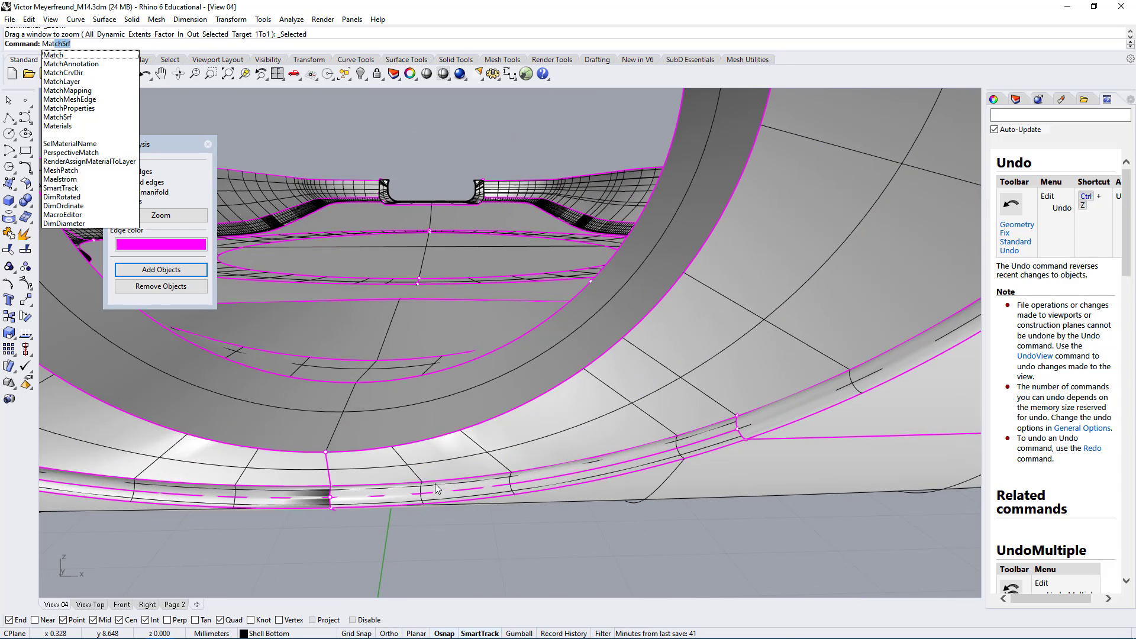
{"action": "key", "text": "Return"}
{"action": "left_click", "coordinate": [451, 488]}
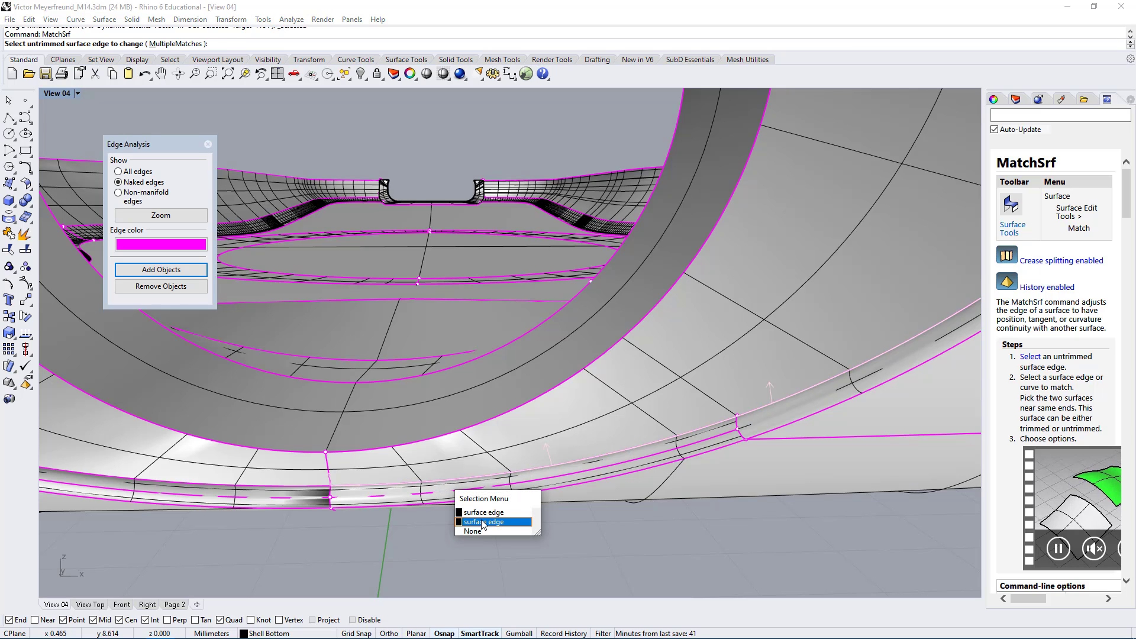
{"action": "left_click", "coordinate": [484, 523]}
{"action": "right_click_drag", "start_coordinate": [484, 524], "coordinate": [406, 479]}
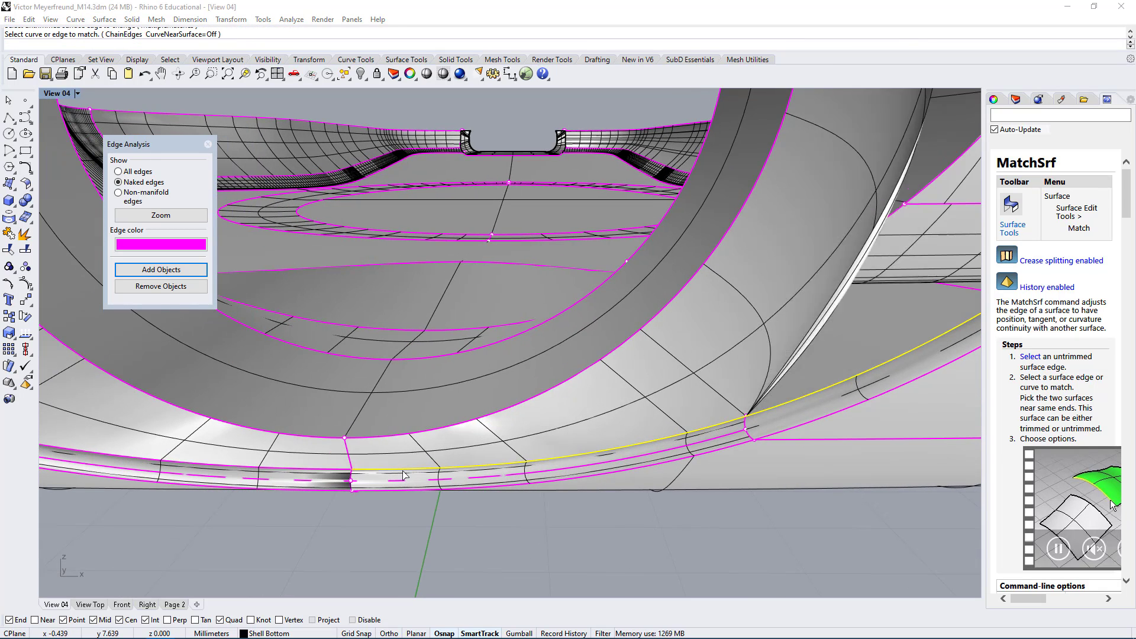
{"action": "left_click", "coordinate": [403, 473]}
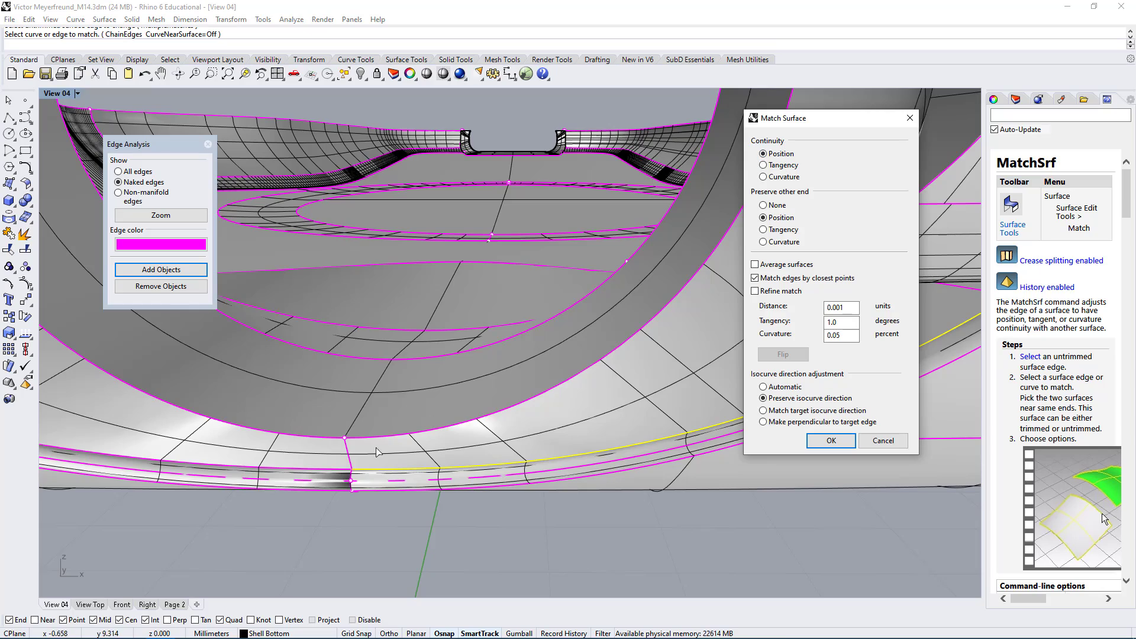
{"action": "left_click", "coordinate": [831, 441]}
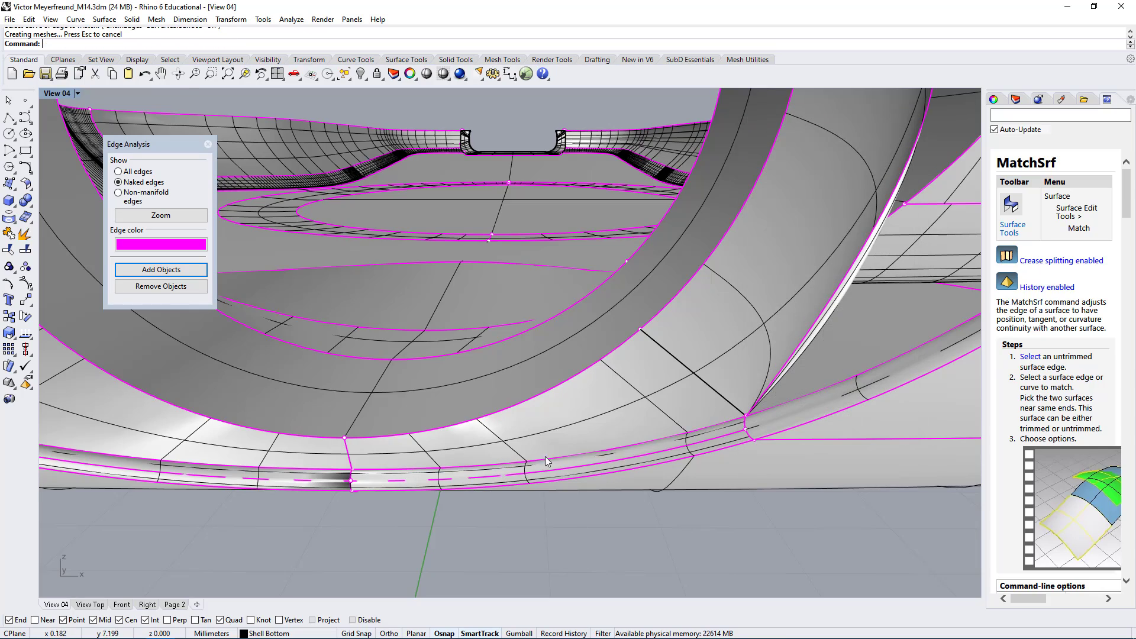
{"action": "right_click_drag", "start_coordinate": [545, 456], "coordinate": [513, 399]}
{"action": "key", "text": "ctrl+z"}
- Select all objects in the model, join them, and clear the selection
{"action": "scroll", "coordinate": [515, 400], "scroll_direction": "up", "scroll_amount": 10}
{"action": "right_click_drag", "start_coordinate": [567, 460], "coordinate": [604, 418]}
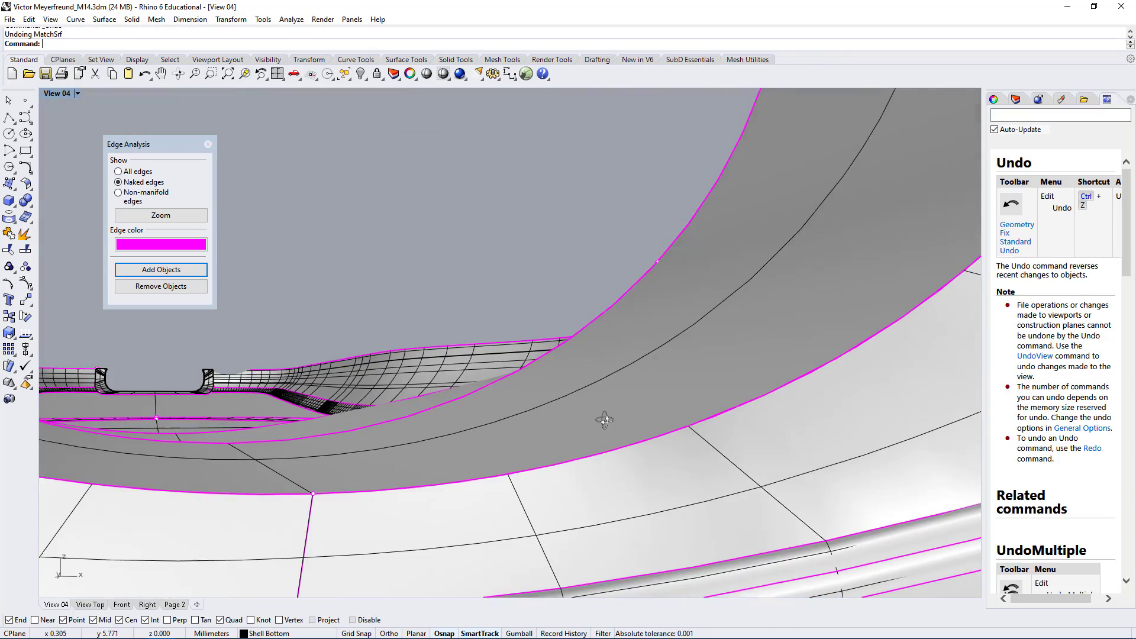
{"action": "right_click_drag", "start_coordinate": [905, 559], "coordinate": [582, 565]}
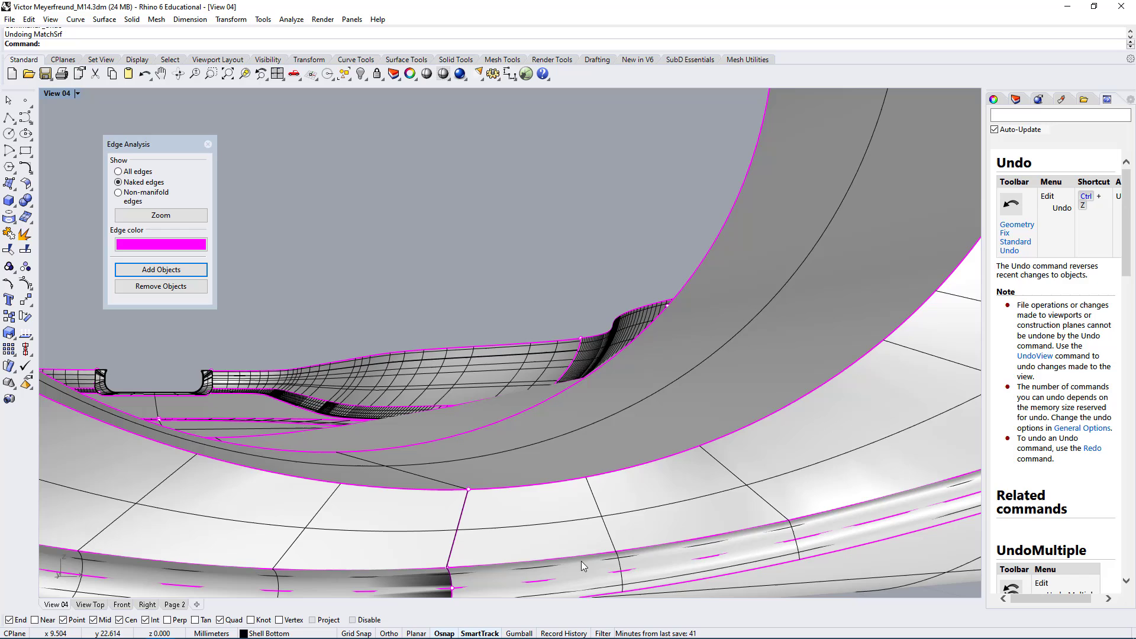
{"action": "left_click", "coordinate": [508, 579]}
{"action": "right_click_drag", "start_coordinate": [512, 531], "coordinate": [525, 392]}
{"action": "scroll", "coordinate": [524, 392], "scroll_direction": "down", "scroll_amount": 10}
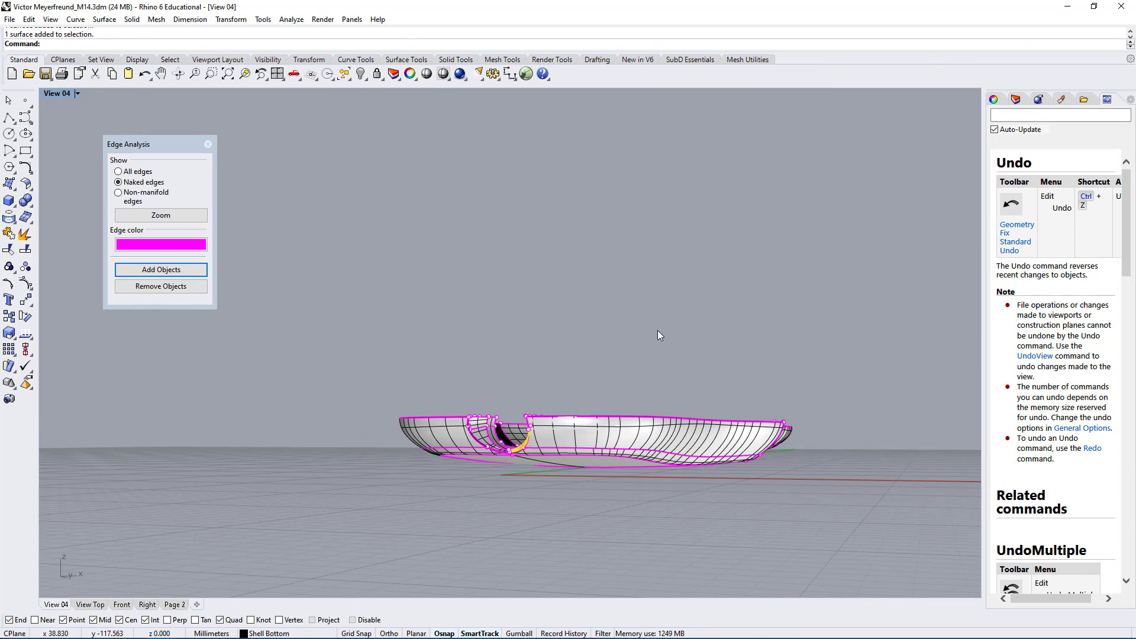
{"action": "right_click_drag", "start_coordinate": [498, 465], "coordinate": [482, 495]}
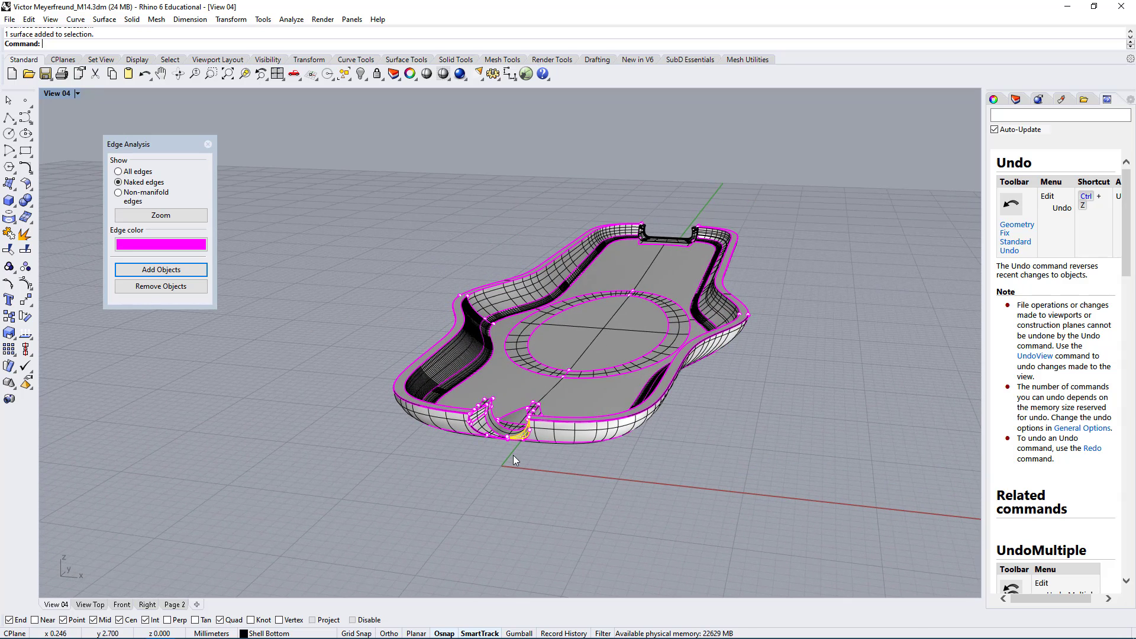
{"action": "key", "text": "ctrl+a"}
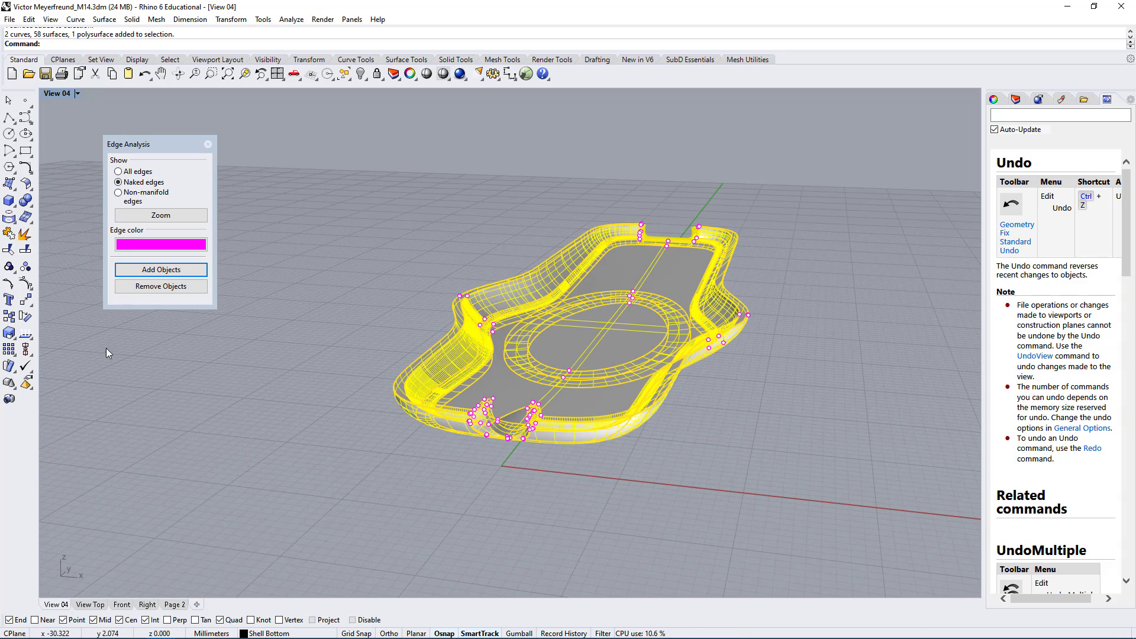
{"action": "left_click", "coordinate": [9, 234]}
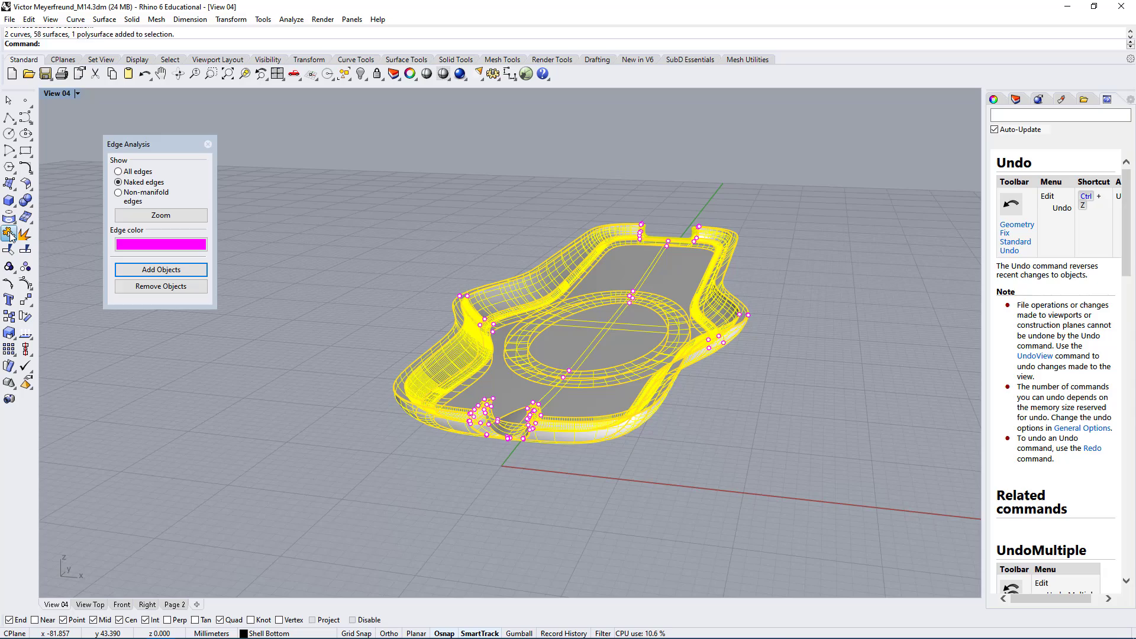
{"action": "left_click", "coordinate": [509, 453]}
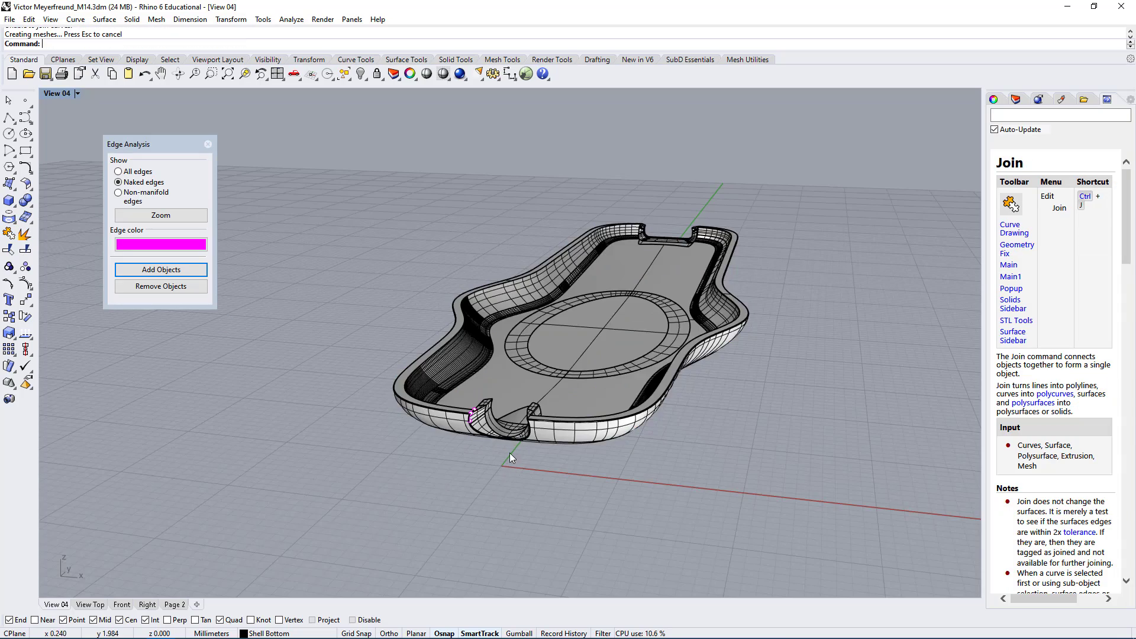
- Examine the flared surfaces at the seam in the middle of the U-shaped opening for leftover gaps
{"action": "scroll", "coordinate": [507, 432], "scroll_direction": "up", "scroll_amount": 10}
{"action": "scroll", "coordinate": [507, 409], "scroll_direction": "up", "scroll_amount": 4}
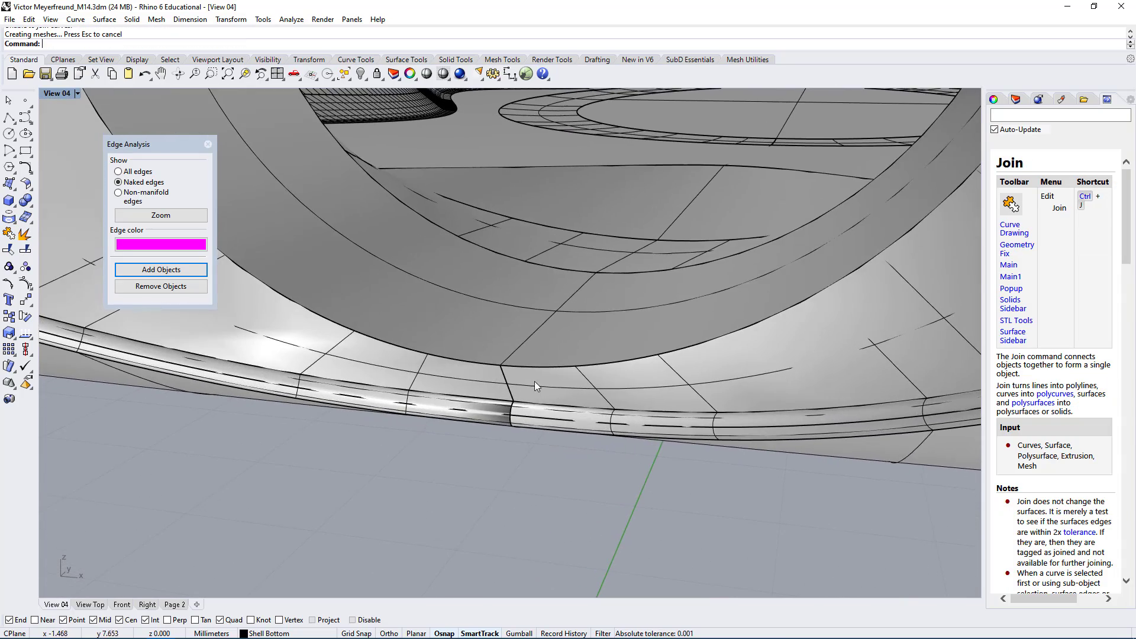
{"action": "left_click", "coordinate": [539, 396]}
{"action": "type", "text": "zs"}
{"action": "key", "text": "Return"}
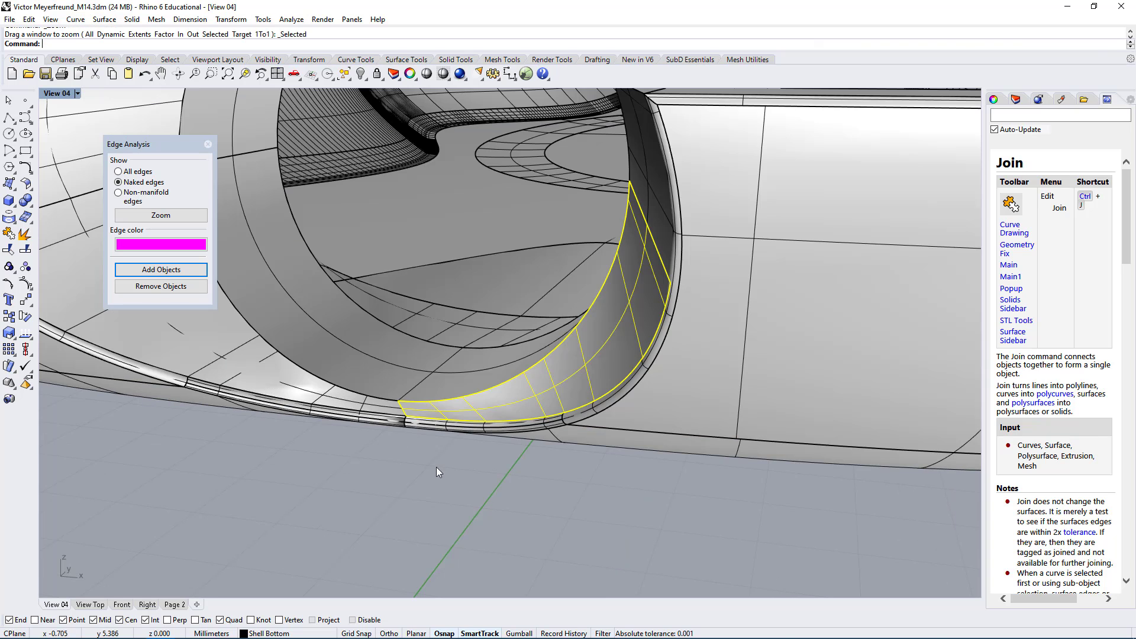
{"action": "left_click", "coordinate": [332, 552]}
{"action": "scroll", "coordinate": [323, 470], "scroll_direction": "up", "scroll_amount": 9}
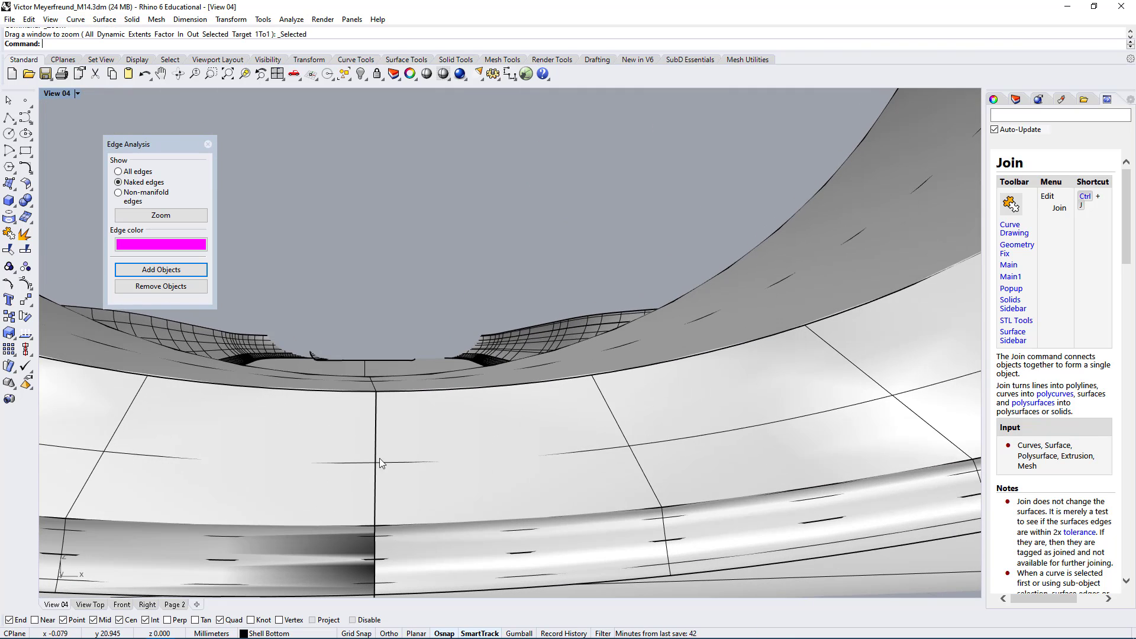
{"action": "left_click", "coordinate": [489, 397]}
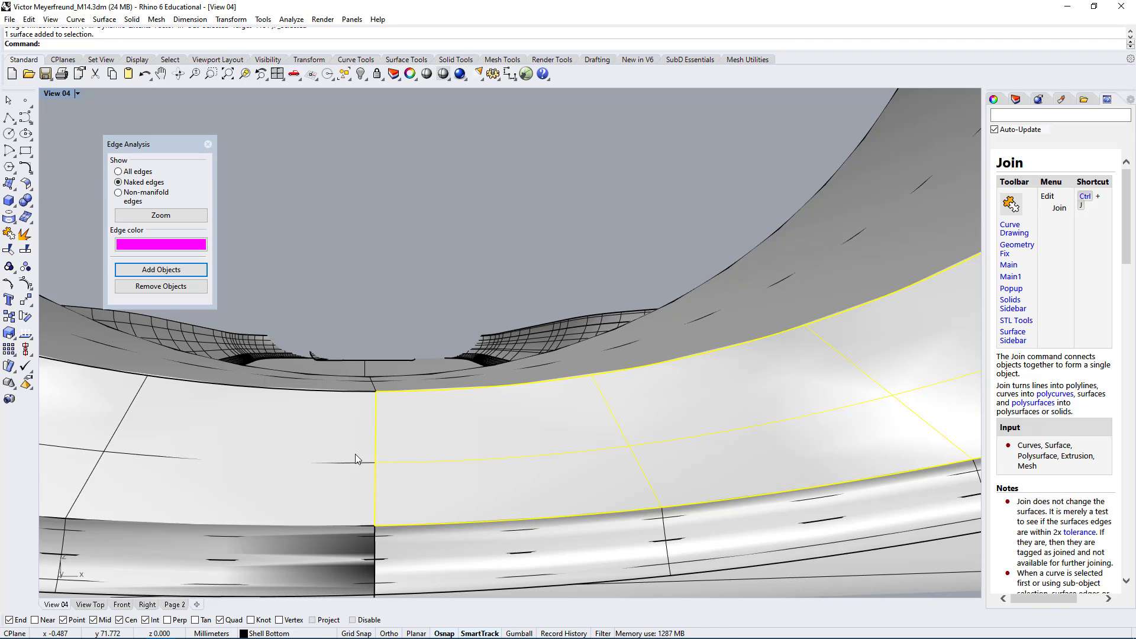
{"action": "left_click", "coordinate": [415, 272]}
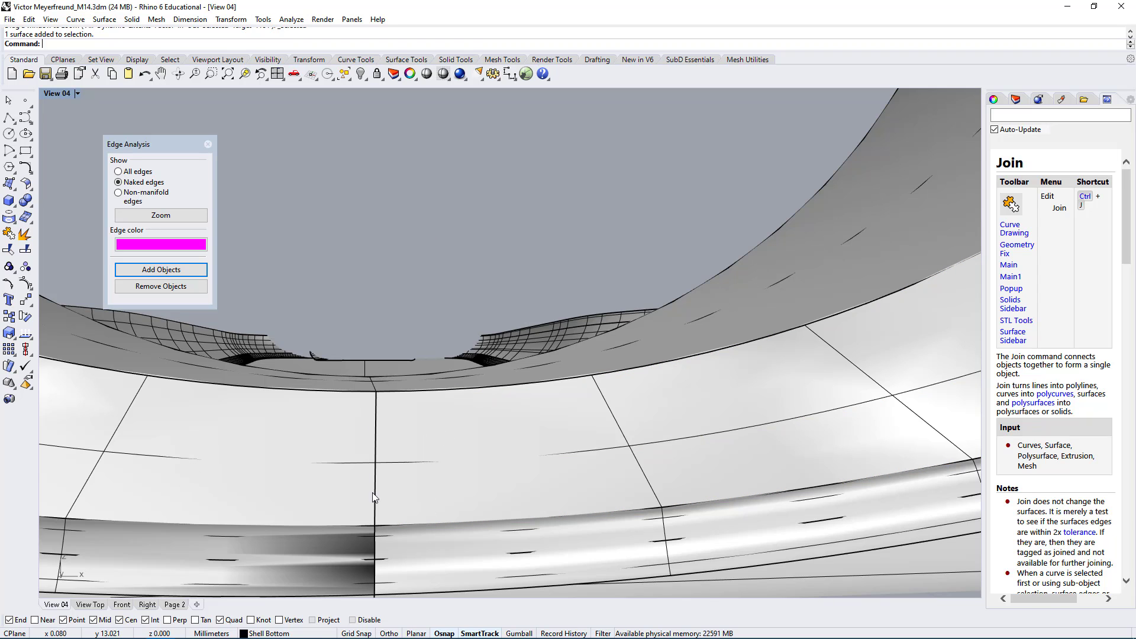
{"action": "scroll", "coordinate": [390, 472], "scroll_direction": "down", "scroll_amount": 2}
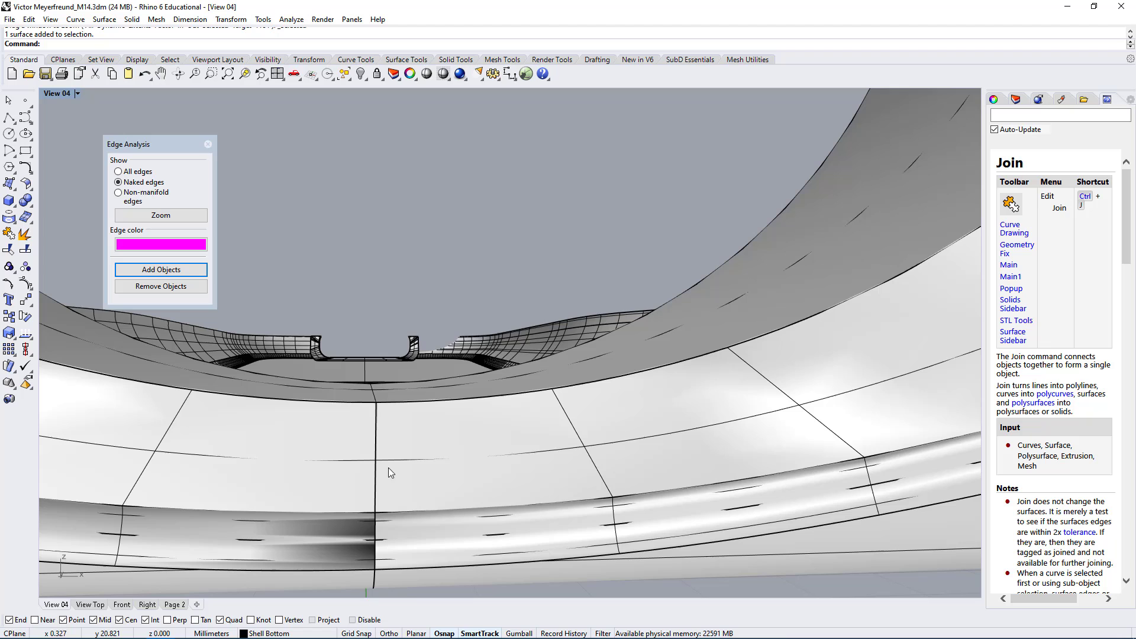
{"action": "left_click", "coordinate": [499, 445]}
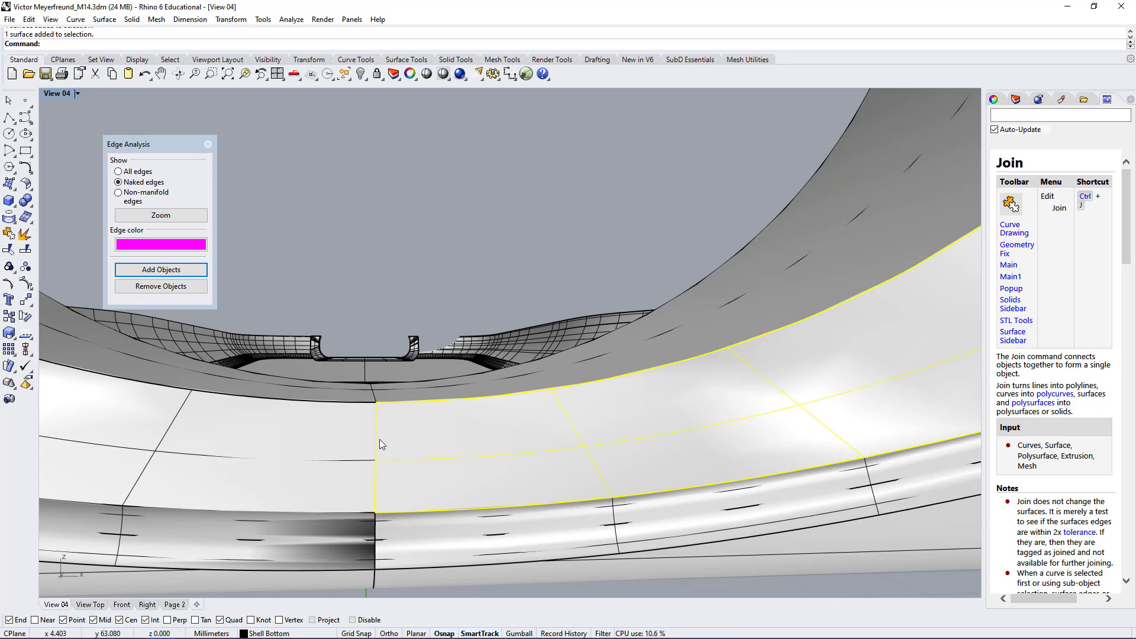
{"action": "right_click_drag", "start_coordinate": [382, 432], "coordinate": [481, 459]}
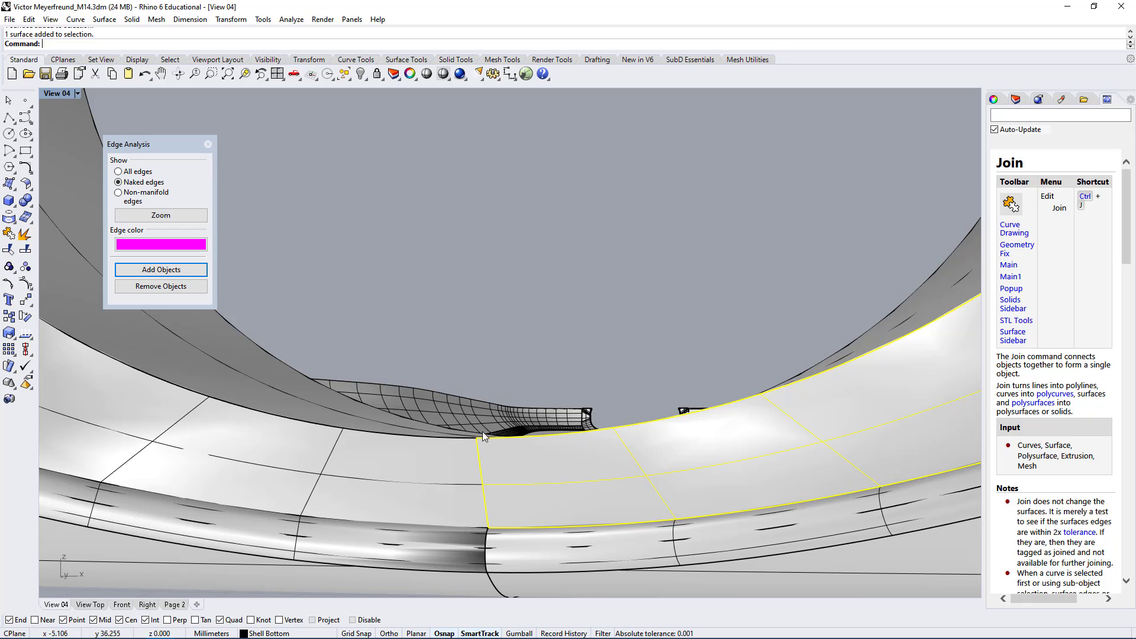
{"action": "right_click_drag", "start_coordinate": [463, 418], "coordinate": [481, 464]}
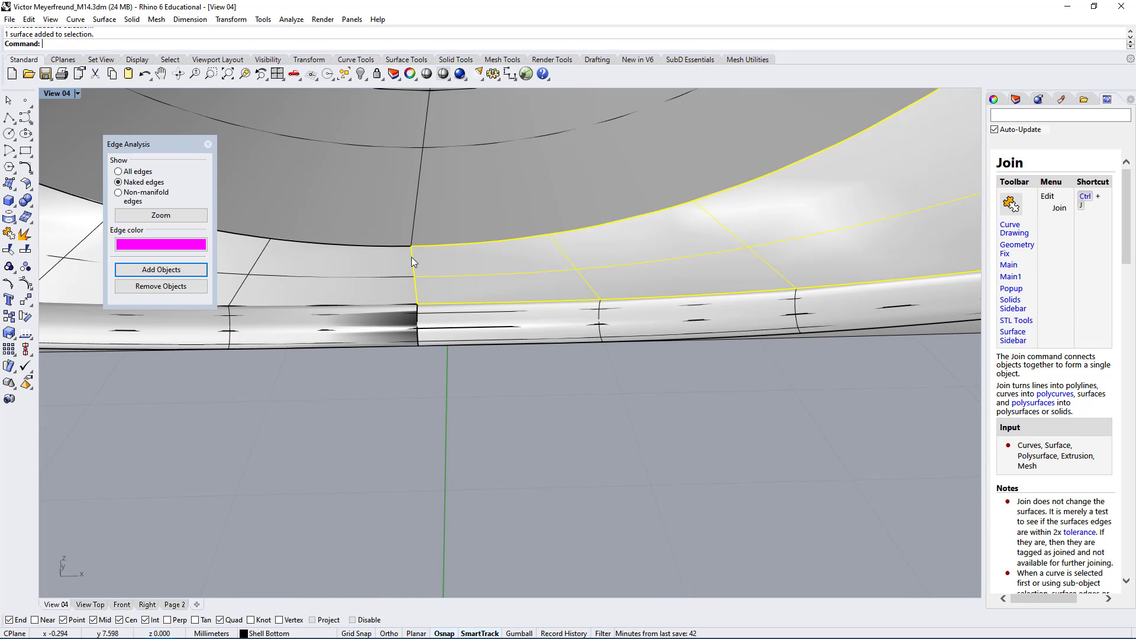
{"action": "right_click_drag", "start_coordinate": [546, 243], "coordinate": [695, 296]}
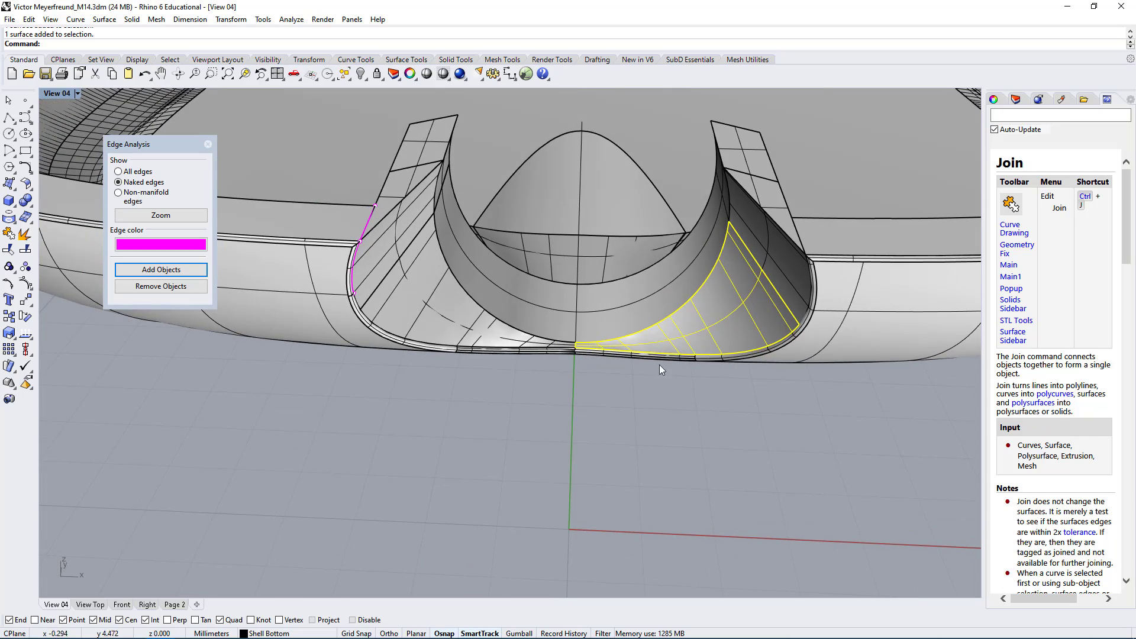
- Inspect the remaining naked edges along the upper rim on one side of the U-shaped opening, comparing them with the opposite side
{"action": "left_click", "coordinate": [611, 393]}
{"action": "right_click_drag", "start_coordinate": [611, 393], "coordinate": [370, 244]}
{"action": "scroll", "coordinate": [414, 273], "scroll_direction": "up", "scroll_amount": 6}
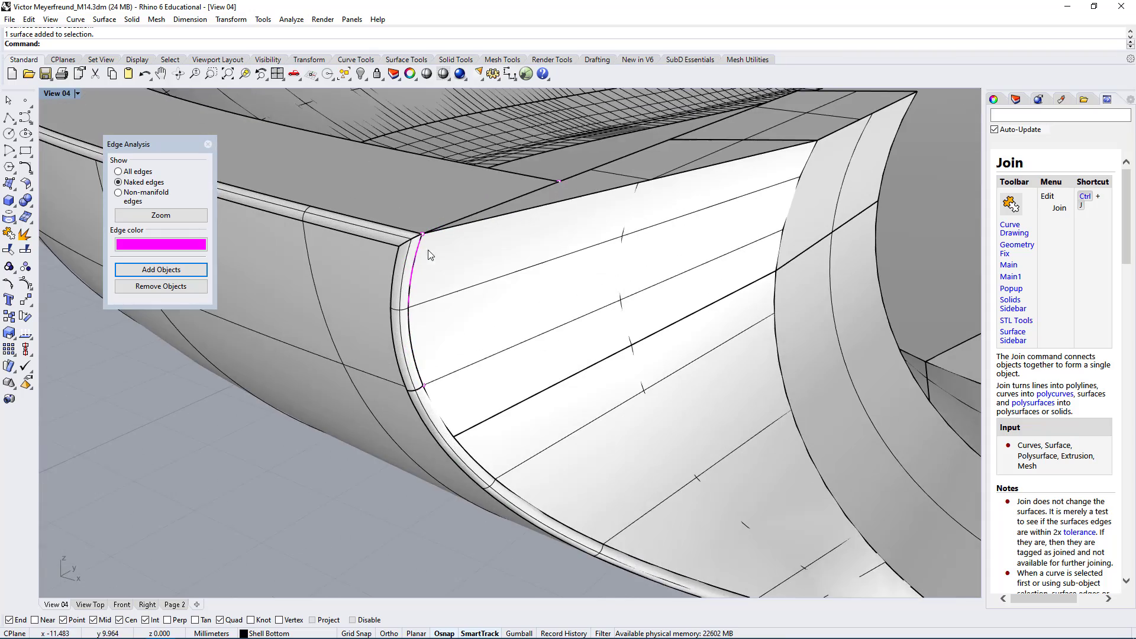
{"action": "scroll", "coordinate": [430, 285], "scroll_direction": "up", "scroll_amount": 3}
{"action": "scroll", "coordinate": [419, 311], "scroll_direction": "down", "scroll_amount": 6}
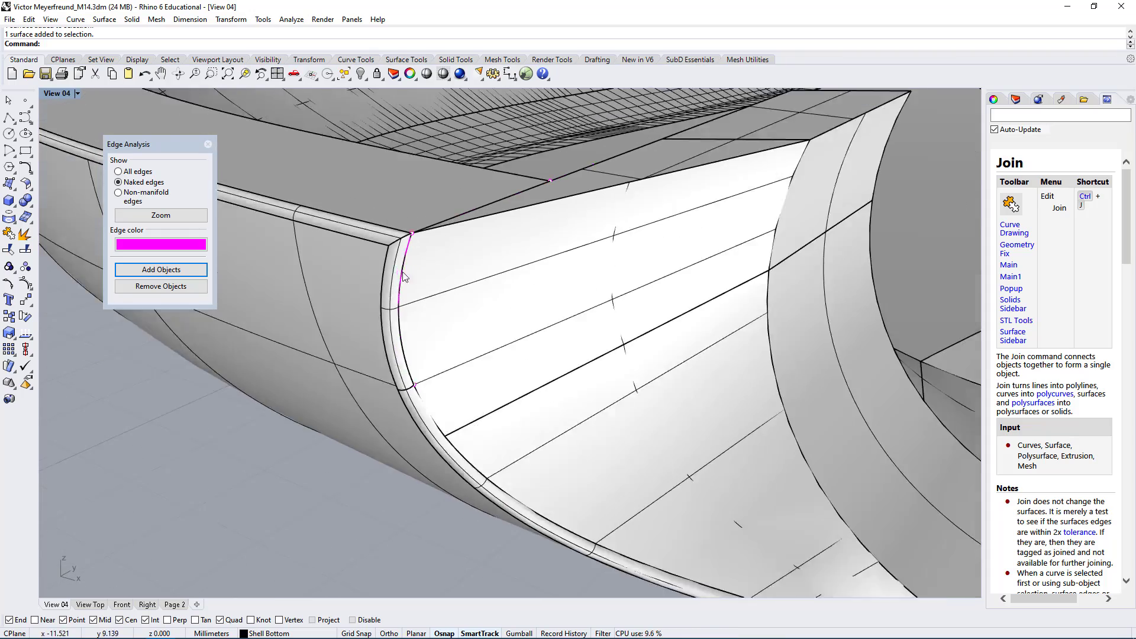
{"action": "right_click_drag", "start_coordinate": [518, 366], "coordinate": [485, 488]}
{"action": "right_click_drag", "start_coordinate": [611, 438], "coordinate": [627, 417]}
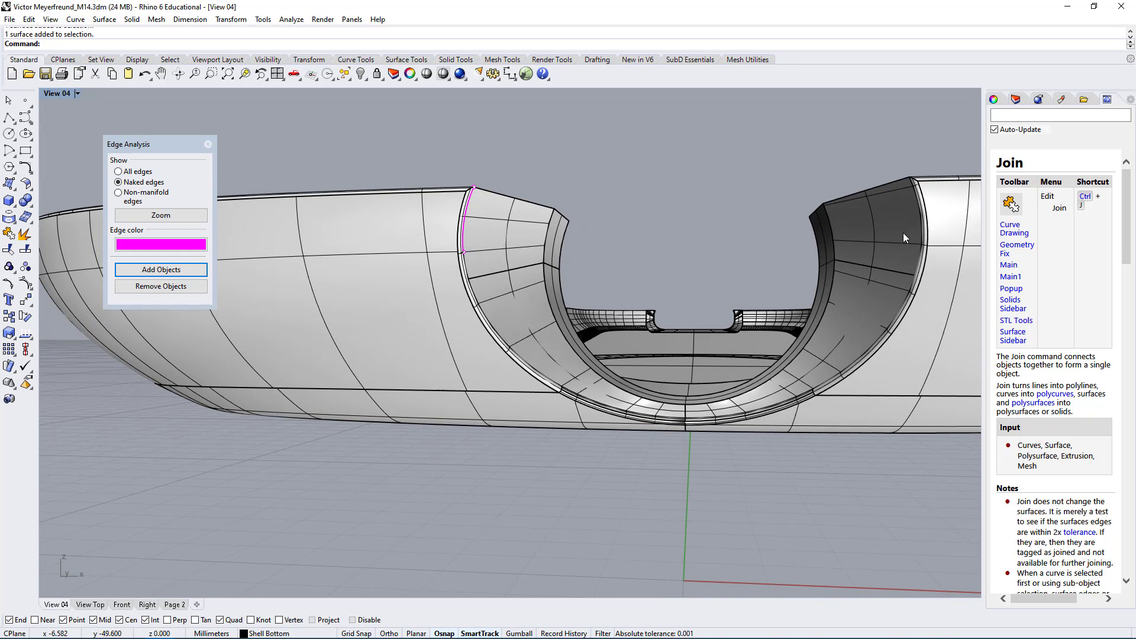
{"action": "scroll", "coordinate": [511, 317], "scroll_direction": "up", "scroll_amount": 4}
{"action": "right_click_drag", "start_coordinate": [505, 318], "coordinate": [428, 205]}
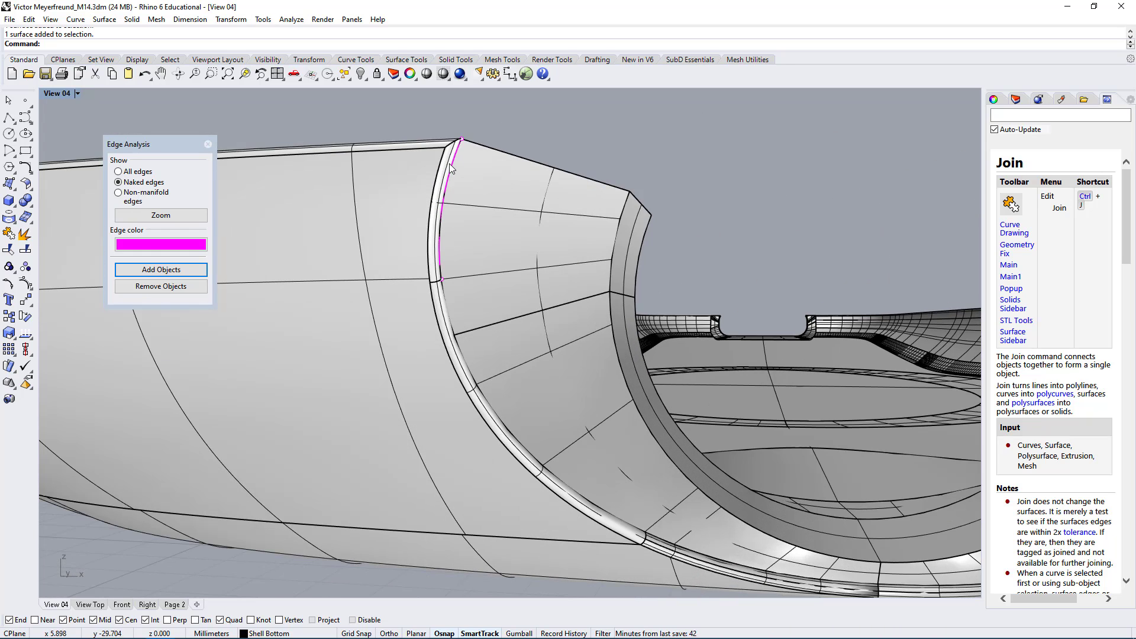
- Try deleting the narrow rim face and the adjoining flared face beside the naked edges, and undo both deletions
{"action": "left_click", "coordinate": [449, 164], "text": "ctrl+shift"}
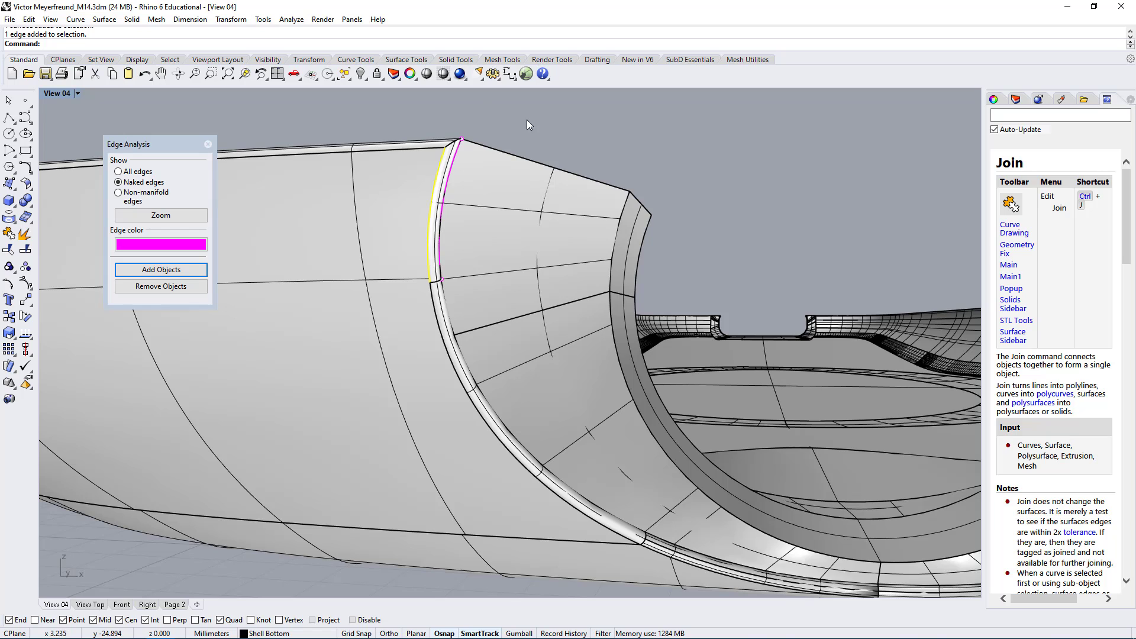
{"action": "scroll", "coordinate": [449, 163], "scroll_direction": "up", "scroll_amount": 4}
{"action": "left_click", "coordinate": [449, 160], "text": "ctrl+shift"}
{"action": "right_click_drag", "start_coordinate": [475, 182], "coordinate": [420, 247]}
{"action": "key", "text": "Delete"}
{"action": "left_click", "coordinate": [526, 231], "text": "ctrl+shift"}
{"action": "key", "text": "Delete"}
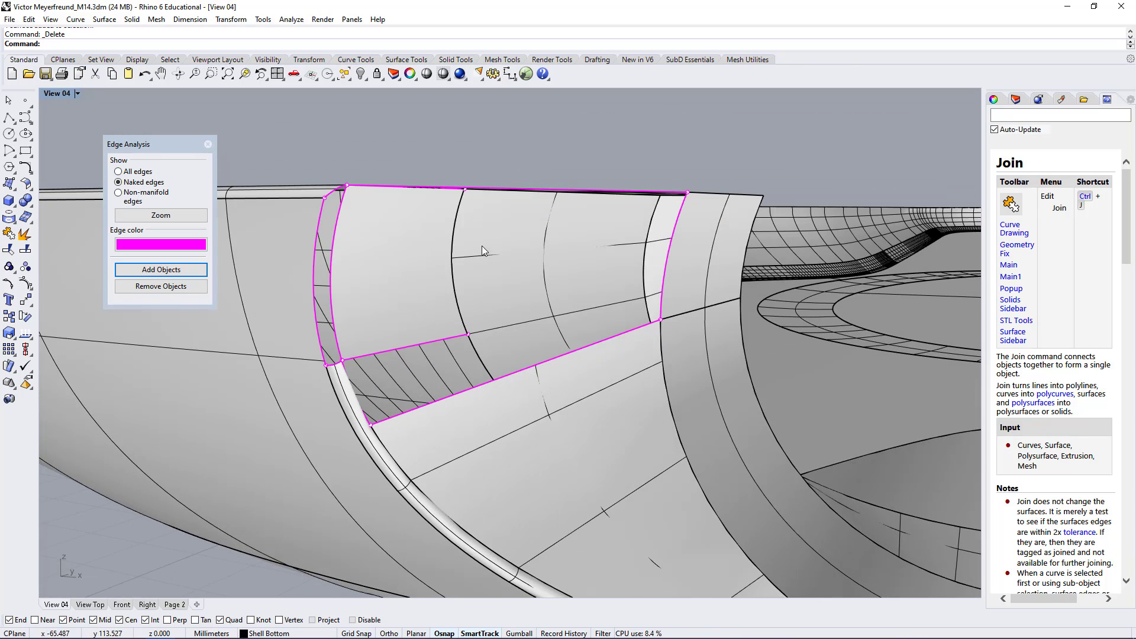
{"action": "key", "text": "ctrl+z"}
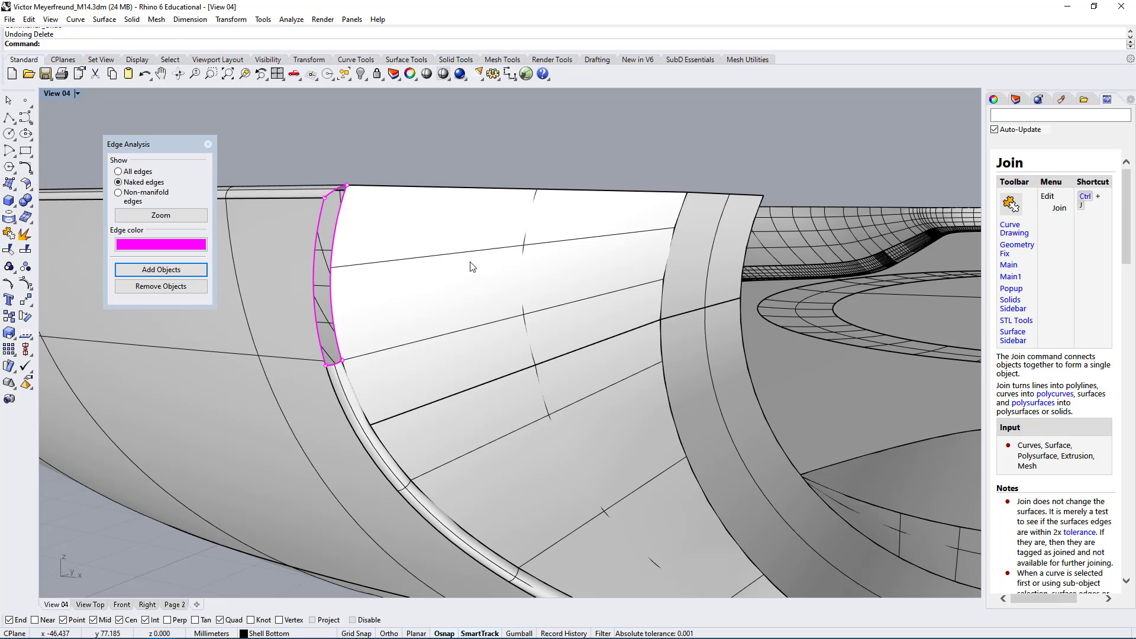
{"action": "key", "text": "ctrl+z"}
- Switch the viewport to Ghosted display, delete the stray four-sided surface hidden behind the flared wall, and select the joined shell
{"action": "right_click_drag", "start_coordinate": [491, 200], "coordinate": [508, 213]}
{"action": "right_click", "coordinate": [60, 97]}
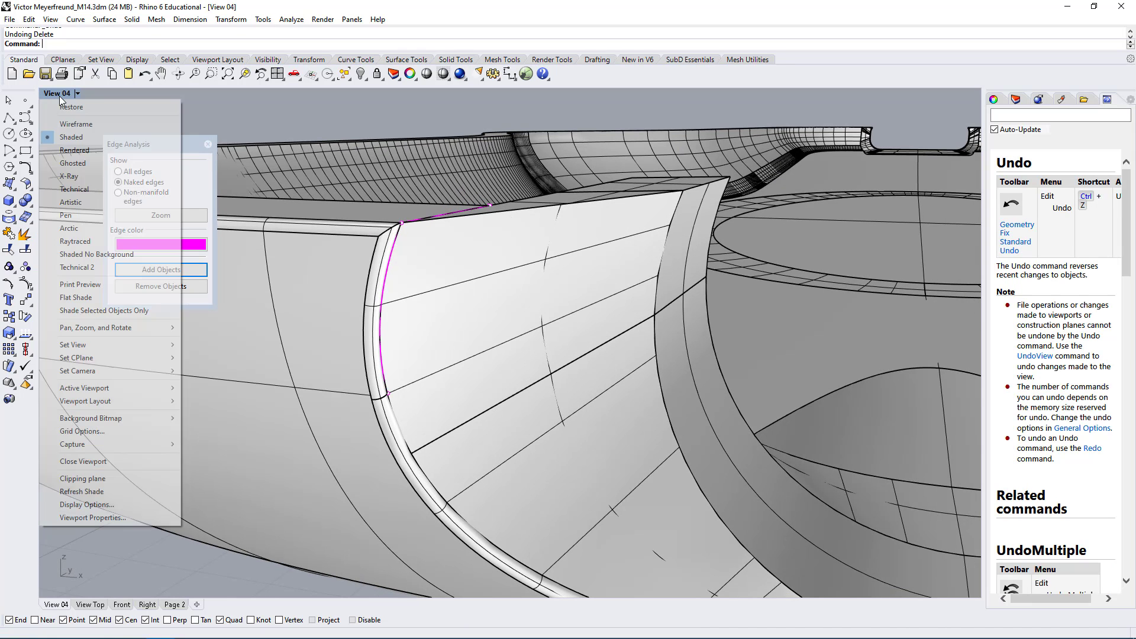
{"action": "left_click", "coordinate": [84, 164]}
{"action": "right_click_drag", "start_coordinate": [448, 261], "coordinate": [687, 407]}
{"action": "left_click", "coordinate": [595, 287]}
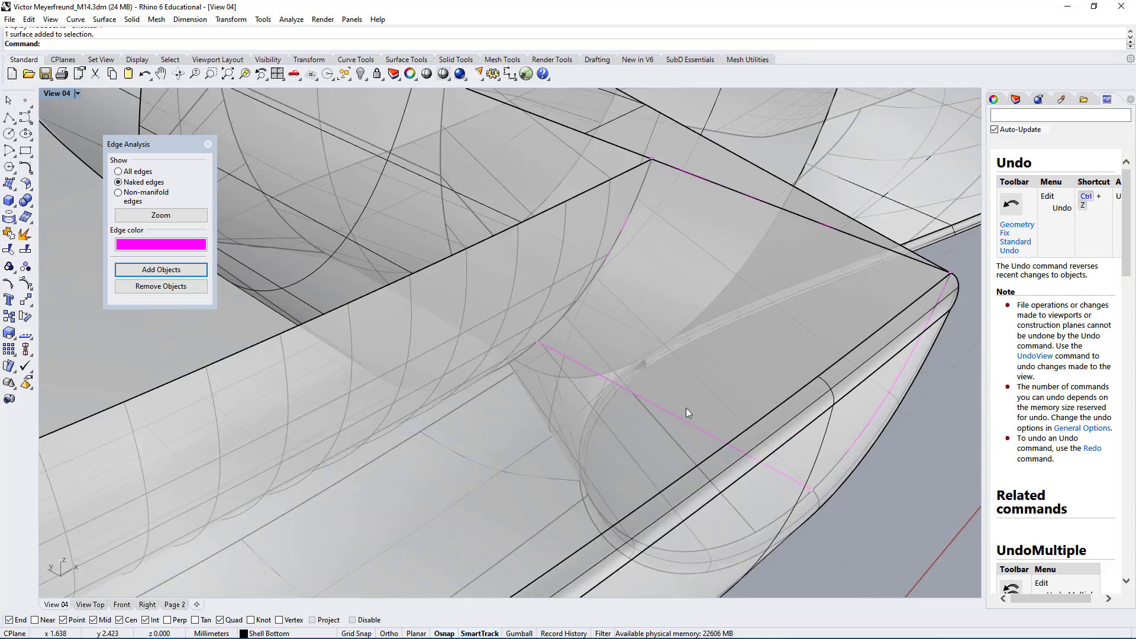
{"action": "right_click_drag", "start_coordinate": [663, 337], "coordinate": [696, 455]}
{"action": "left_click", "coordinate": [672, 470]}
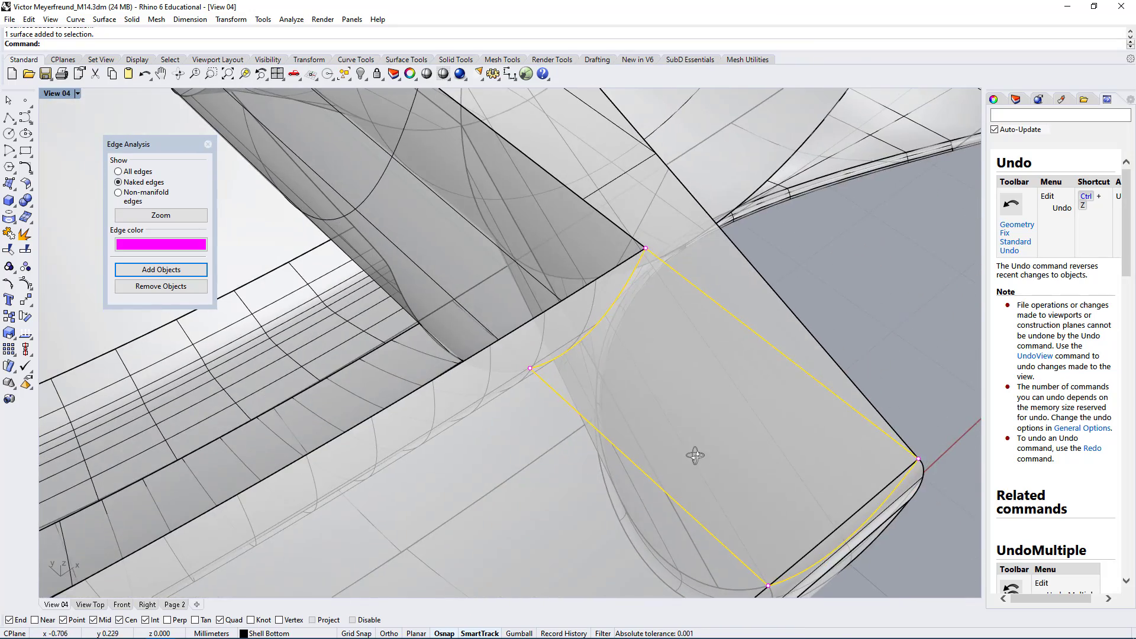
{"action": "right_click_drag", "start_coordinate": [606, 281], "coordinate": [424, 386]}
{"action": "key", "text": "Delete"}
{"action": "scroll", "coordinate": [566, 385], "scroll_direction": "down", "scroll_amount": 5}
{"action": "left_click", "coordinate": [567, 402]}
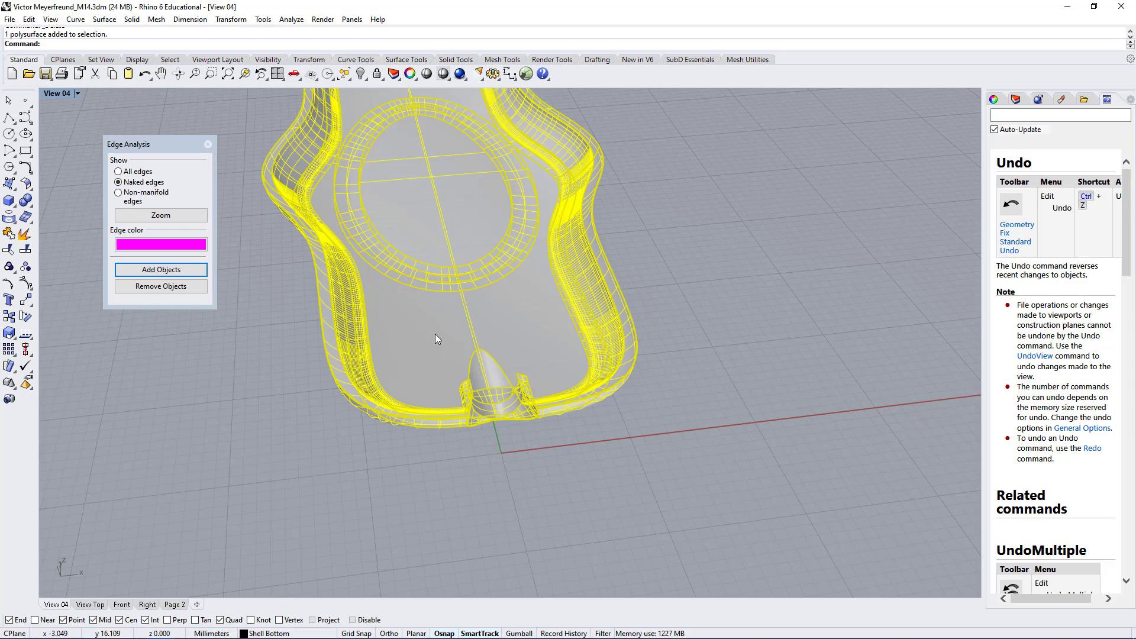
- Try to join the selected shell, cancel the command, and check the shell's type in the object properties
{"action": "key", "text": "ctrl+j"}
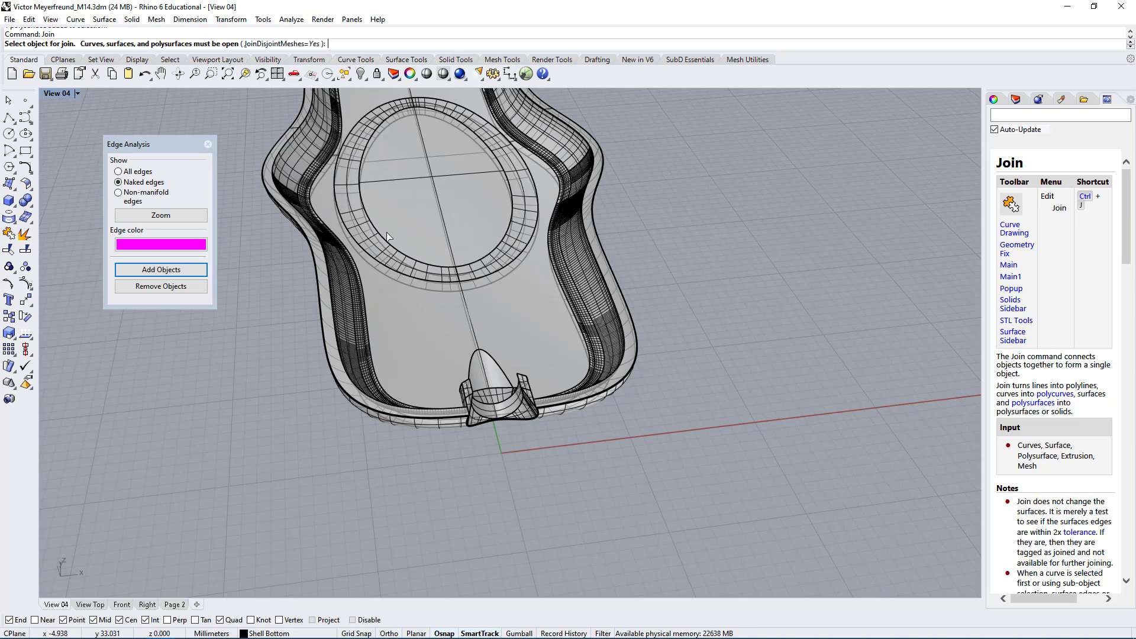
{"action": "key", "text": "Escape"}
{"action": "left_click", "coordinate": [515, 374]}
{"action": "right_click_drag", "start_coordinate": [532, 398], "coordinate": [516, 389]}
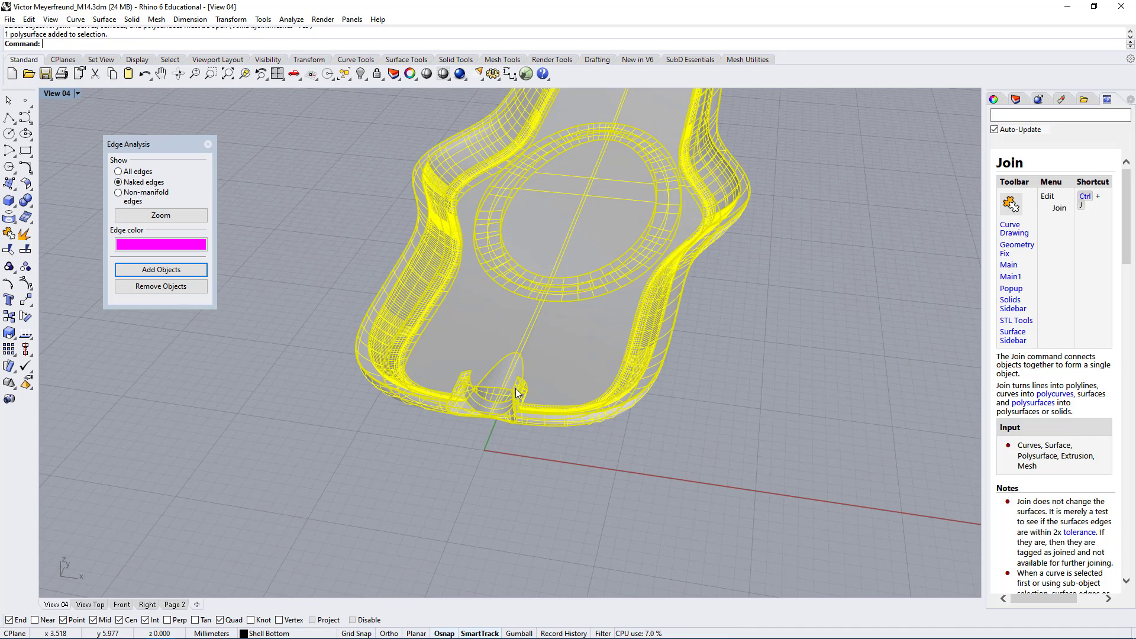
{"action": "left_click", "coordinate": [996, 100]}
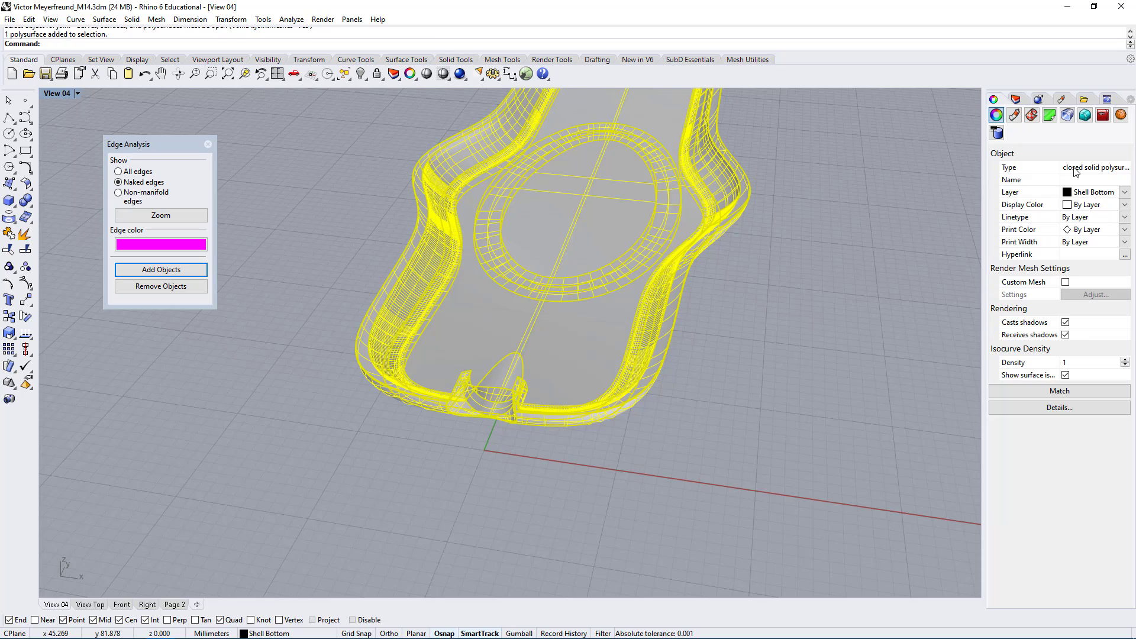
{"action": "left_click", "coordinate": [669, 423]}
{"action": "right_click_drag", "start_coordinate": [669, 422], "coordinate": [491, 439]}
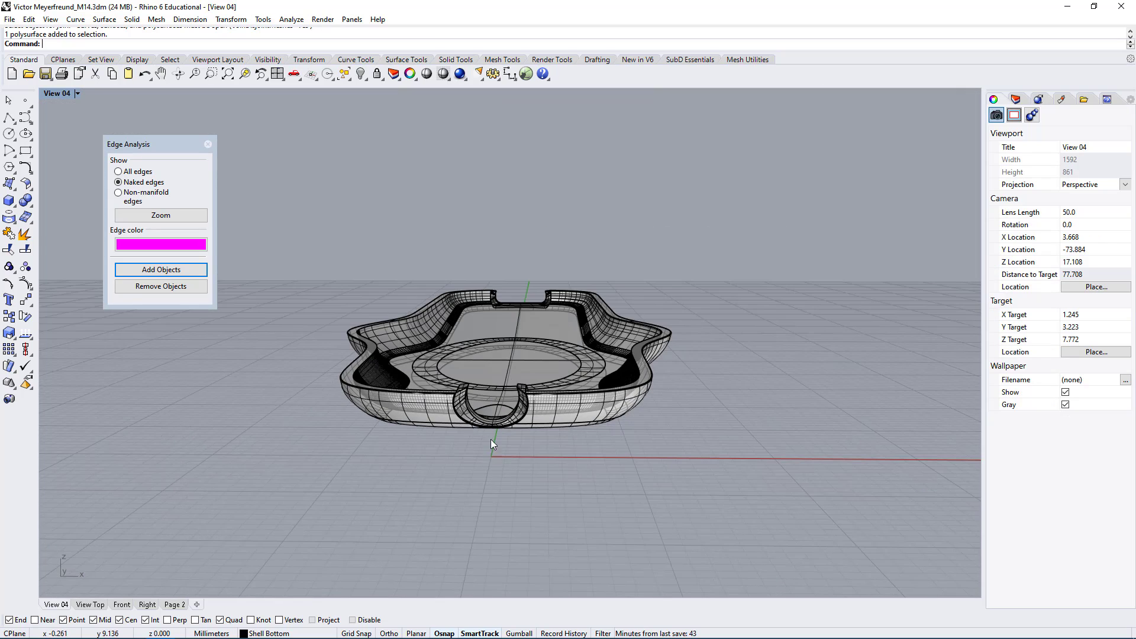
{"action": "left_click", "coordinate": [525, 368]}
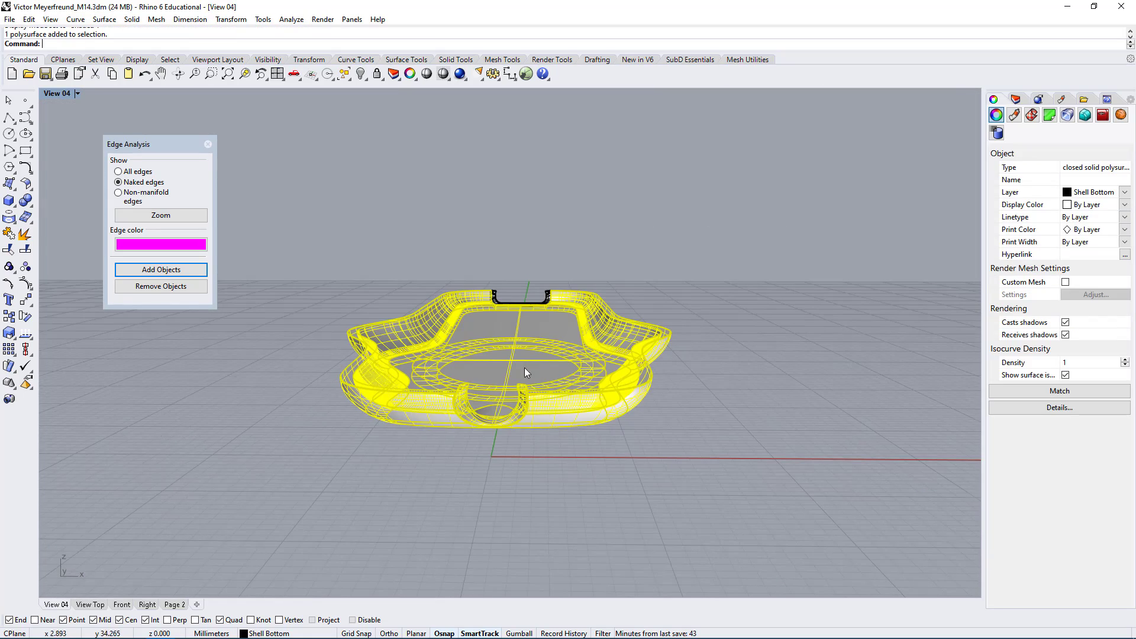
- Examine the repaired U-shaped opening from inside, outside and above, including its flared walls and rim corners
{"action": "right_click_drag", "start_coordinate": [524, 367], "coordinate": [558, 422]}
{"action": "right_click_drag", "start_coordinate": [365, 391], "coordinate": [528, 491]}
{"action": "left_click", "coordinate": [386, 474]}
{"action": "scroll", "coordinate": [502, 478], "scroll_direction": "up", "scroll_amount": 8}
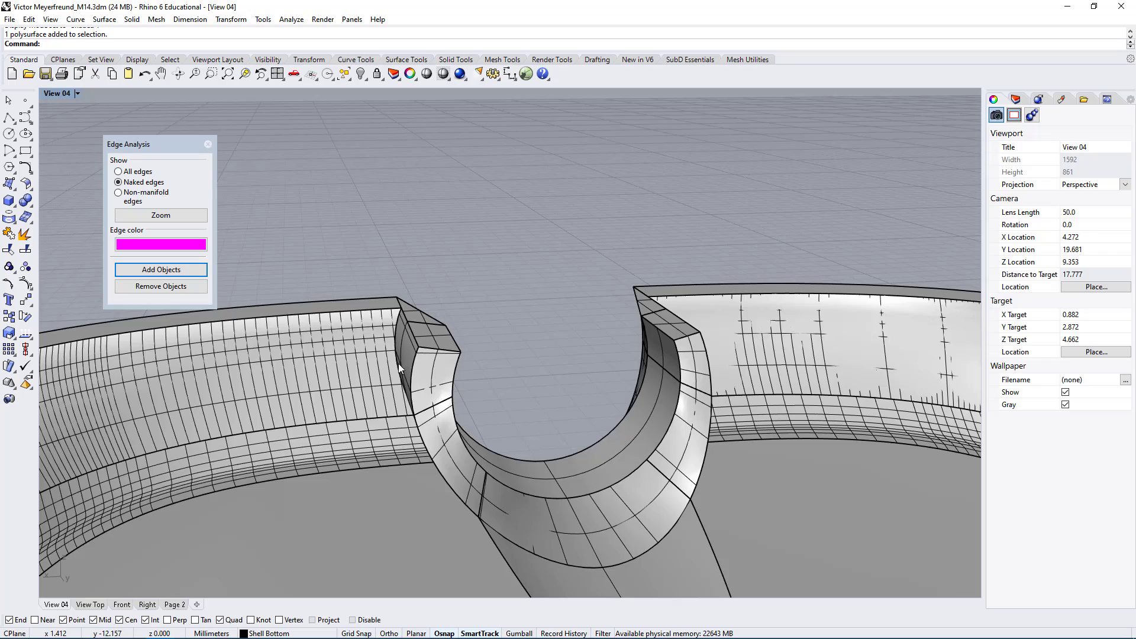
{"action": "right_click_drag", "start_coordinate": [399, 364], "coordinate": [399, 404]}
{"action": "left_click", "coordinate": [399, 404]}
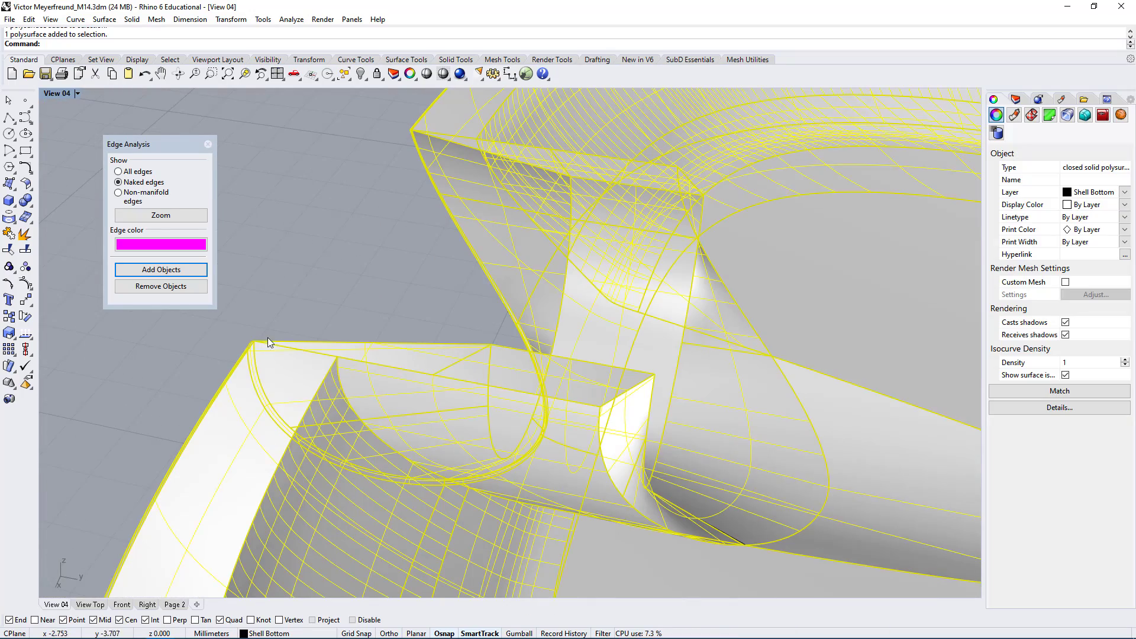
{"action": "right_click_drag", "start_coordinate": [566, 396], "coordinate": [622, 490]}
{"action": "left_click", "coordinate": [452, 244]}
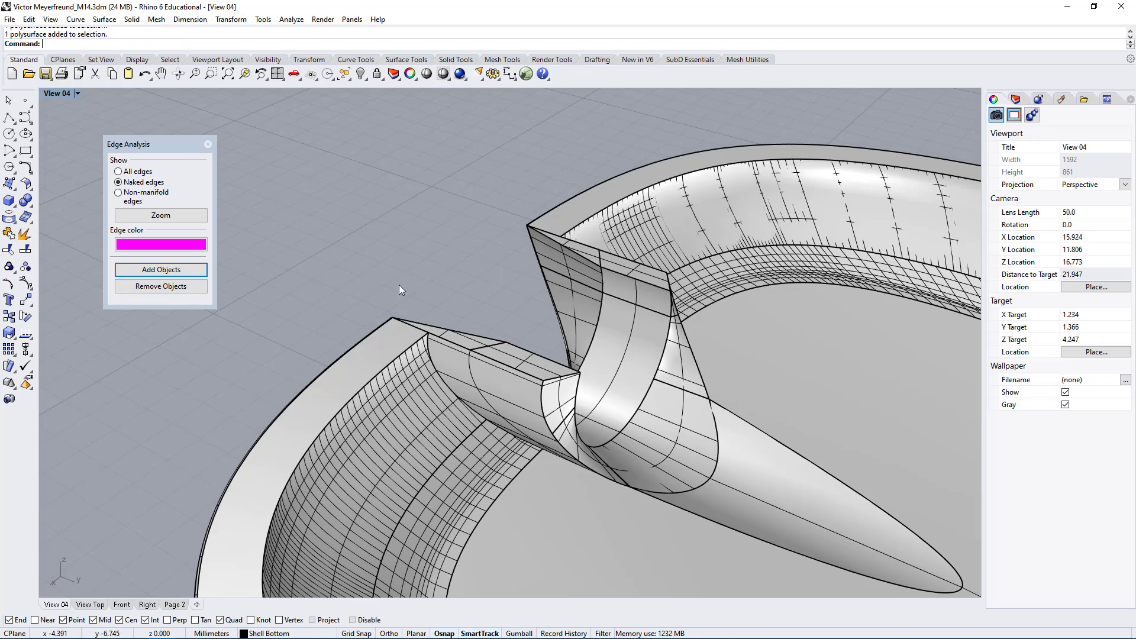
{"action": "right_click_drag", "start_coordinate": [400, 286], "coordinate": [536, 485]}
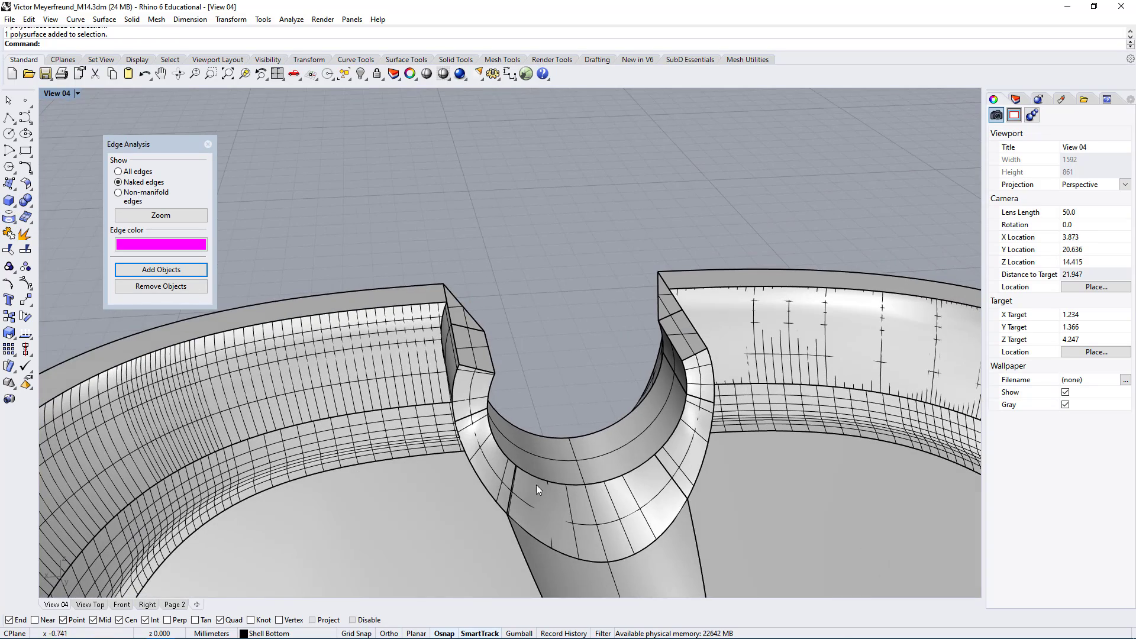
{"action": "scroll", "coordinate": [708, 354], "scroll_direction": "down", "scroll_amount": 6}
{"action": "right_click_drag", "start_coordinate": [699, 450], "coordinate": [608, 444]}
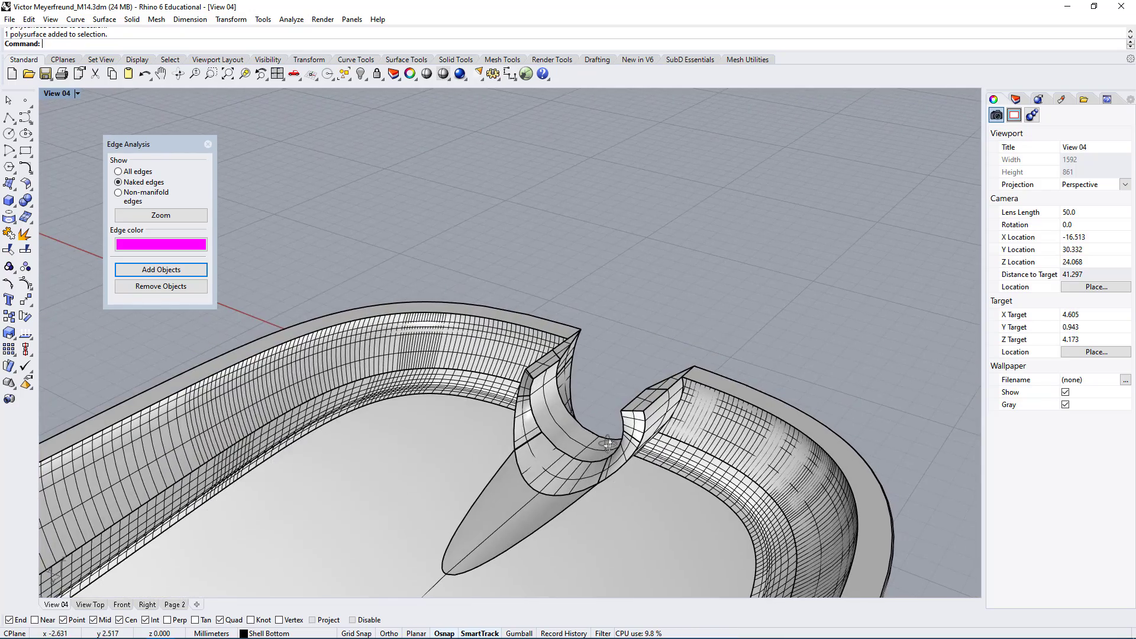
{"action": "scroll", "coordinate": [704, 289], "scroll_direction": "down", "scroll_amount": 2}
{"action": "right_click_drag", "start_coordinate": [677, 379], "coordinate": [526, 408]}
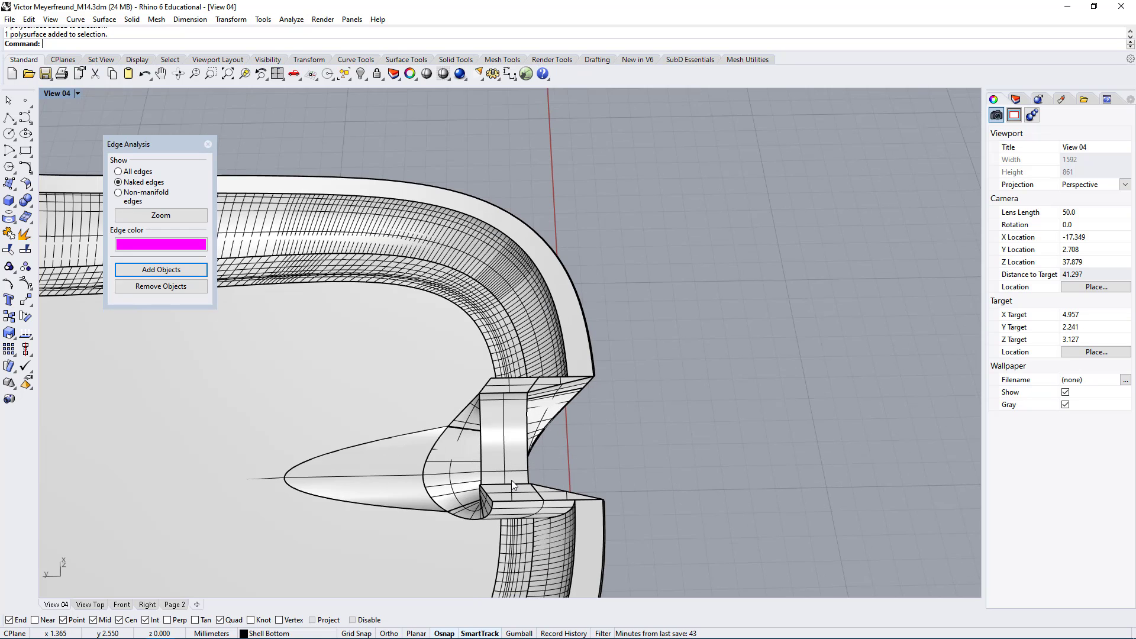
{"action": "right_click_drag", "start_coordinate": [511, 481], "coordinate": [506, 140]}
- Review the absolute tolerance in the document's model unit settings and close them without changing anything
{"action": "left_click", "coordinate": [492, 73]}
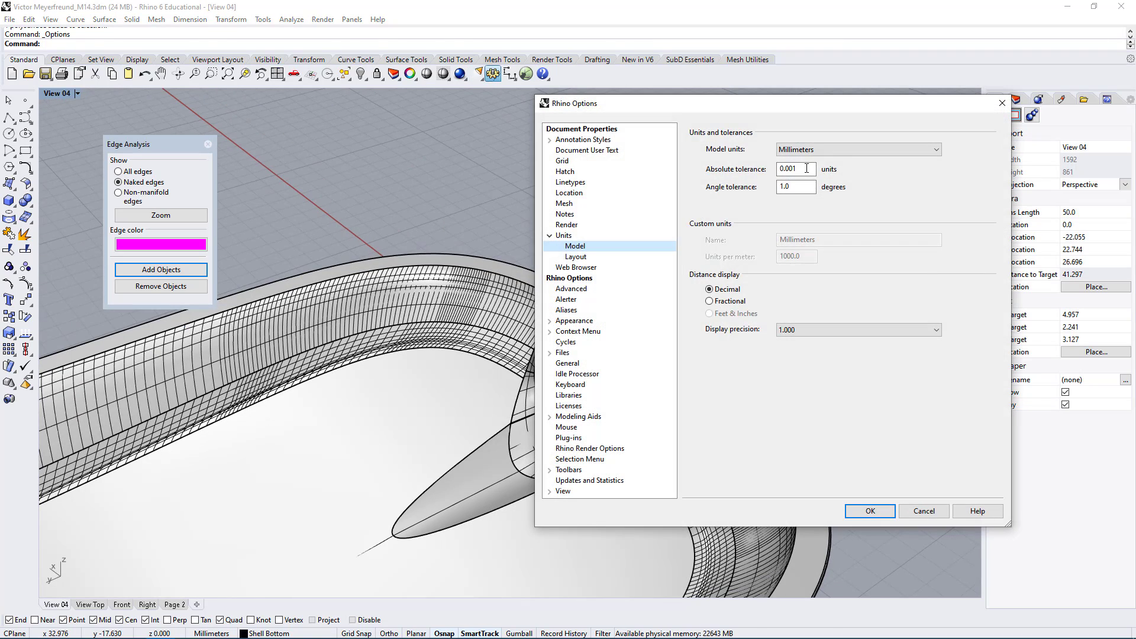
{"action": "left_click_drag", "start_coordinate": [820, 103], "coordinate": [980, 83]}
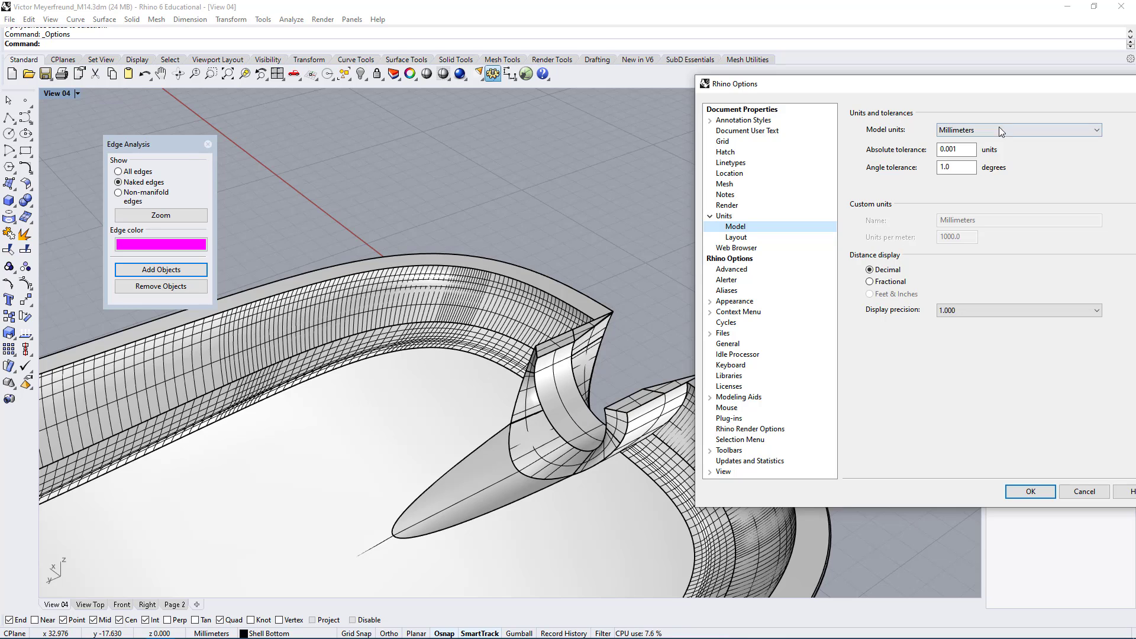
{"action": "left_click", "coordinate": [950, 150]}
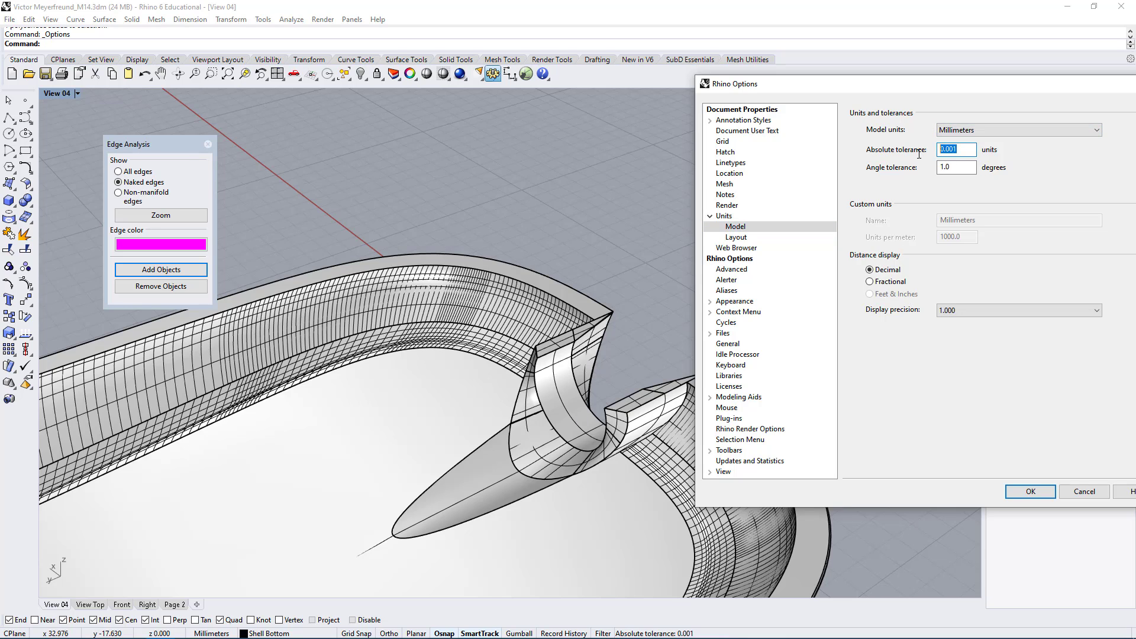
{"action": "left_click_drag", "start_coordinate": [992, 89], "coordinate": [884, 76]}
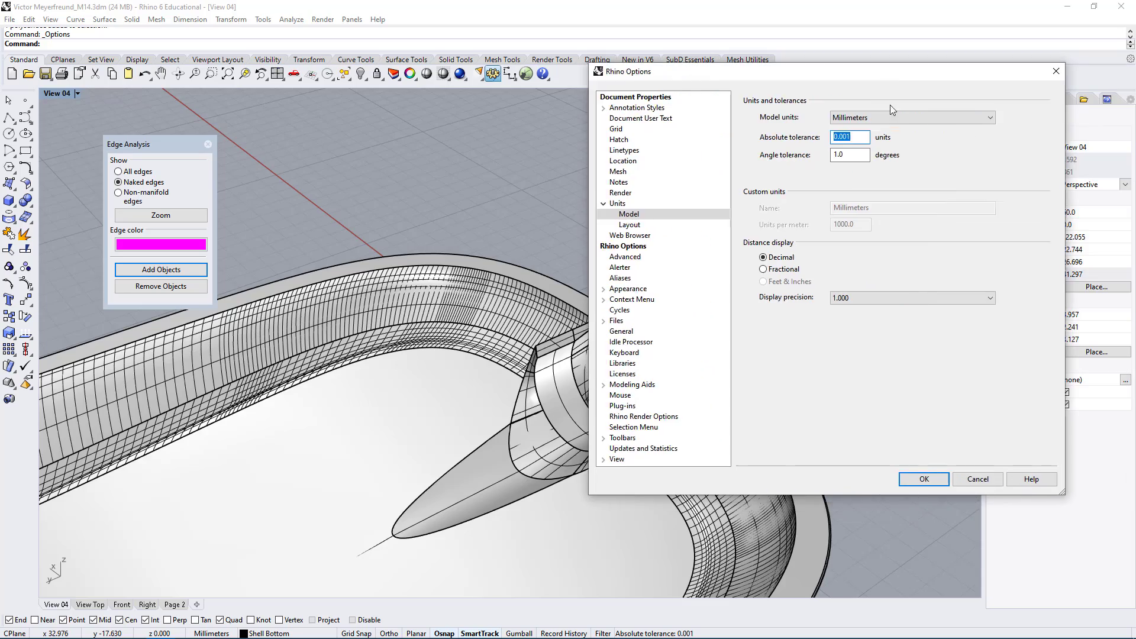
{"action": "left_click", "coordinate": [978, 478]}
- Check the object type of the separate notch piece at the shell's other end, together with the main shell
{"action": "scroll", "coordinate": [833, 310], "scroll_direction": "down", "scroll_amount": 5}
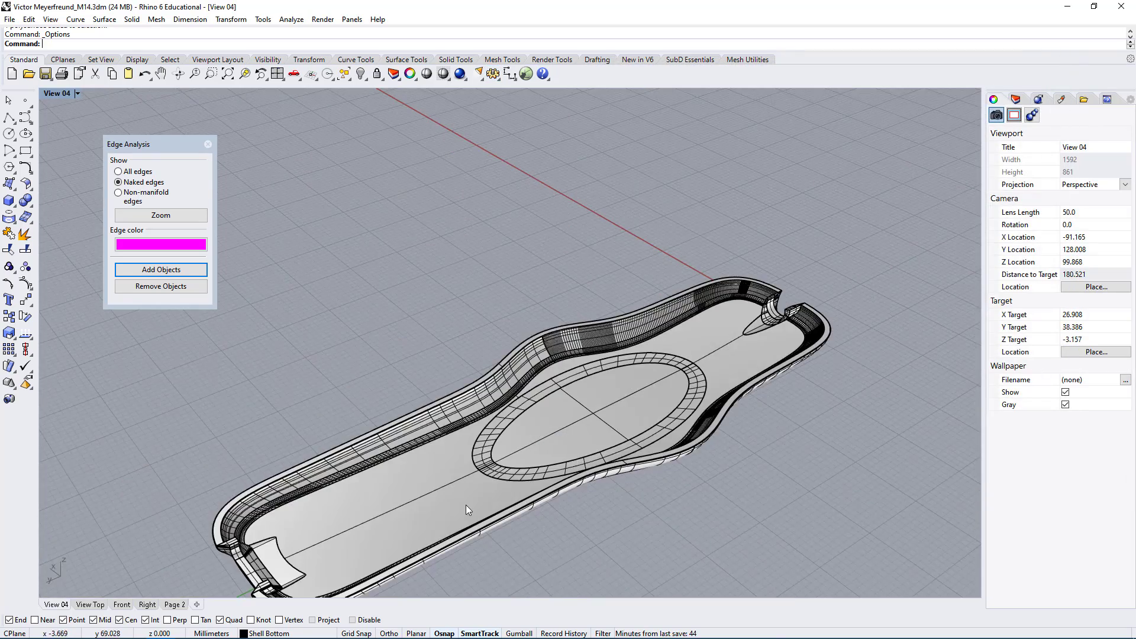
{"action": "scroll", "coordinate": [239, 464], "scroll_direction": "up", "scroll_amount": 5}
{"action": "left_click", "coordinate": [283, 433]}
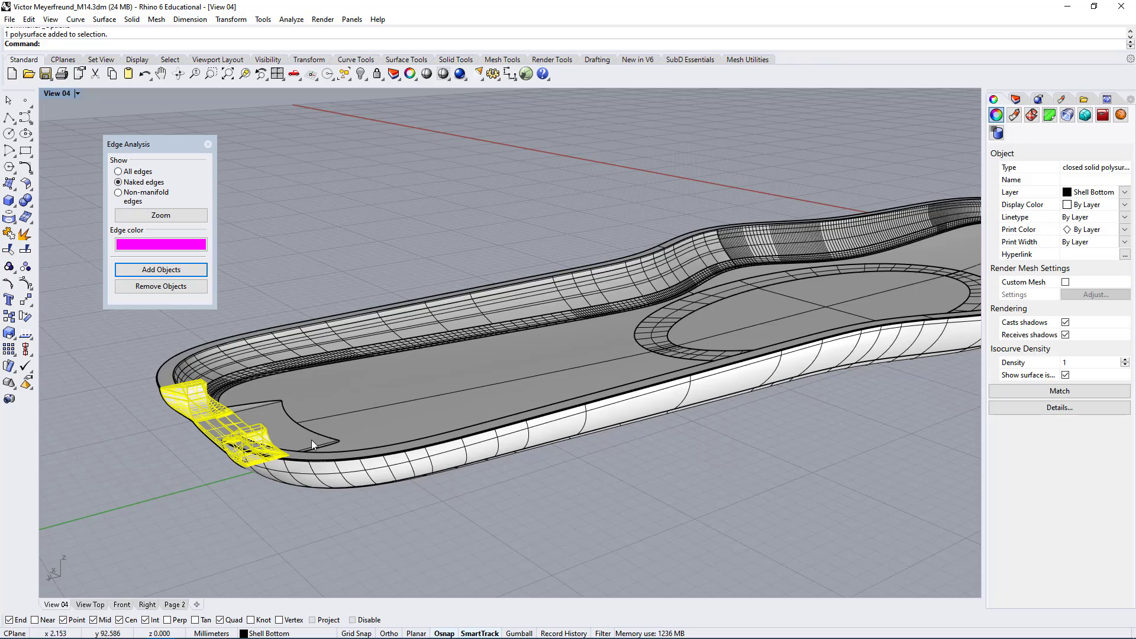
{"action": "right_click_drag", "start_coordinate": [311, 439], "coordinate": [420, 438]}
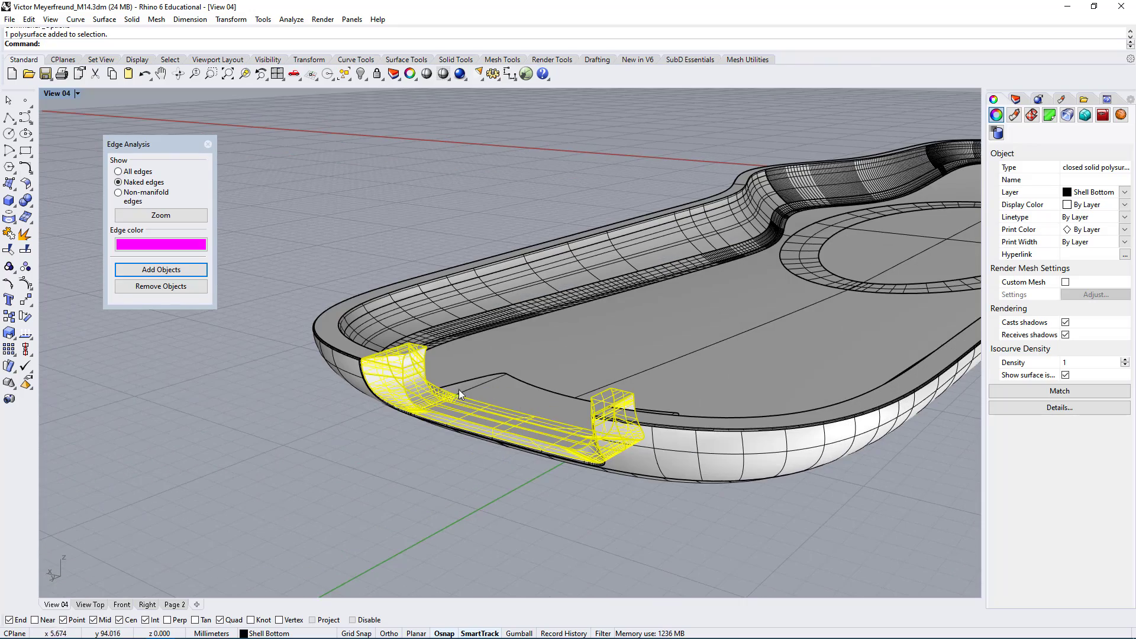
{"action": "scroll", "coordinate": [459, 389], "scroll_direction": "up", "scroll_amount": 5}
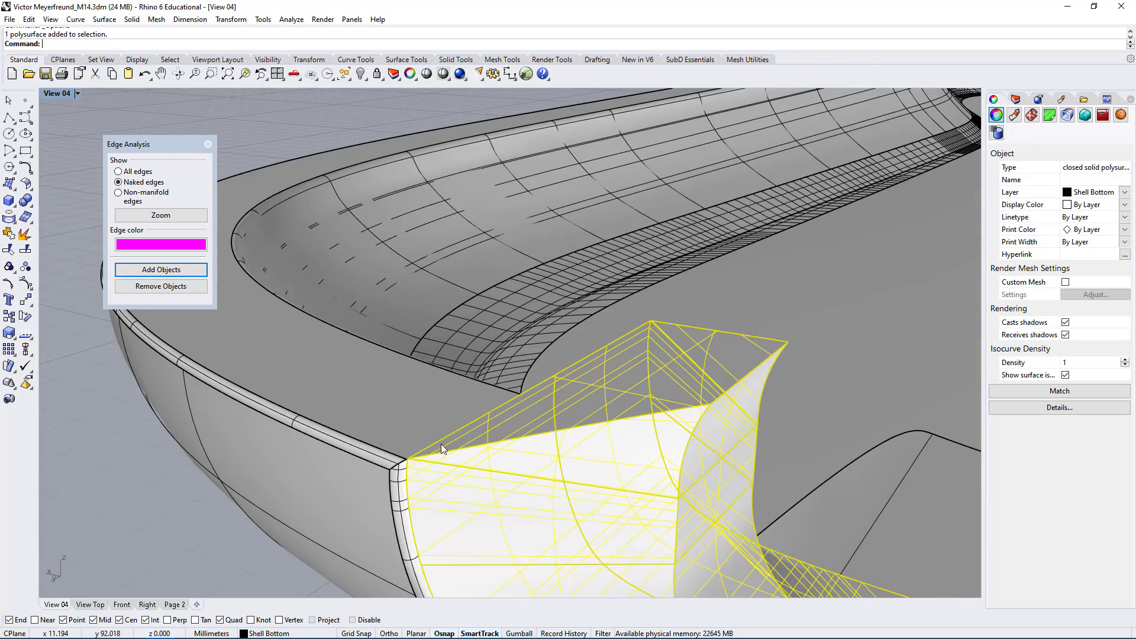
{"action": "left_click", "coordinate": [383, 402], "text": "shift"}
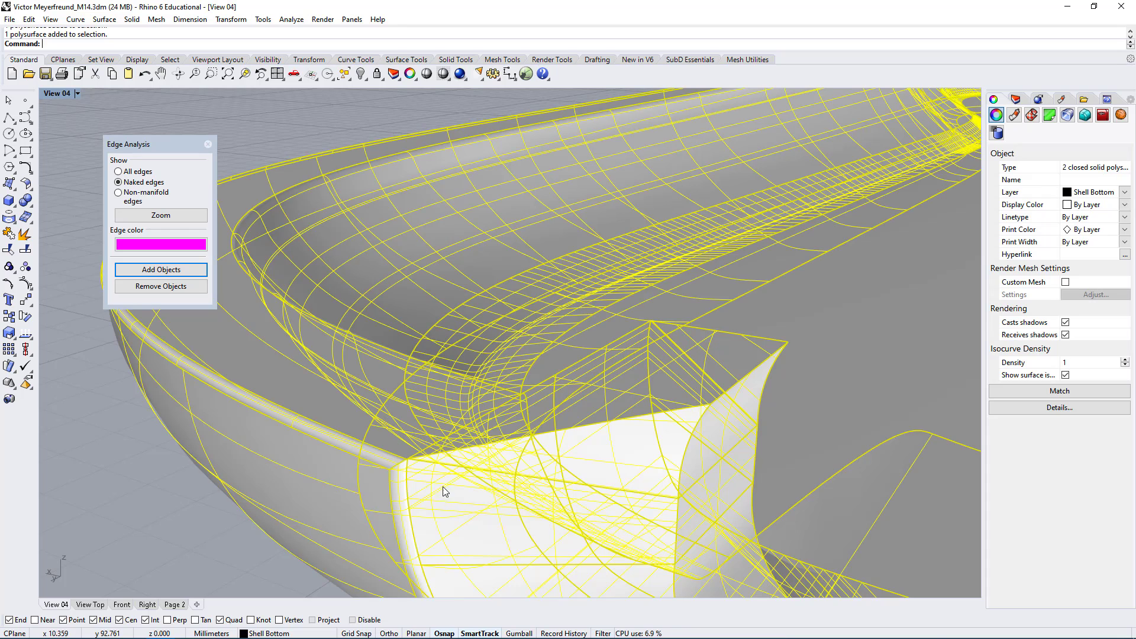
{"action": "scroll", "coordinate": [673, 325], "scroll_direction": "down", "scroll_amount": 4}
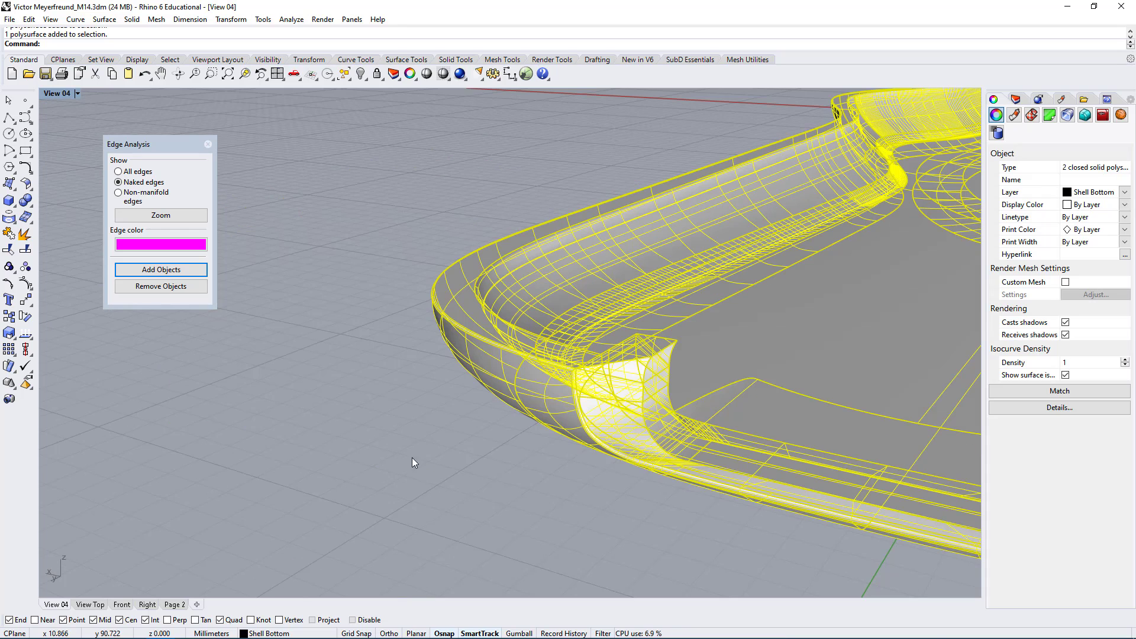
{"action": "left_click", "coordinate": [498, 466]}
- Select the wide notch piece again and examine how it meets the rim, floor and side walls of the shell
{"action": "scroll", "coordinate": [481, 429], "scroll_direction": "up", "scroll_amount": 5}
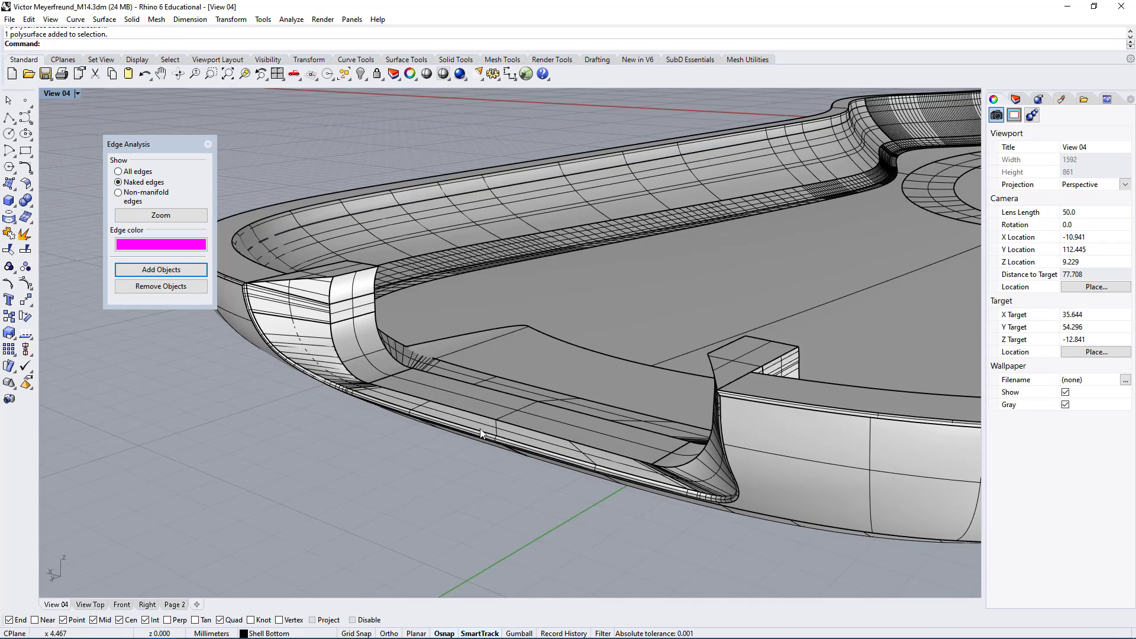
{"action": "right_click_drag", "start_coordinate": [369, 317], "coordinate": [535, 448]}
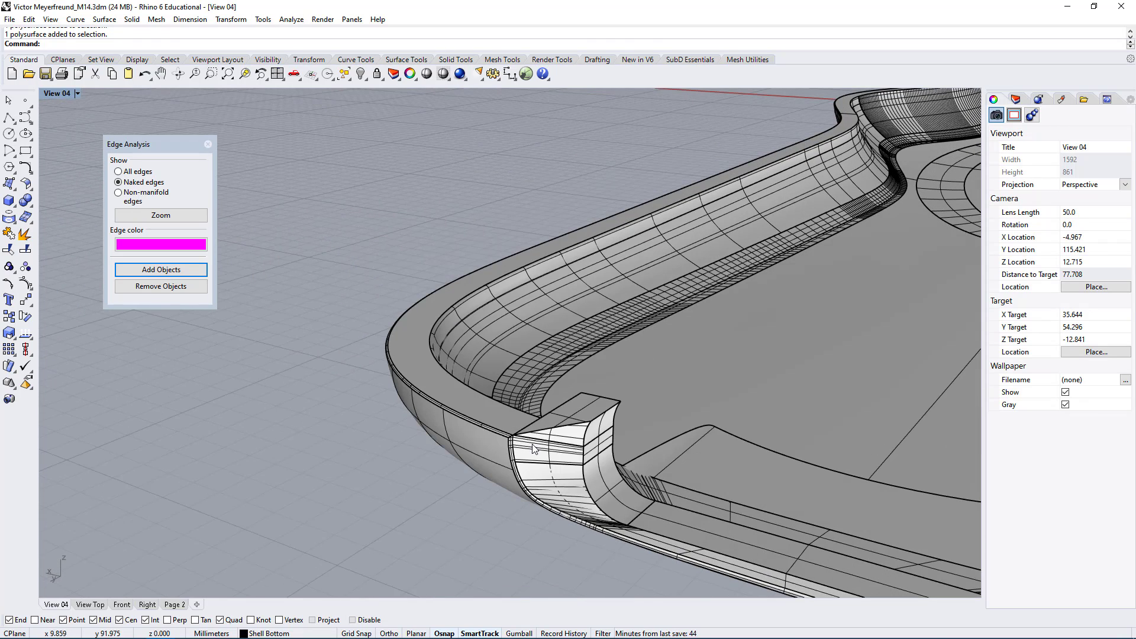
{"action": "left_click", "coordinate": [541, 443]}
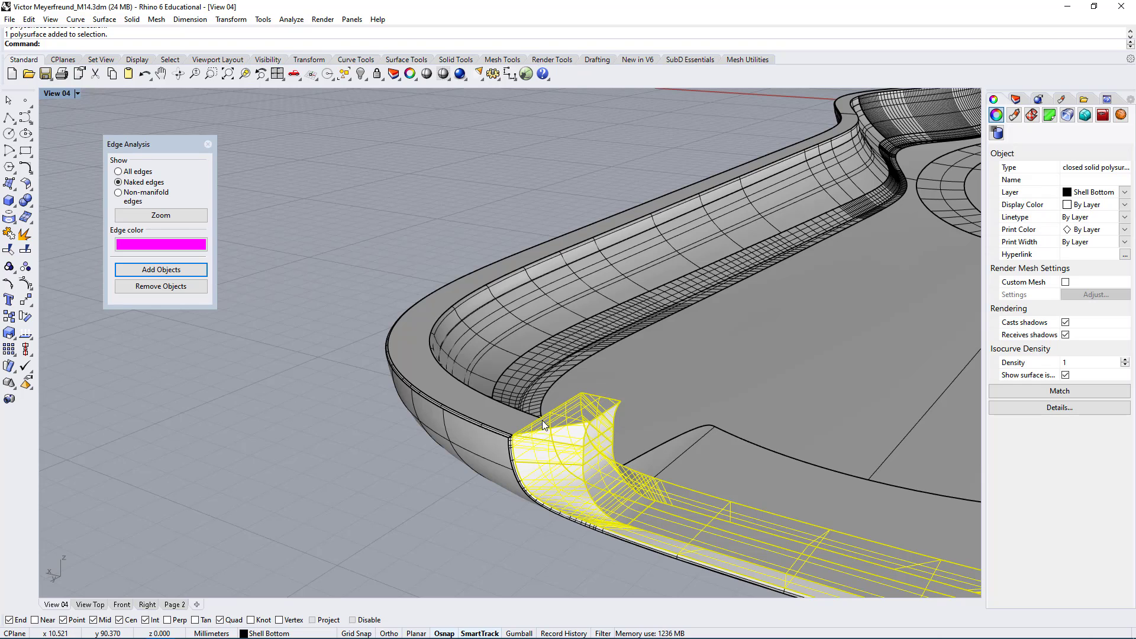
{"action": "right_click_drag", "start_coordinate": [703, 518], "coordinate": [648, 518]}
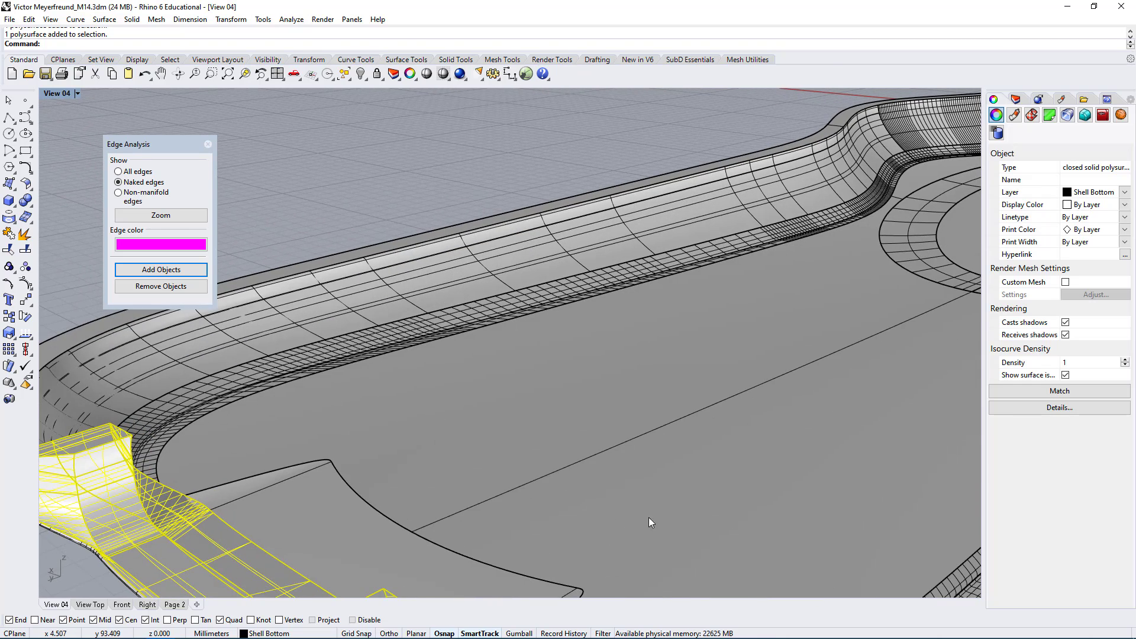
{"action": "scroll", "coordinate": [446, 457], "scroll_direction": "down", "scroll_amount": 3}
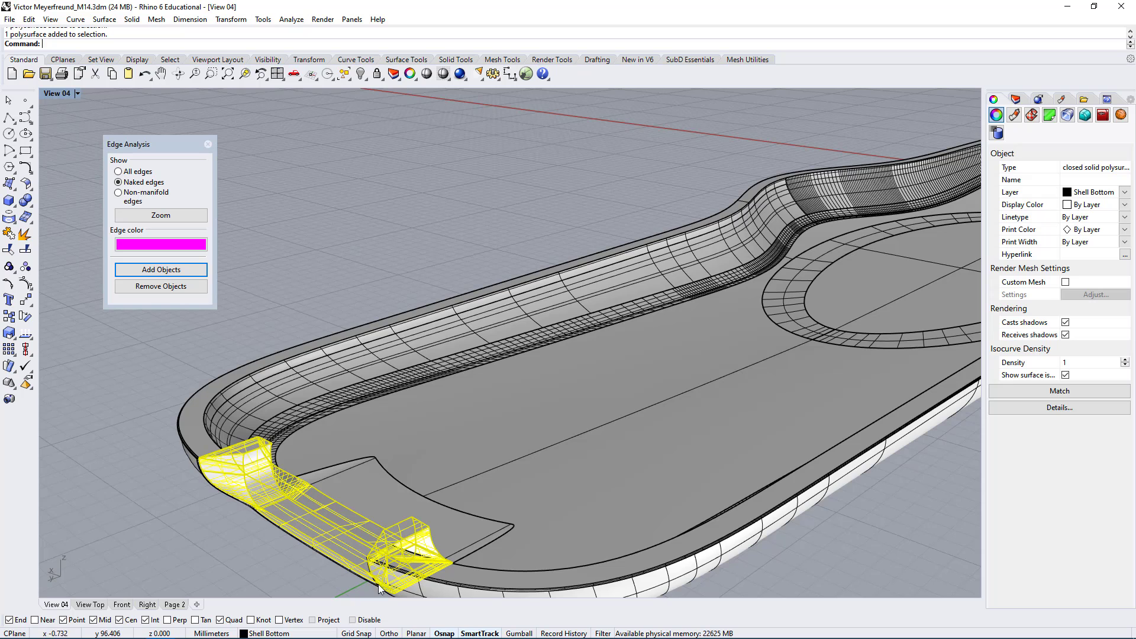
{"action": "right_click_drag", "start_coordinate": [414, 569], "coordinate": [216, 534]}
{"action": "left_click", "coordinate": [239, 528]}
{"action": "left_click", "coordinate": [269, 477]}
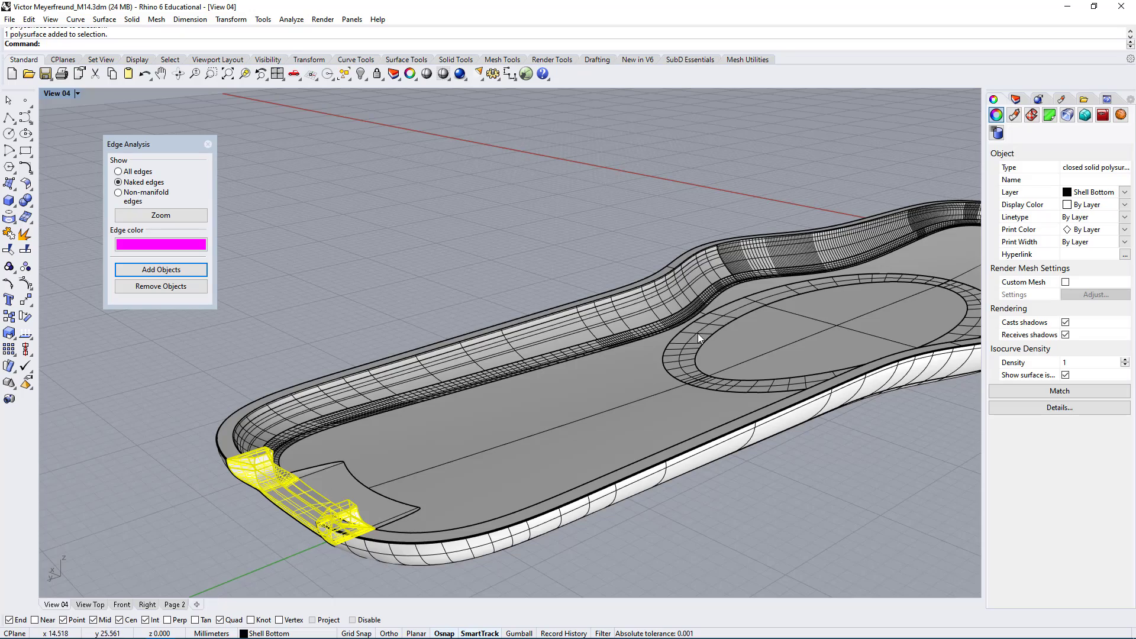
{"action": "right_click_drag", "start_coordinate": [698, 332], "coordinate": [694, 438]}
{"action": "scroll", "coordinate": [694, 437], "scroll_direction": "down", "scroll_amount": 5}
{"action": "scroll", "coordinate": [237, 424], "scroll_direction": "up", "scroll_amount": 5}
{"action": "right_click_drag", "start_coordinate": [237, 423], "coordinate": [135, 385]}
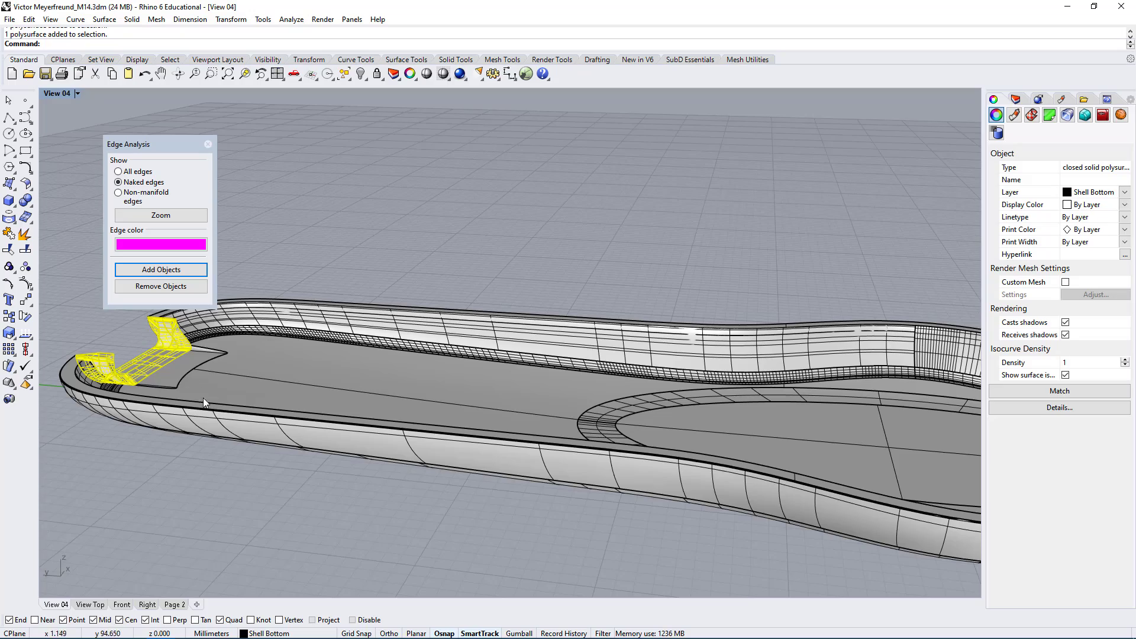
{"action": "scroll", "coordinate": [209, 379], "scroll_direction": "down", "scroll_amount": 6}
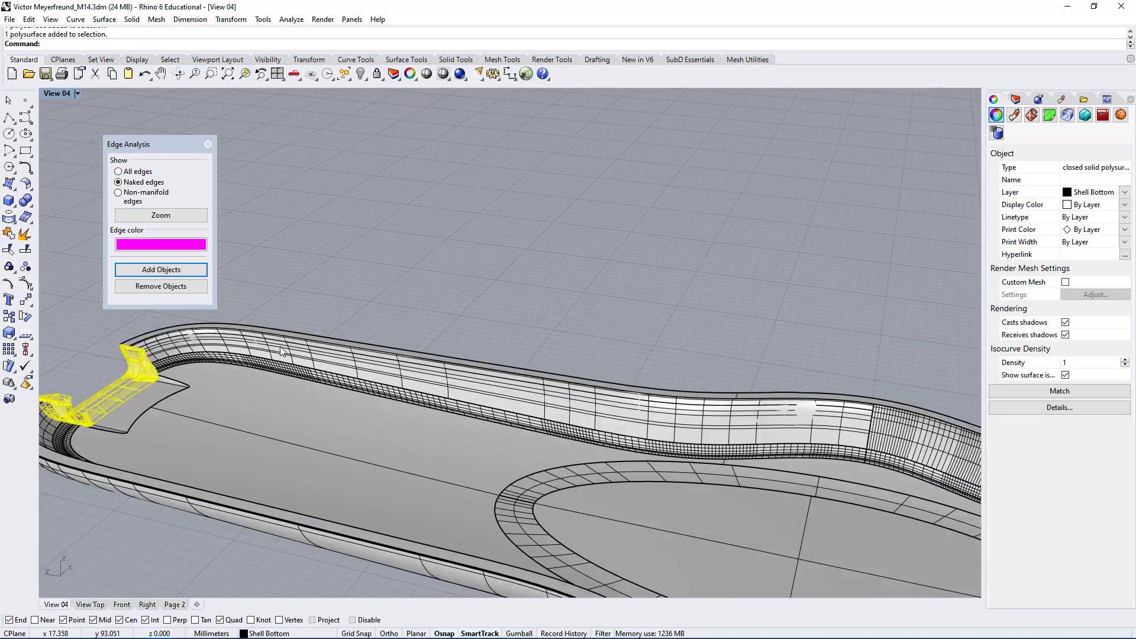